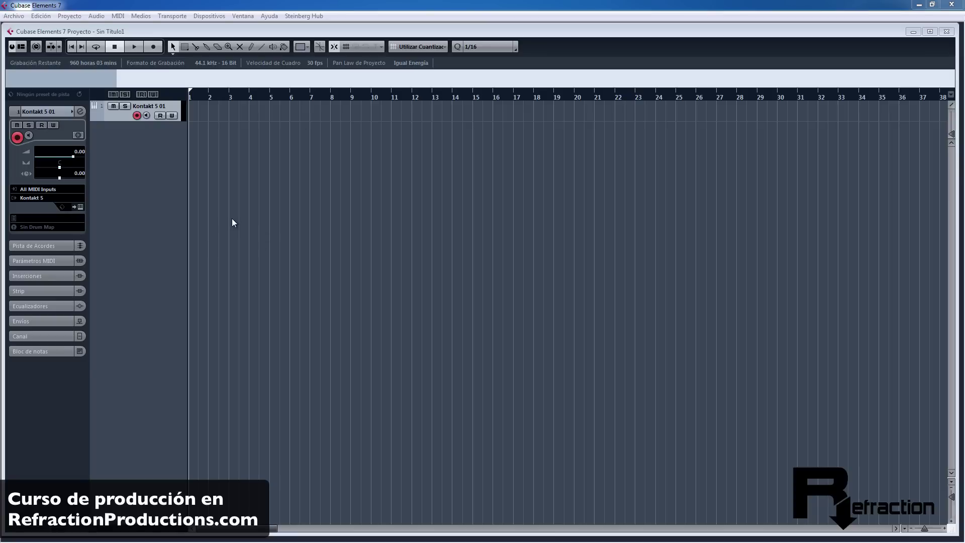
Step: Show the transport panel and increase the height of the Kontakt 5 01 track
key("F2")
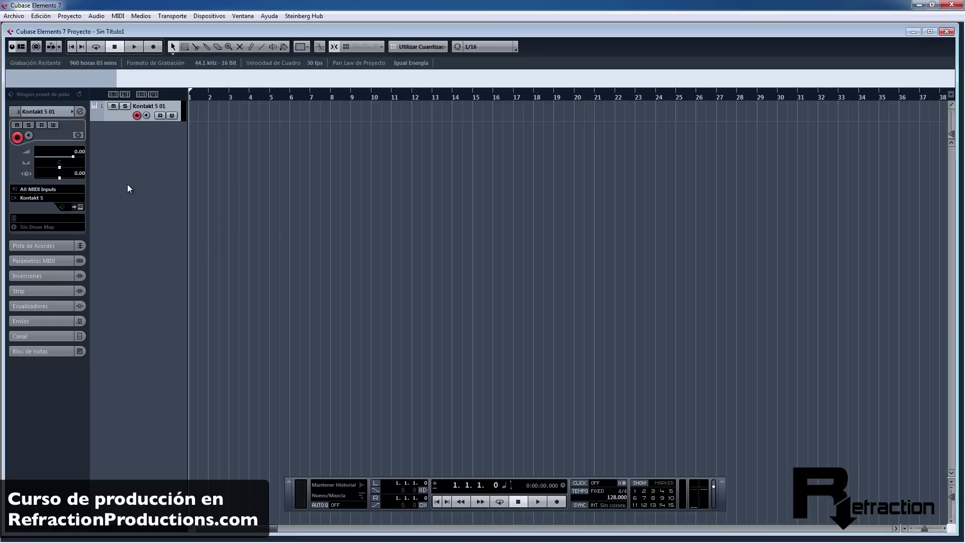
left_click_drag(125, 120, 126, 184)
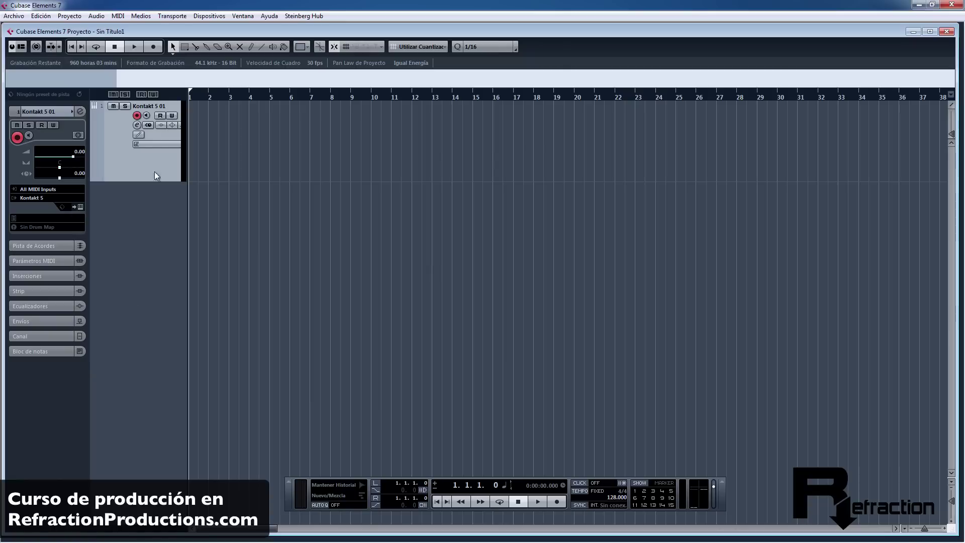
Step: Open the instrument editor of the Kontakt 5 01 track and reposition its window
left_click(80, 206)
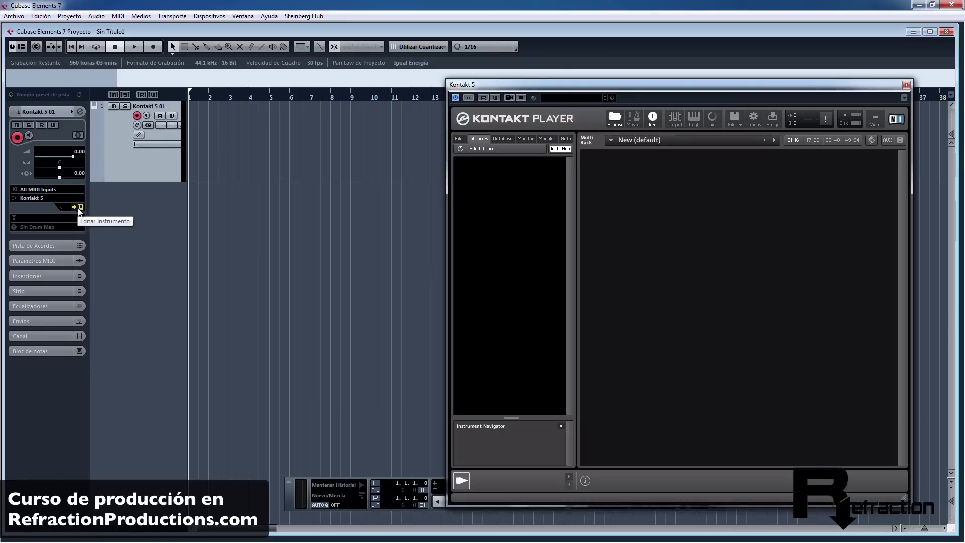
left_click_drag(622, 86, 562, 85)
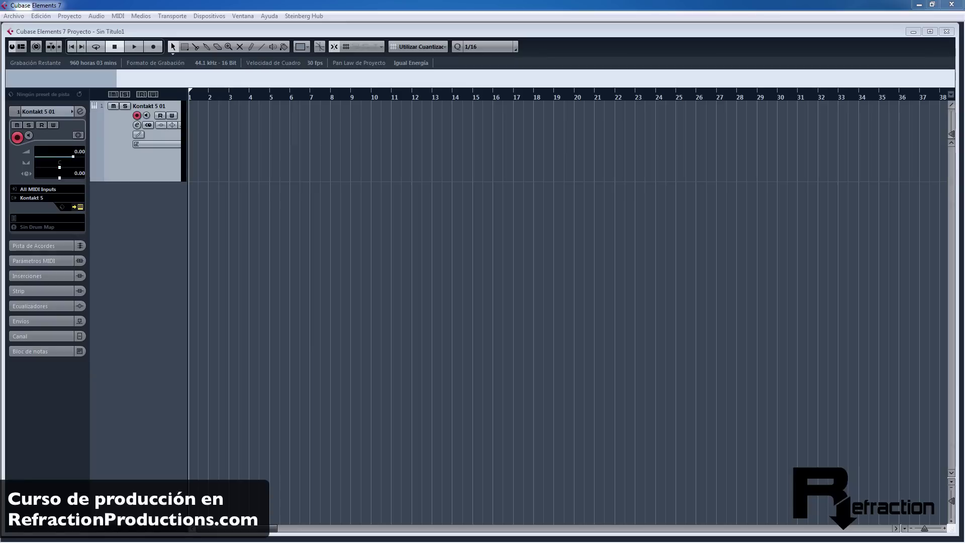
Step: Switch to Windows Explorer, open the RB3 Construction Scales folder in Radio Bombs Vol.3 and look over its bass and synth scale folders
left_click_drag(0, 166, 632, 155)
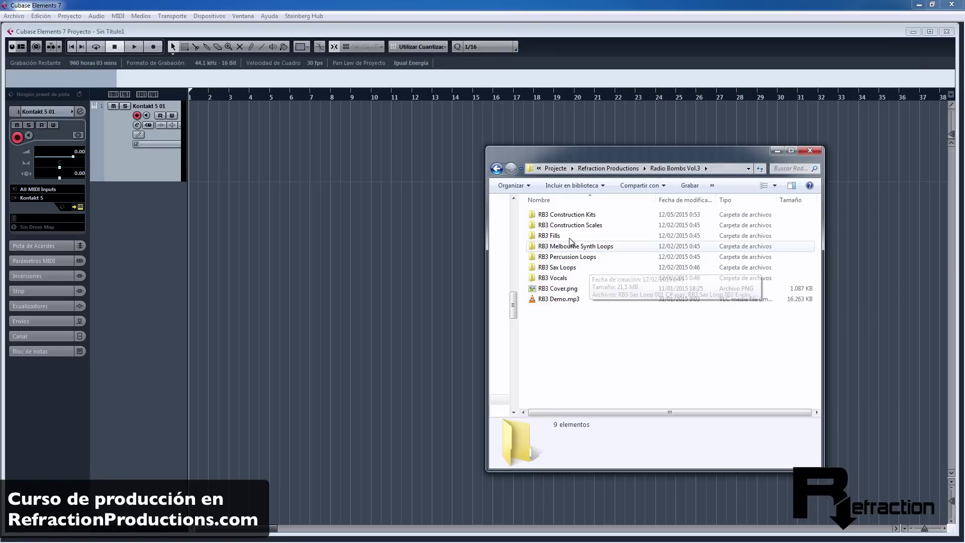
double_click(576, 226)
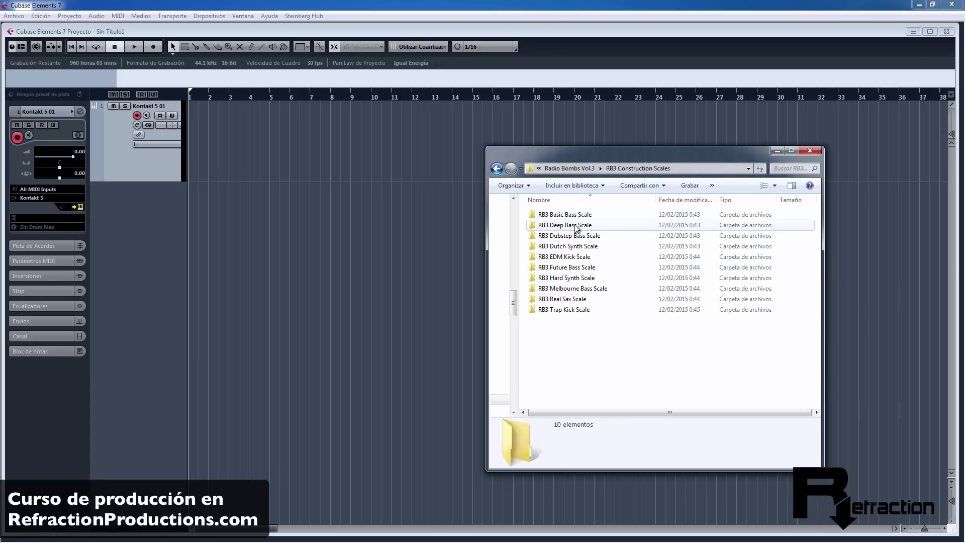
left_click(582, 246)
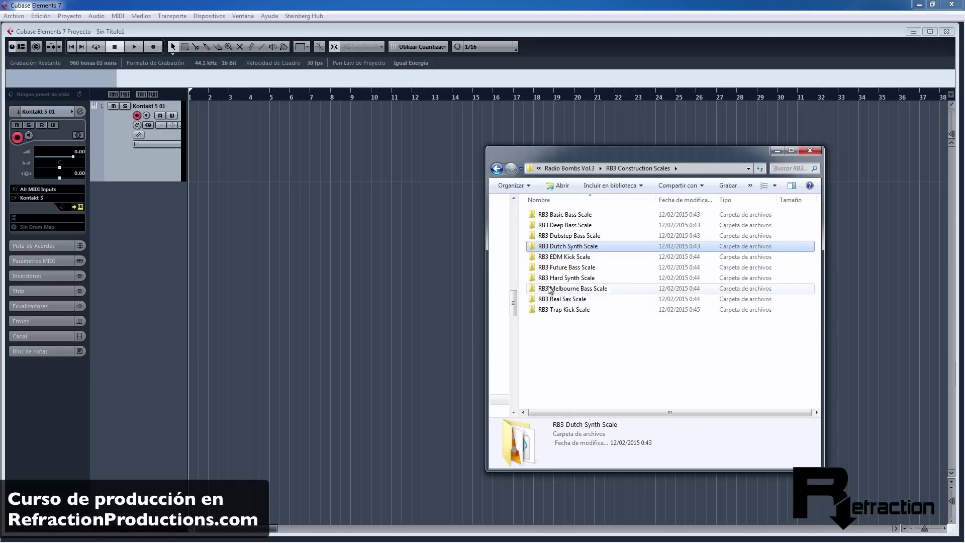
left_click(575, 216)
left_click(575, 225)
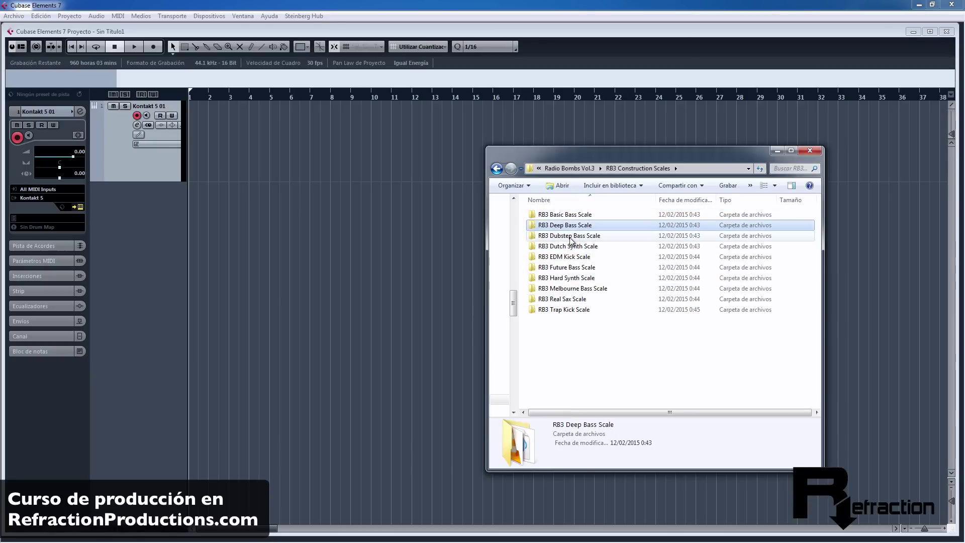
left_click(575, 236)
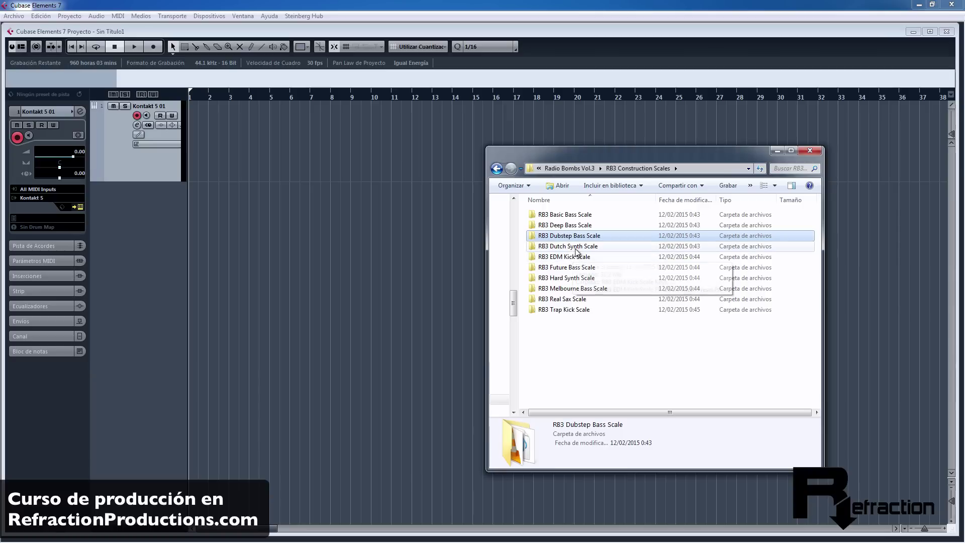
left_click(578, 247)
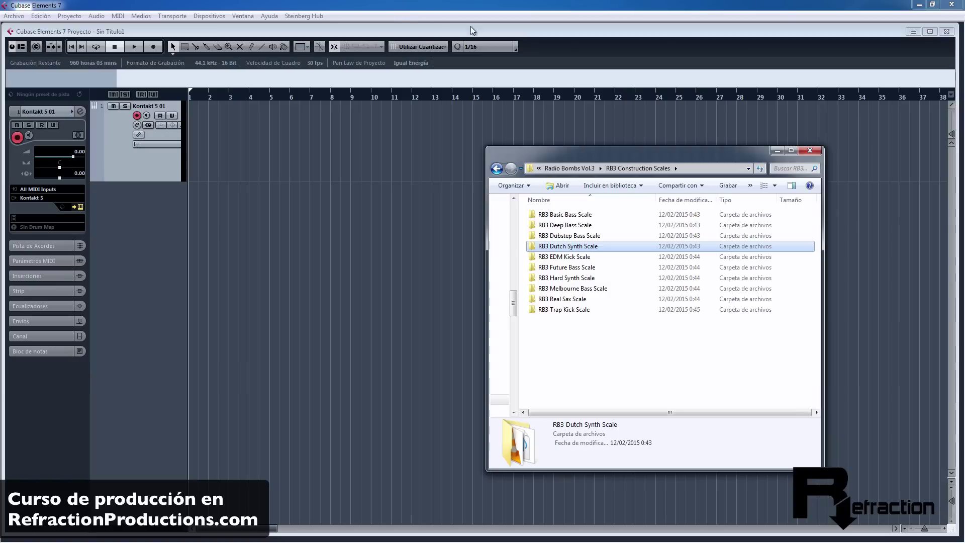
Step: Open the RB3 Melbourne Bass Scale Kontakt Bank folder and select the file RB3 Melbourne Bass Scale Kontakt Bank.nki
left_click_drag(605, 161, 0, 201)
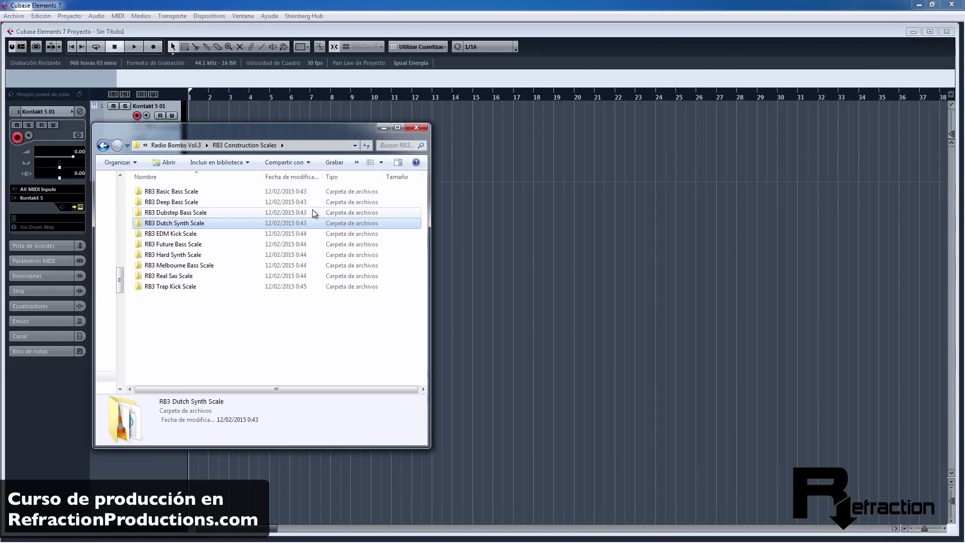
double_click(193, 266)
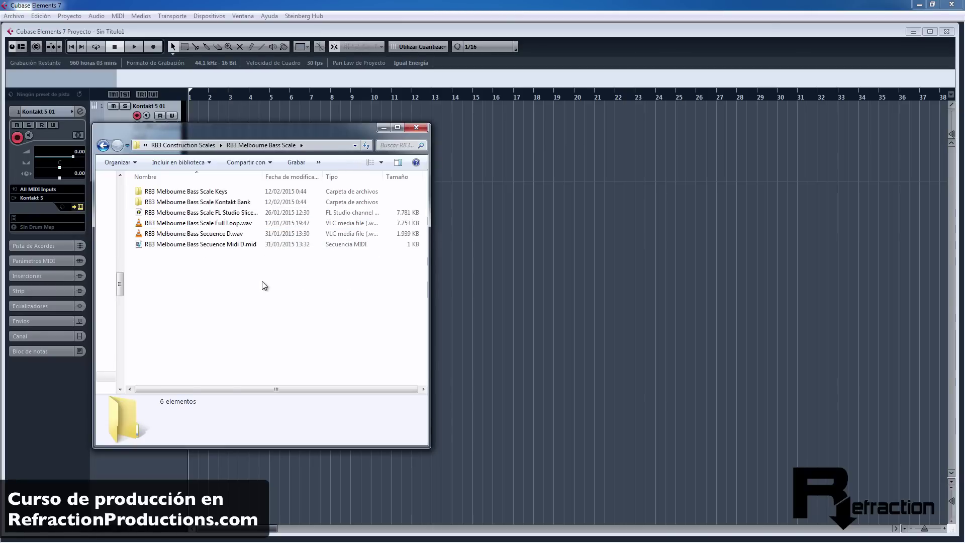
left_click_drag(266, 176, 342, 177)
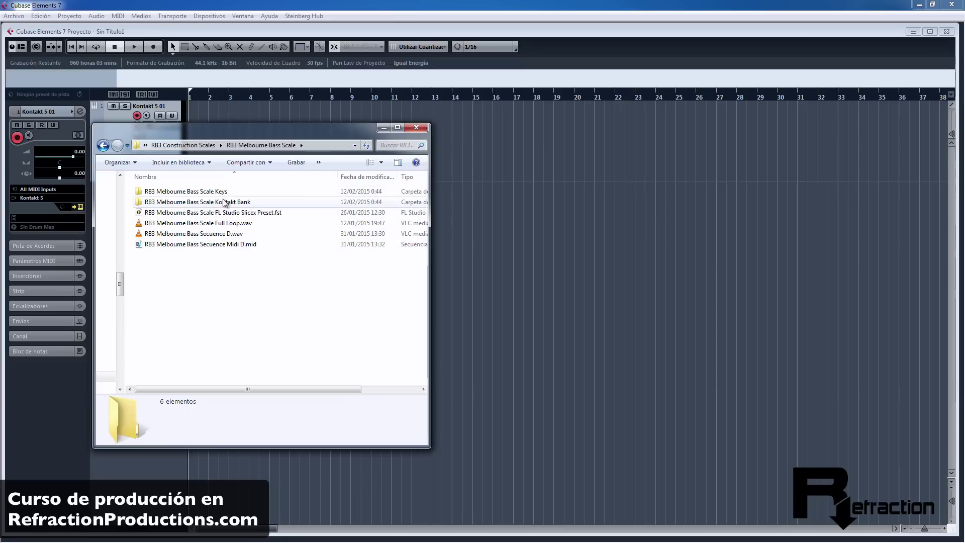
double_click(200, 202)
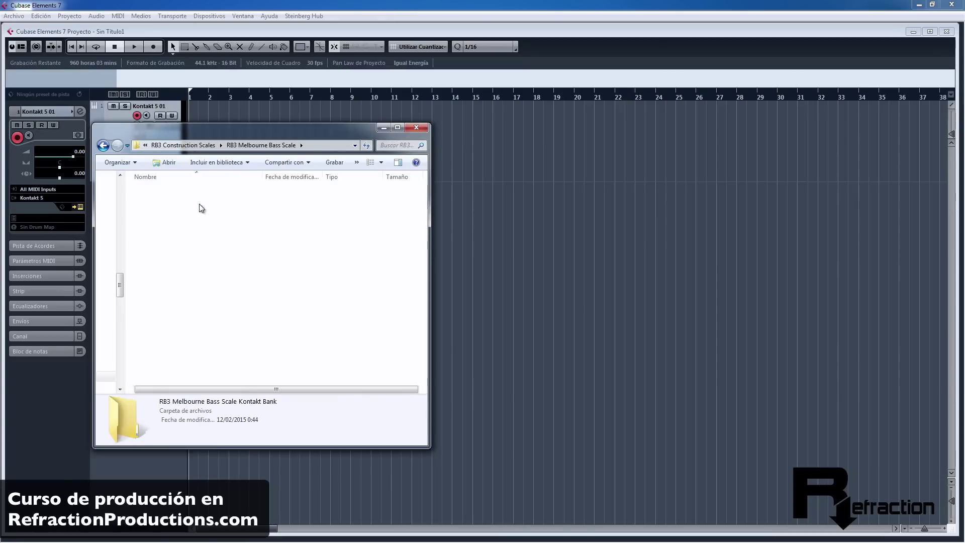
left_click(185, 202)
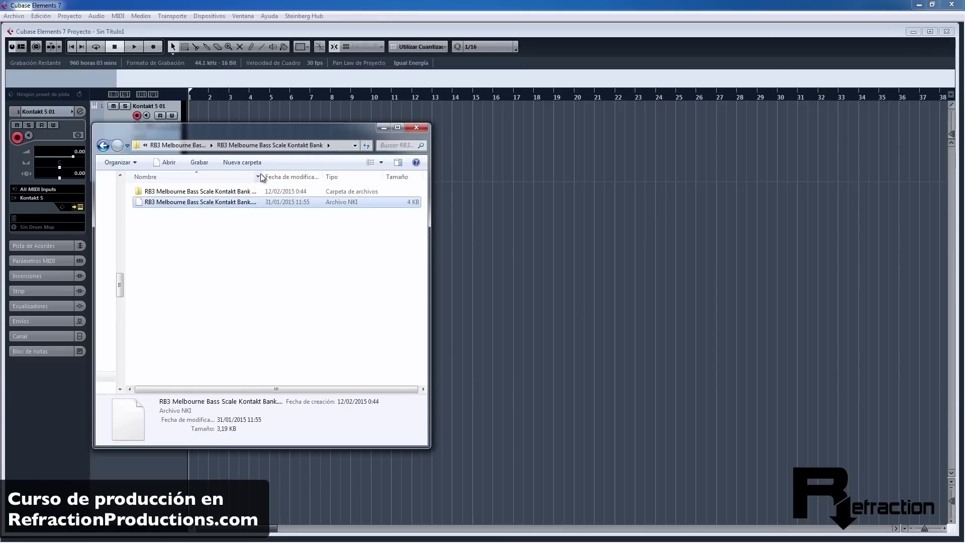
left_click_drag(261, 177, 312, 175)
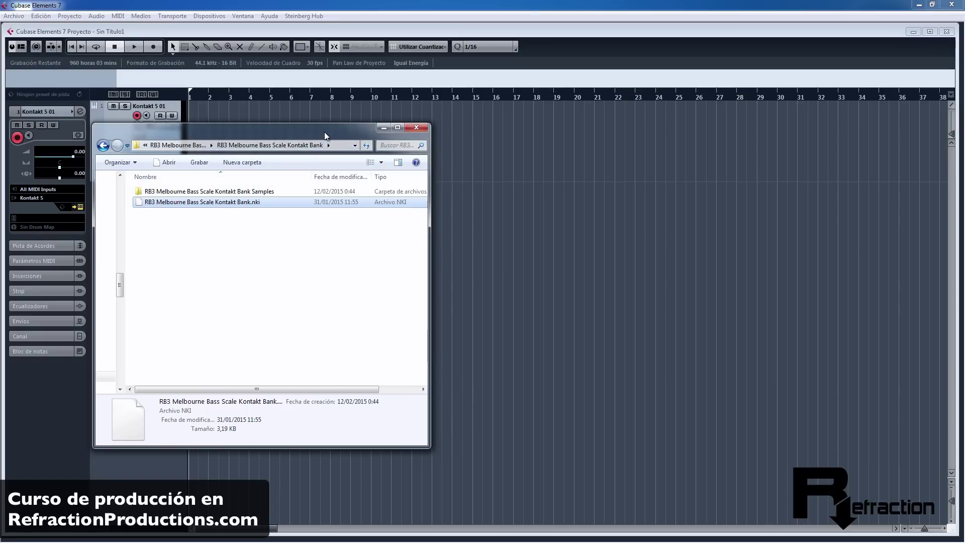
Step: Return to the Kontakt 5 window in Cubase and load RB3 Melbourne Bass Scale Kontakt Bank.nki into its rack
left_click_drag(324, 132, 2, 151)
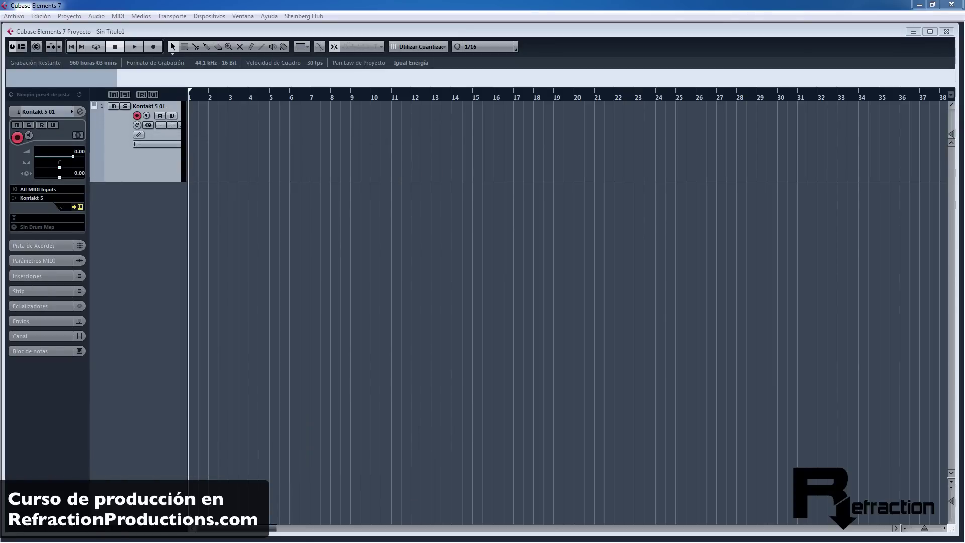
left_click(457, 8)
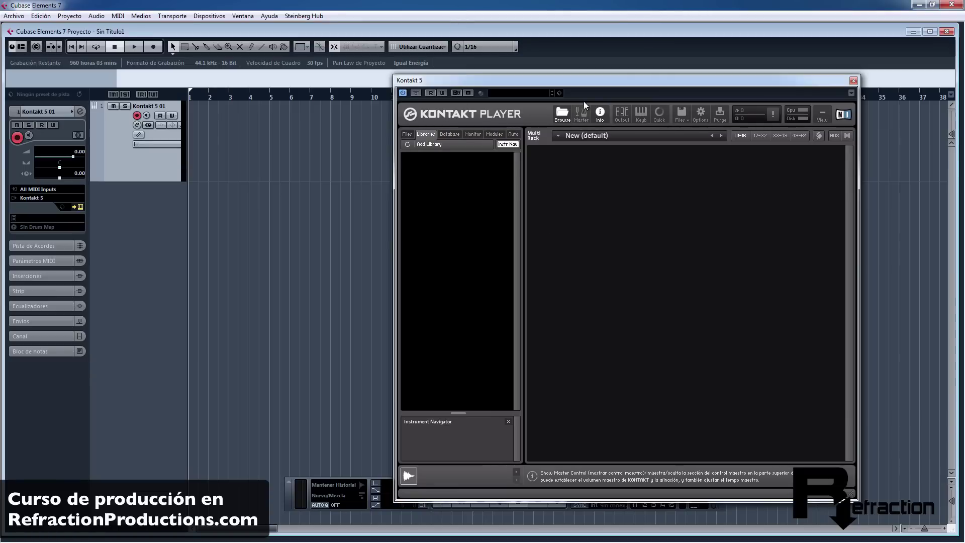
left_click_drag(590, 89, 548, 87)
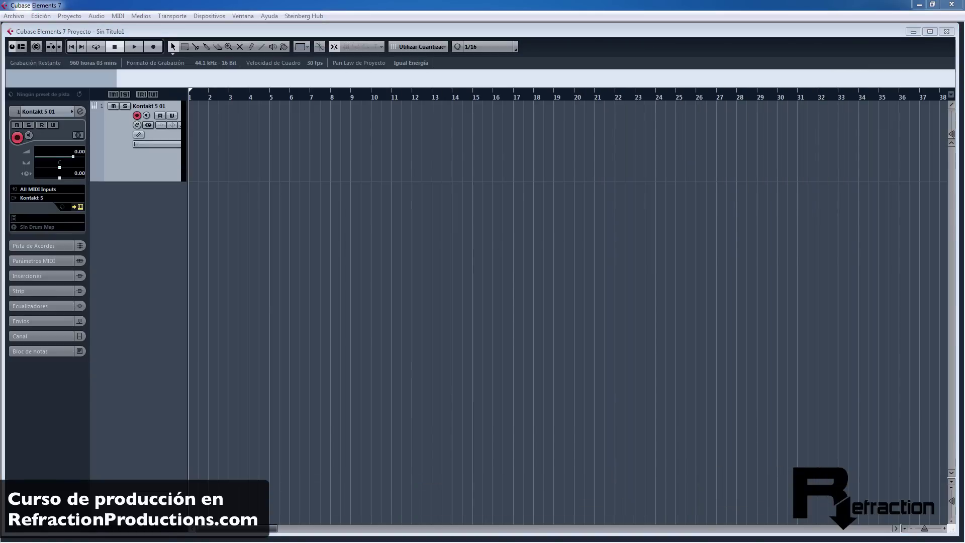
left_click(81, 206)
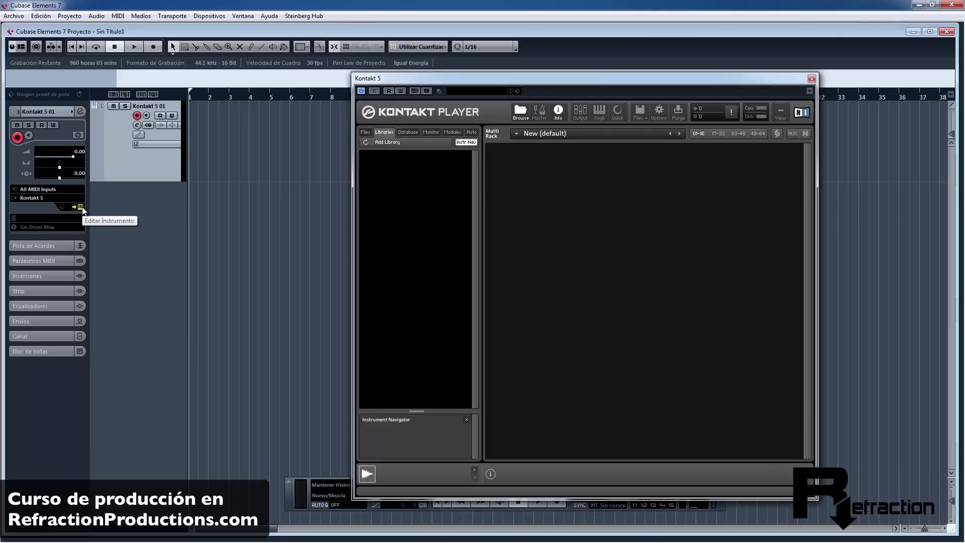
left_click(81, 206)
left_click(80, 206)
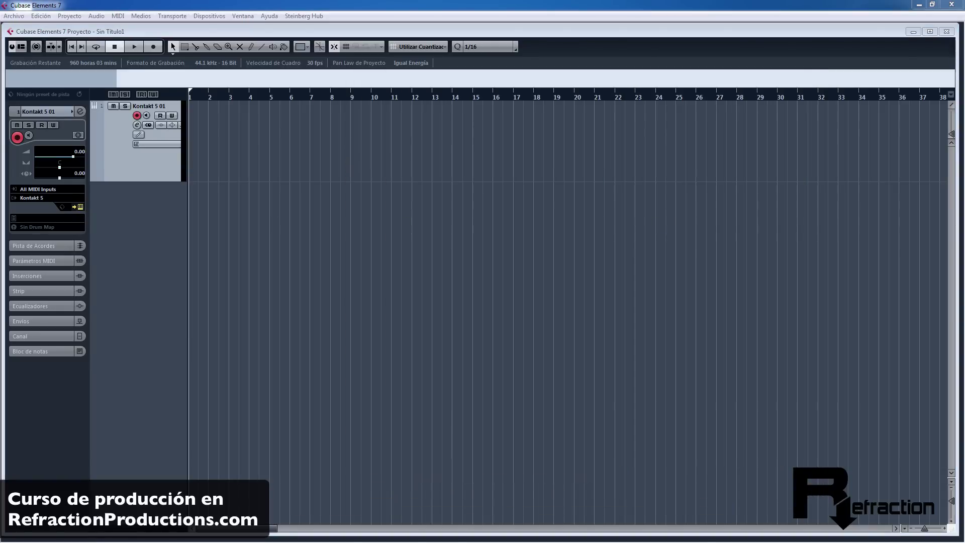
left_click(80, 207)
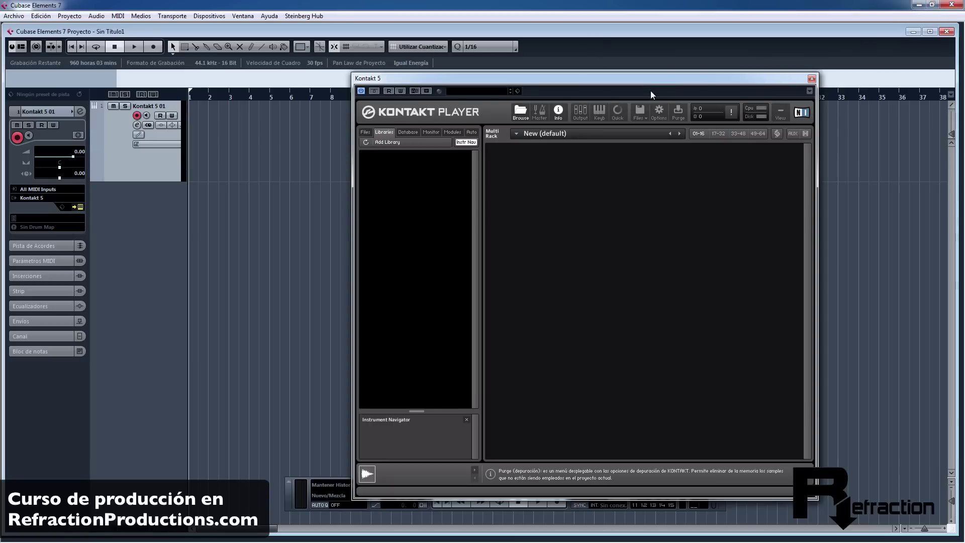
left_click_drag(614, 80, 48, 88)
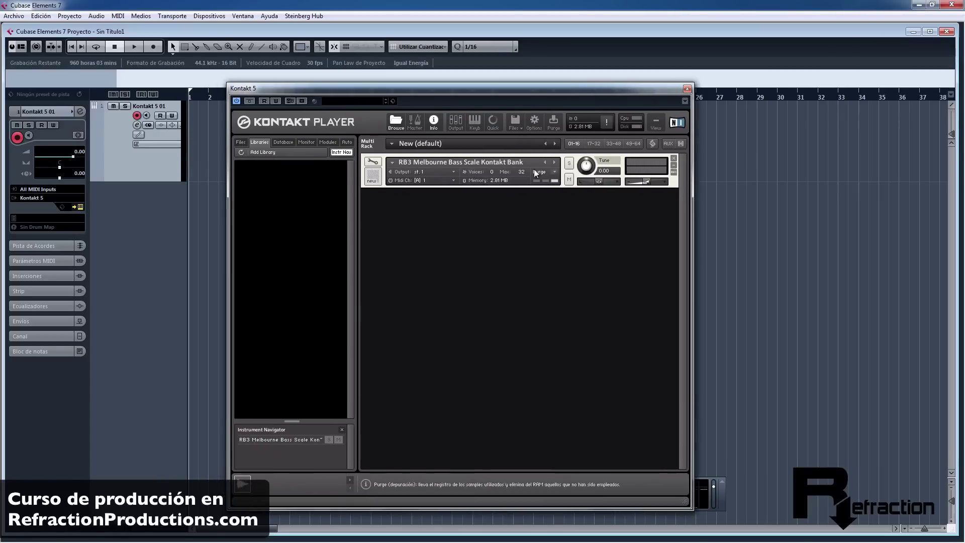
Step: Open the loaded Melbourne bass instrument in edit mode with its Mapping Editor and audition a mapped key
left_click_drag(487, 86, 699, 80)
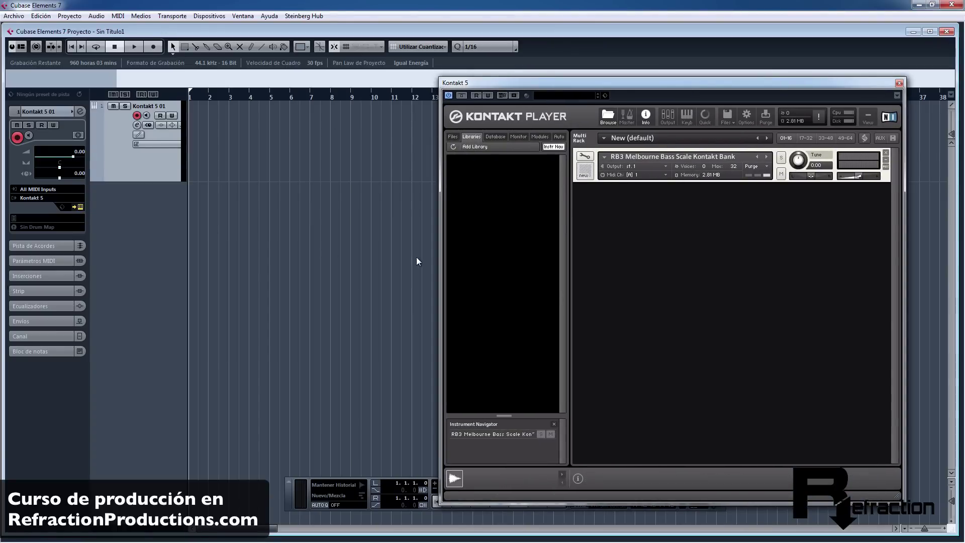
left_click(585, 156)
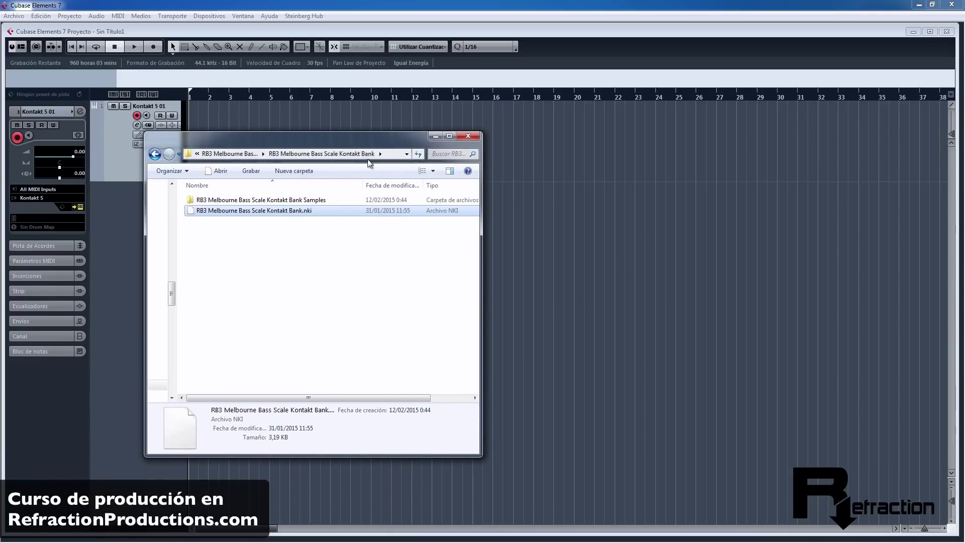
left_click_drag(293, 215, 115, 166)
left_click(79, 208)
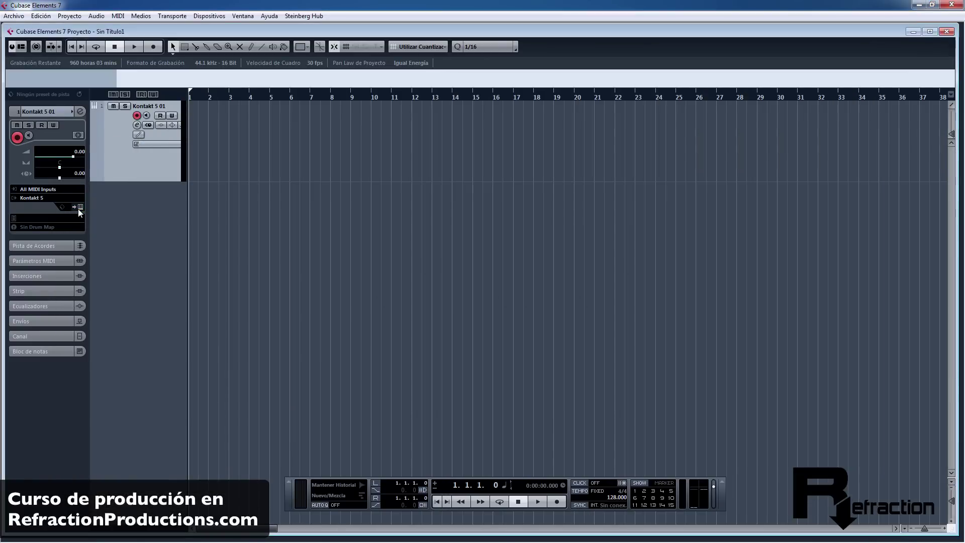
left_click(795, 360)
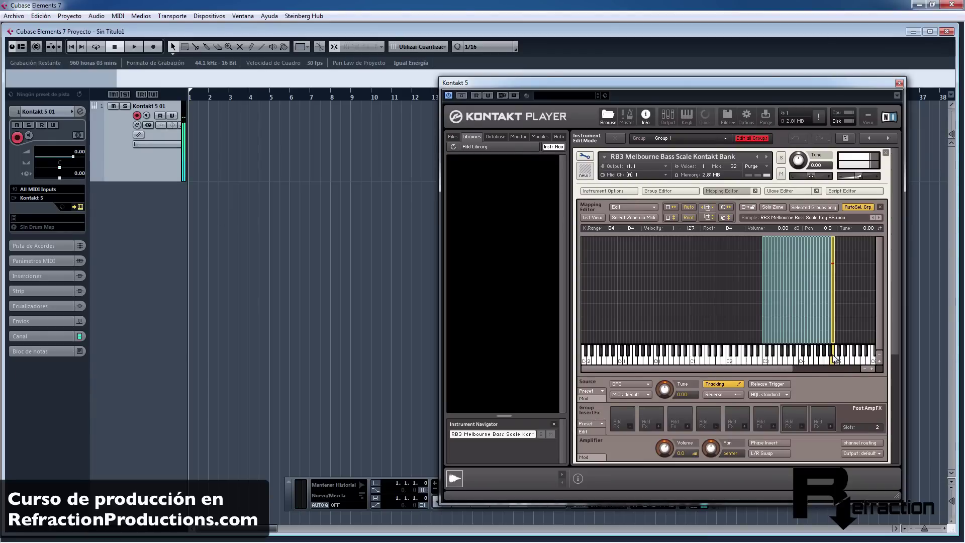
Step: Set the release of the instrument's volume envelope to 0.00 ms
scroll(890, 435, "down", 5)
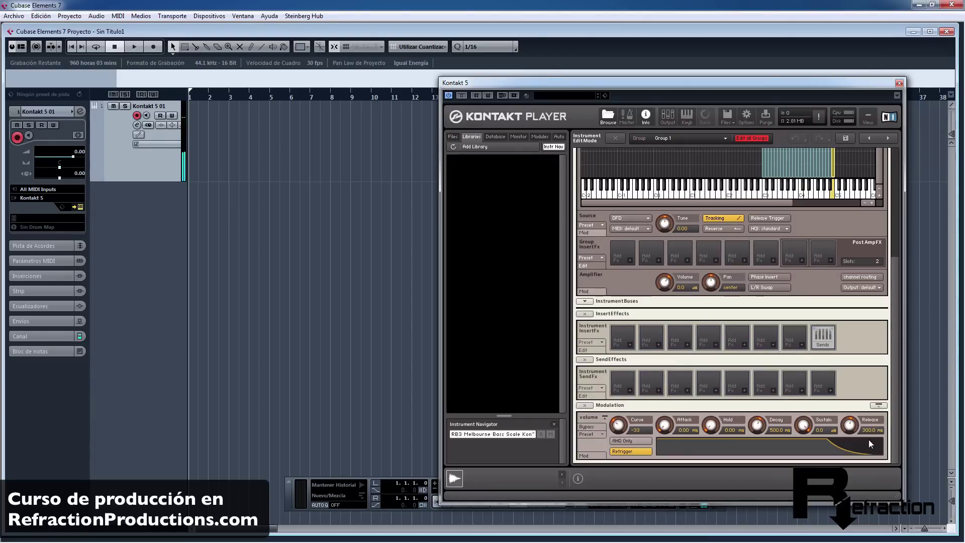
left_click_drag(849, 425, 850, 455)
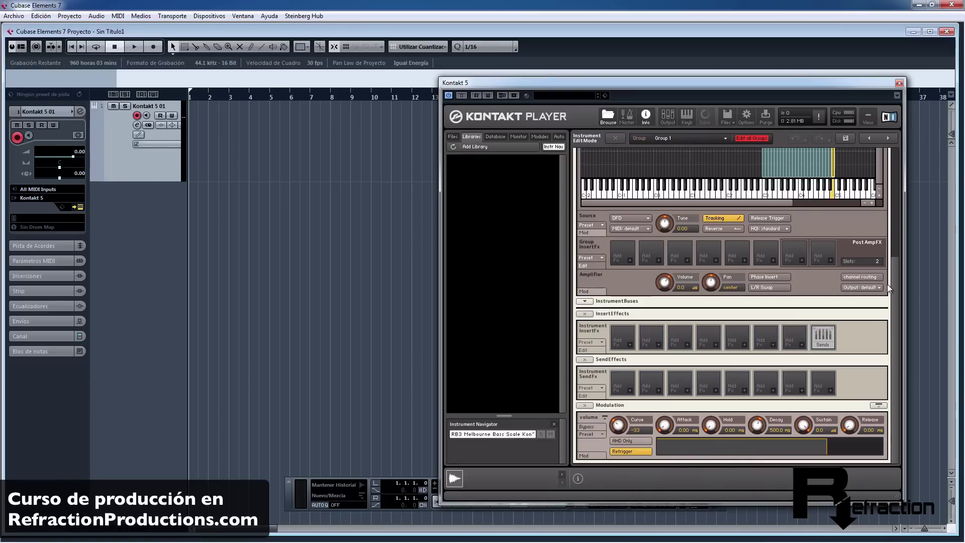
Step: Audition several mapped keys of the Melbourne bass on the Mapping Editor's keyboard
left_click_drag(895, 275, 887, 176)
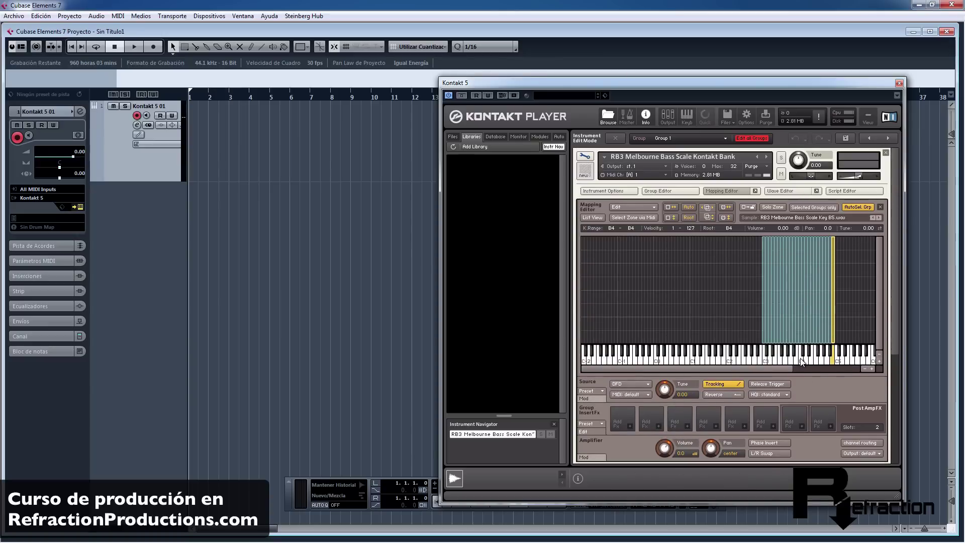
left_click(800, 361)
left_click(804, 359)
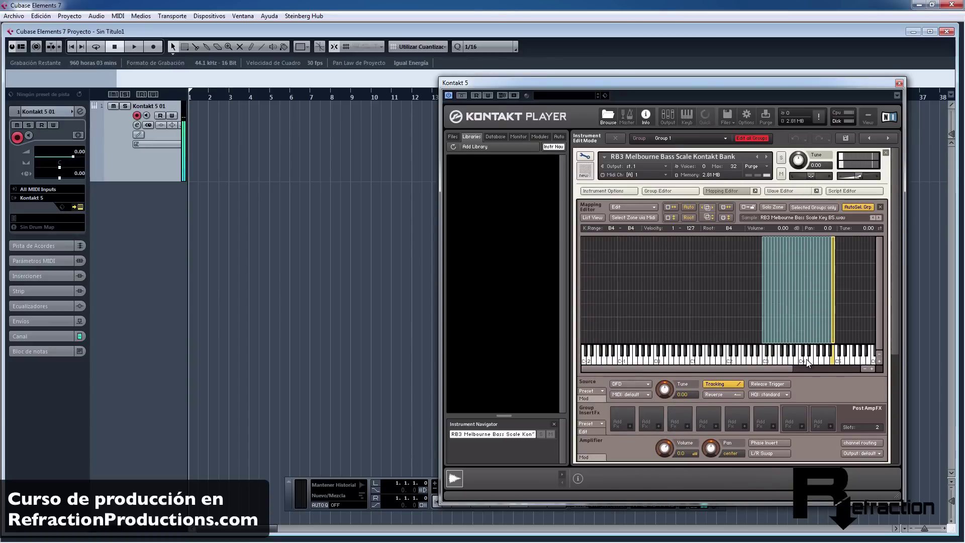
left_click(807, 360)
left_click(799, 361)
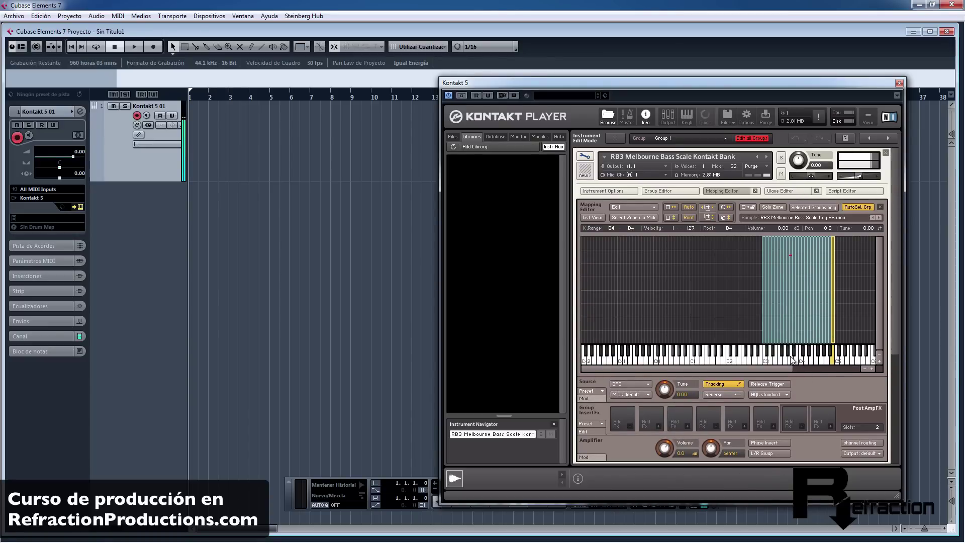
left_click(774, 364)
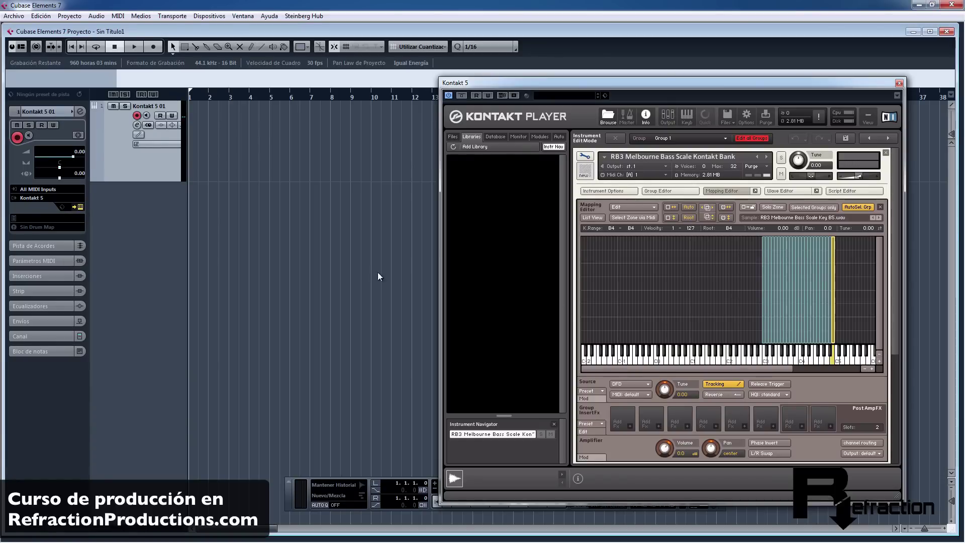
Step: Add an audio track below the Kontakt 5 01 track
right_click(132, 211)
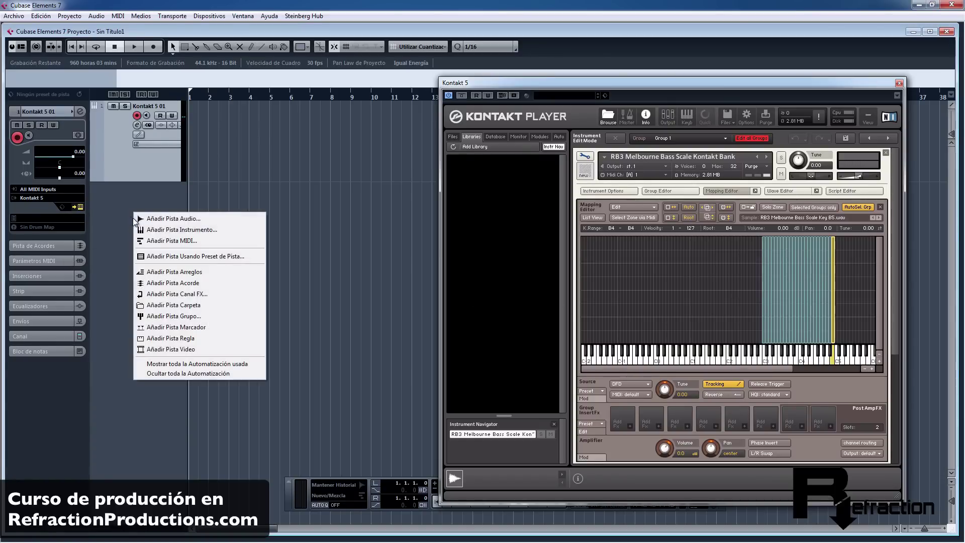
left_click(161, 220)
left_click(634, 401)
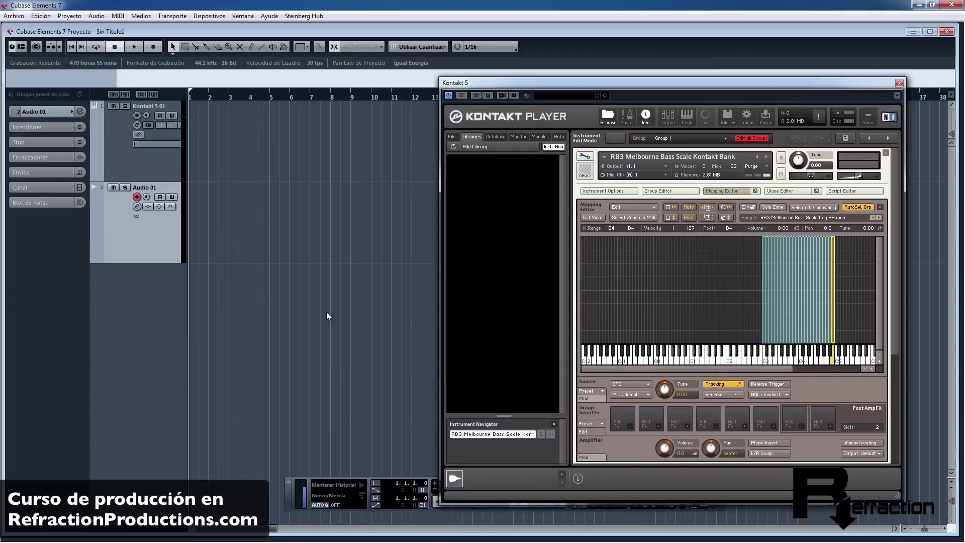
Step: Start an audio file import into the Audio 01 track and open the RB3 Melbourne Synth Loops folder
left_click(14, 15)
mouse_move(165, 153)
left_click(215, 150)
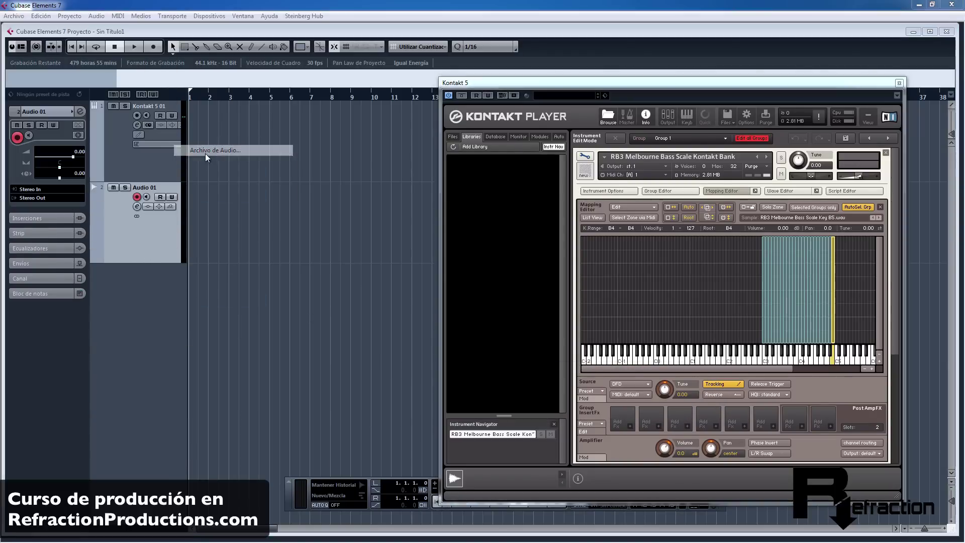
left_click(532, 164)
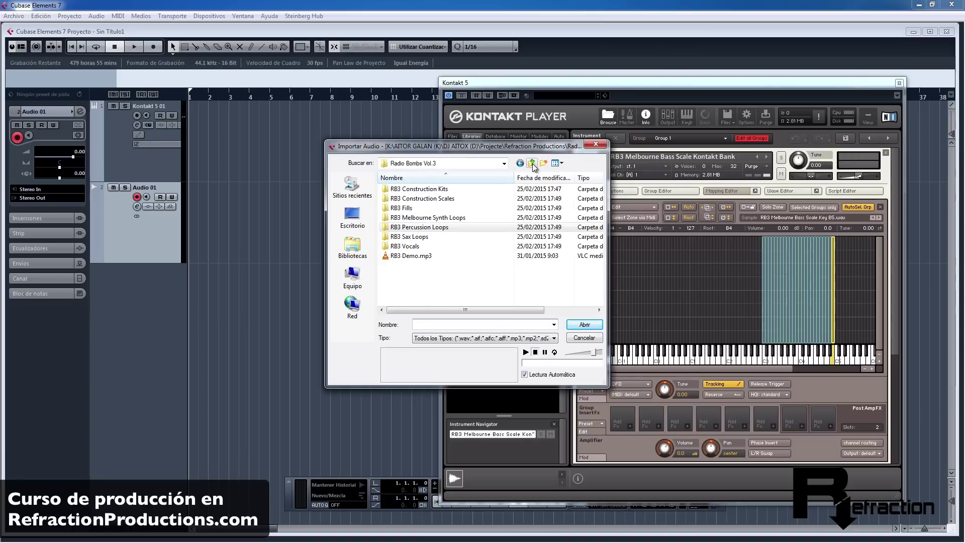
double_click(438, 218)
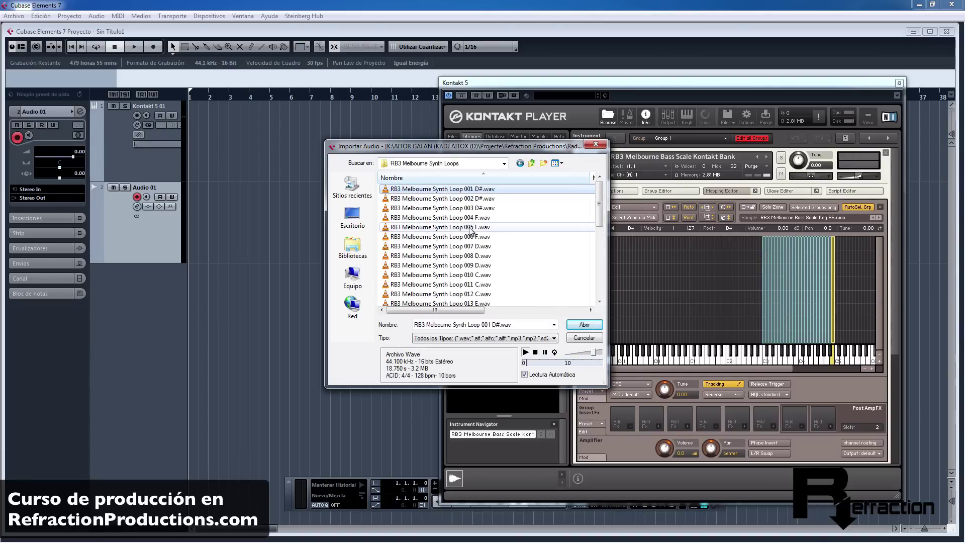
Step: Preview several synth loops and import RB3 Melbourne Synth Loop 010 C.wav at bar 1 of the Audio 01 track without copying the file
left_click(482, 217)
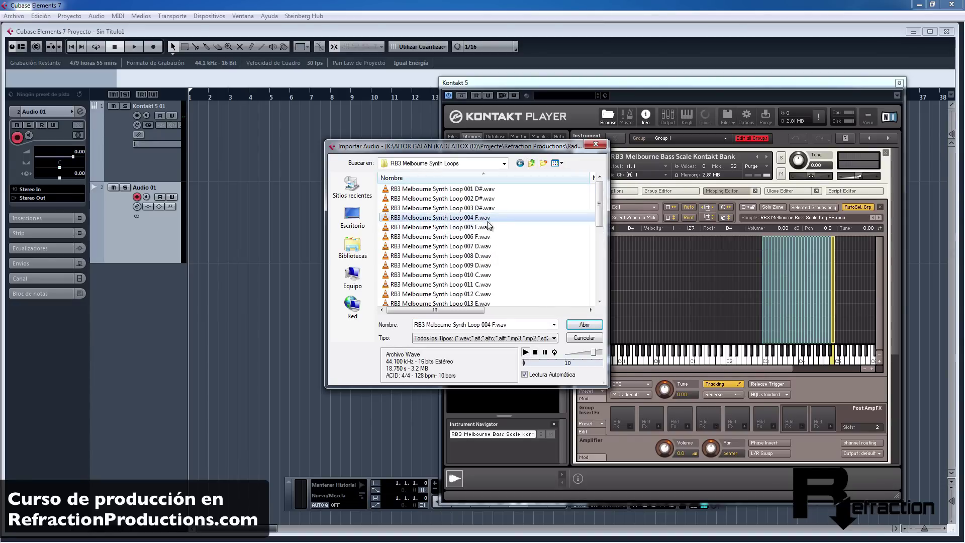
left_click(491, 247)
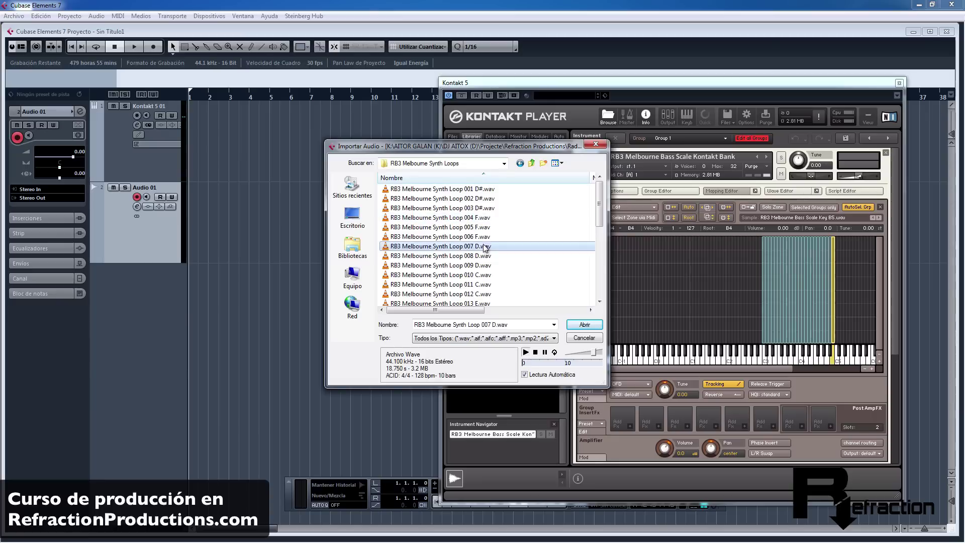
left_click(501, 274)
scroll(505, 278, "down", 2)
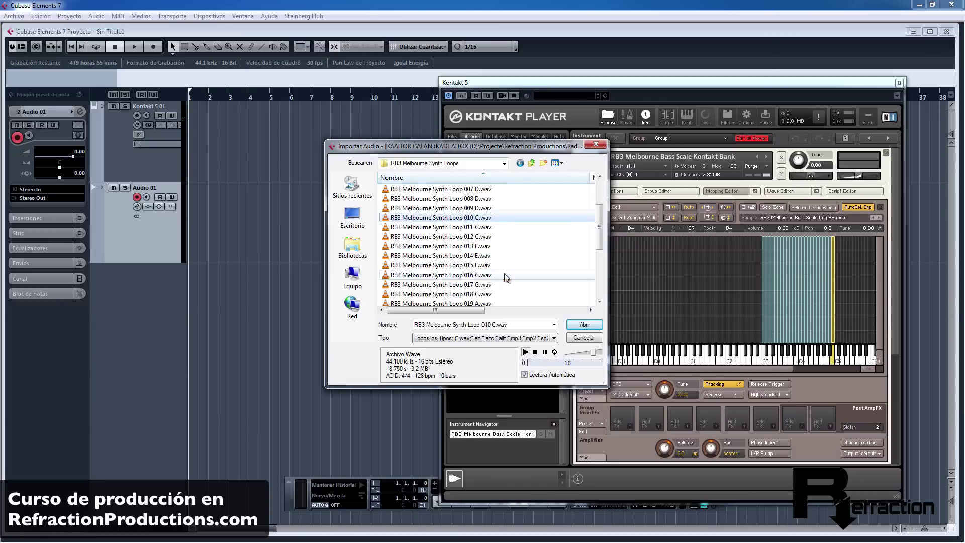
left_click(584, 327)
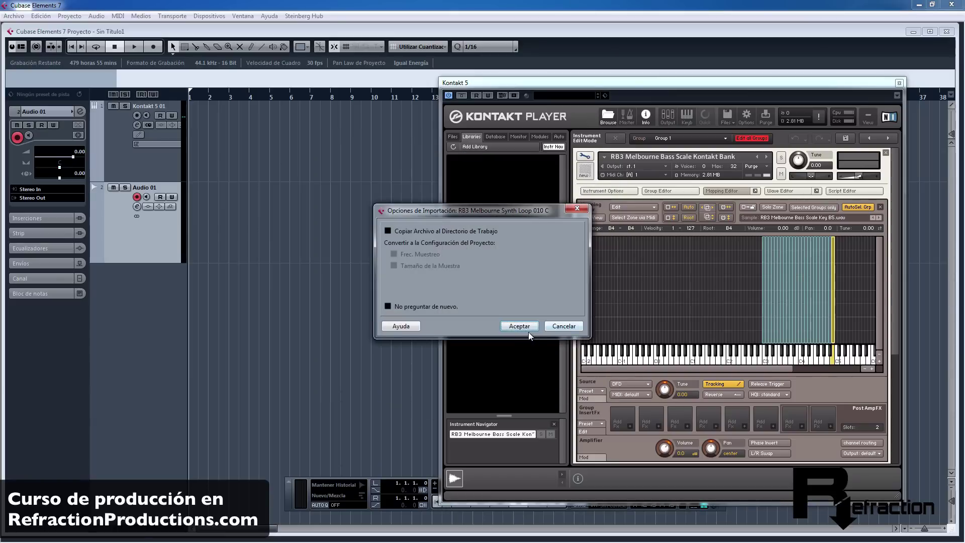
left_click(519, 327)
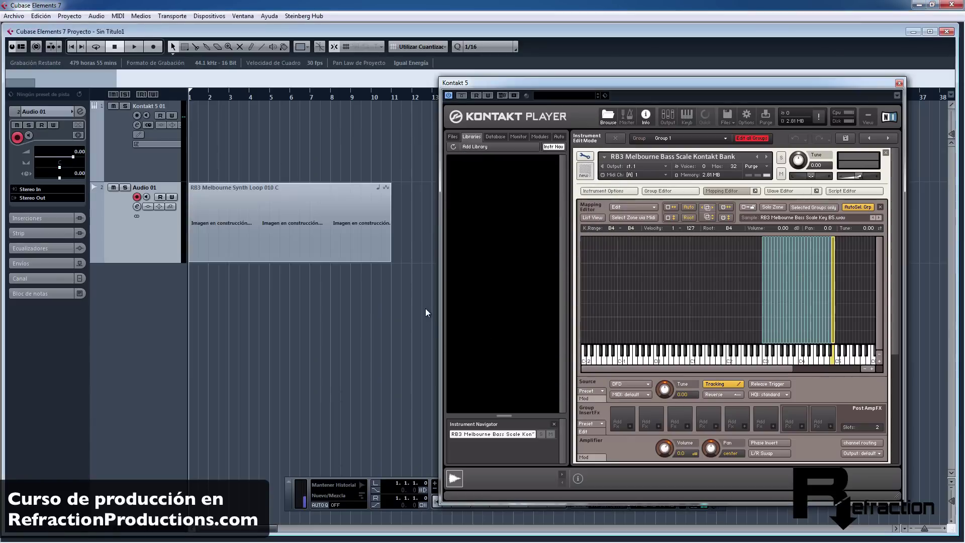
left_click(313, 204)
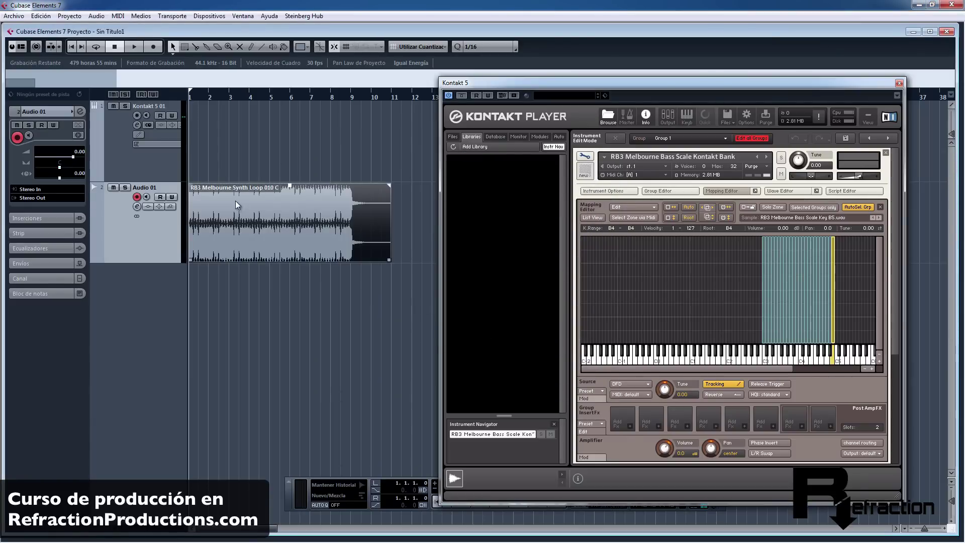
Step: Select the Kontakt 5 01 track and close the Kontakt 5 instrument window
left_click(179, 162)
left_click_drag(213, 92, 159, 130)
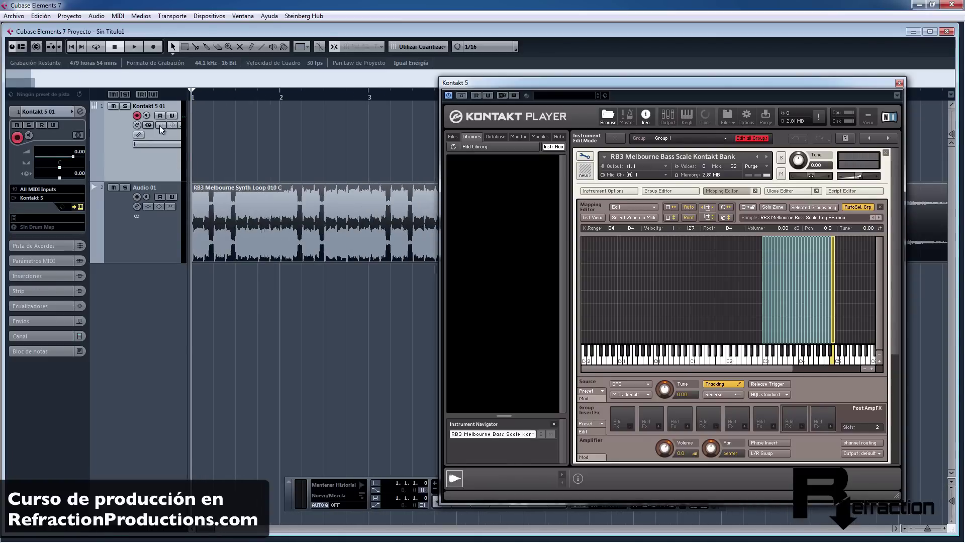
left_click(899, 85)
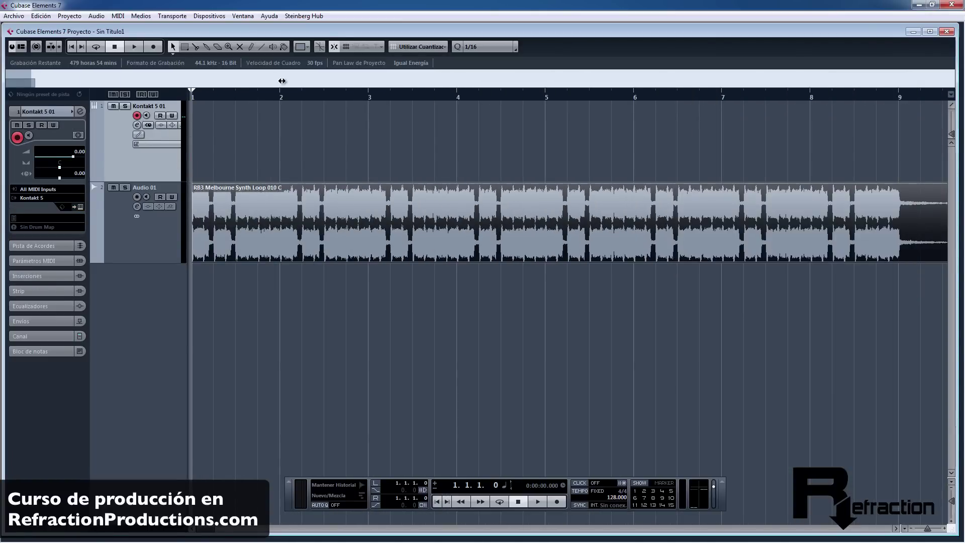
Step: Set the quantize value to 1/1 and draw an empty one-bar MIDI part at bar 1 of the Kontakt 5 01 track
right_click(222, 130)
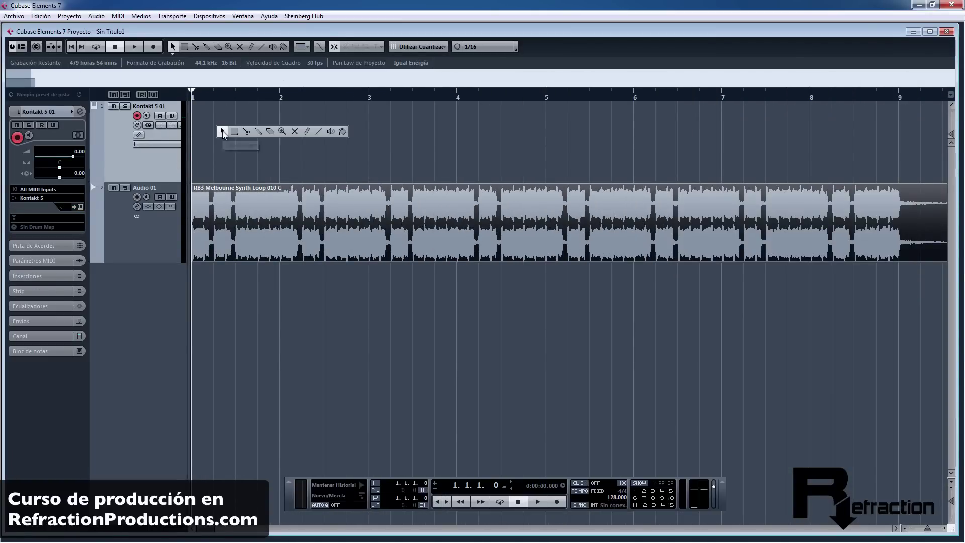
left_click(306, 131)
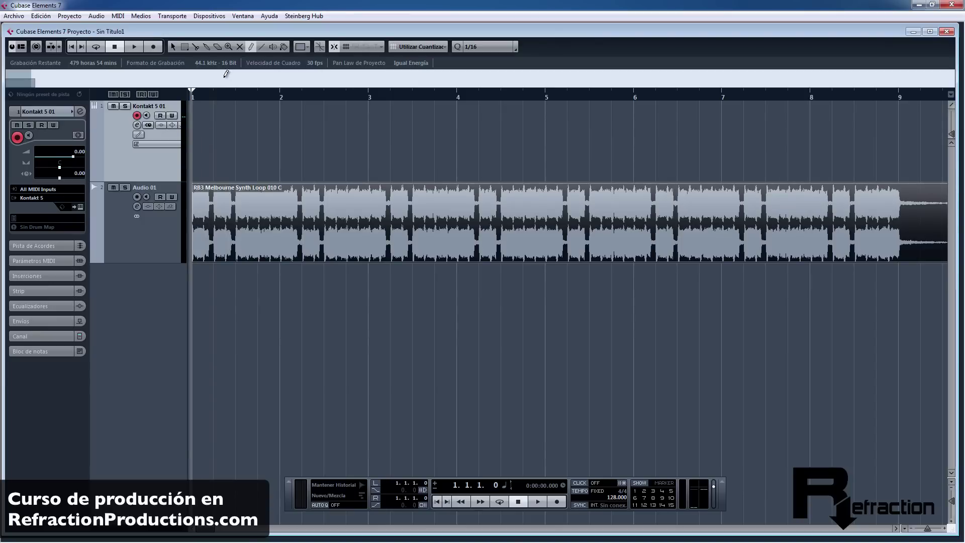
key("h")
key("h")
key("h")
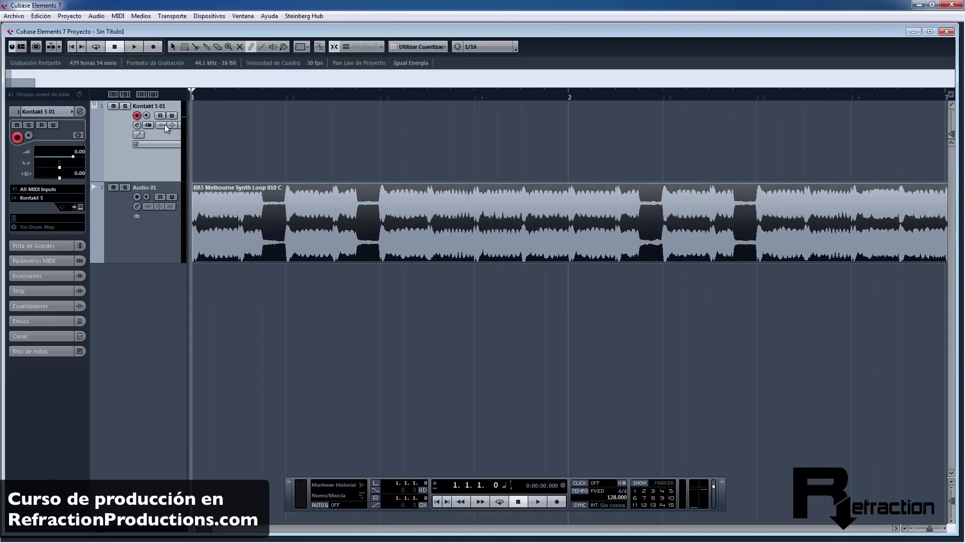
left_click(492, 47)
left_click(488, 65)
left_click(221, 120)
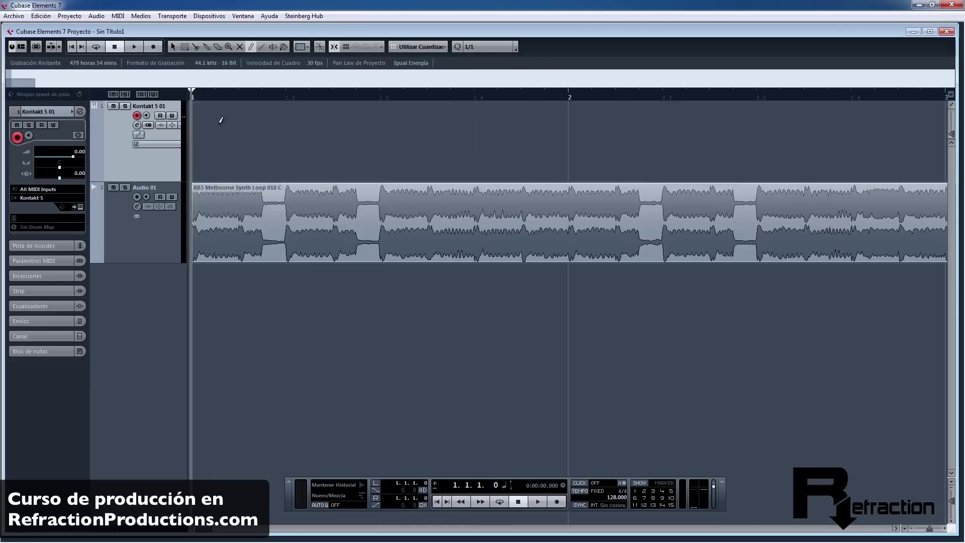
right_click(229, 136)
left_click(231, 137)
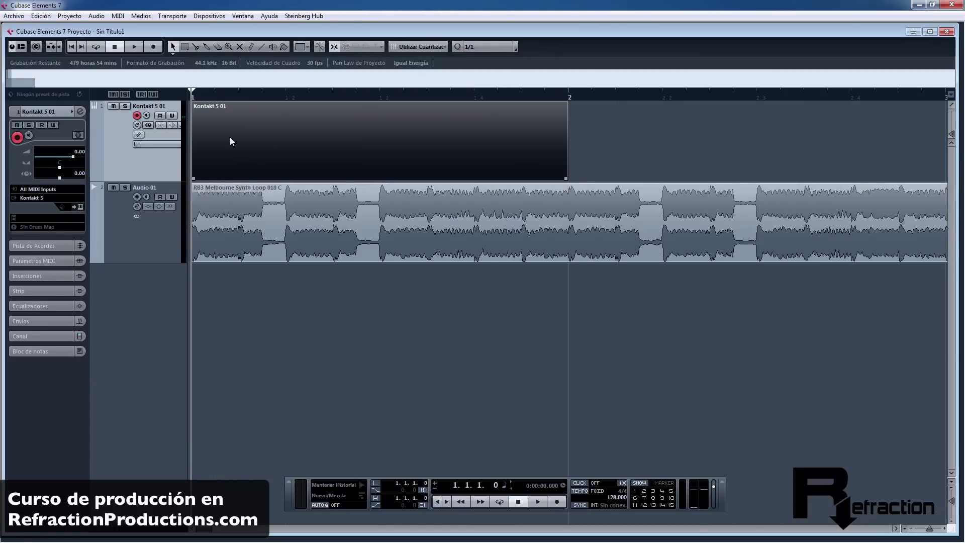
Step: Open the Kontakt 5 01 part in the Key Editor, audition C4 and set the quantize value to 1/16
double_click(230, 137)
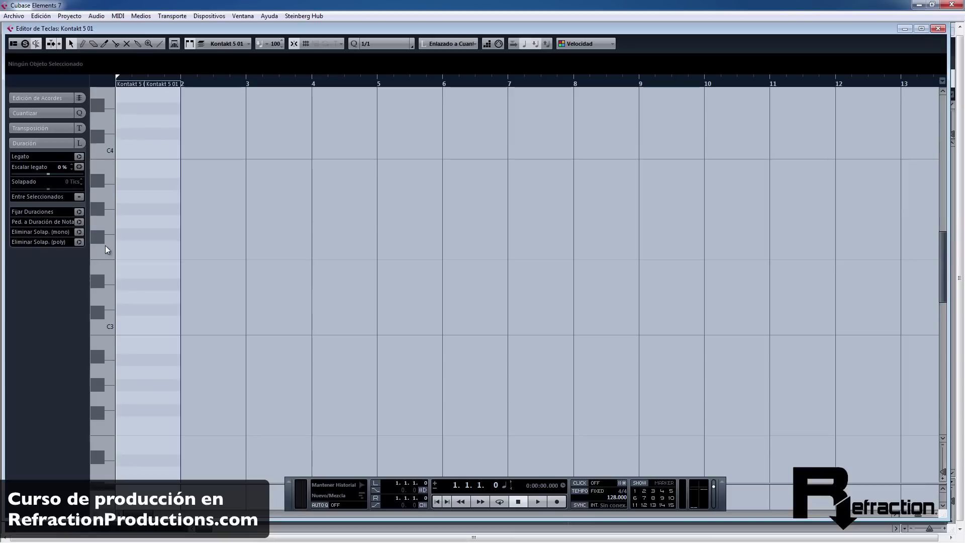
left_click(110, 149)
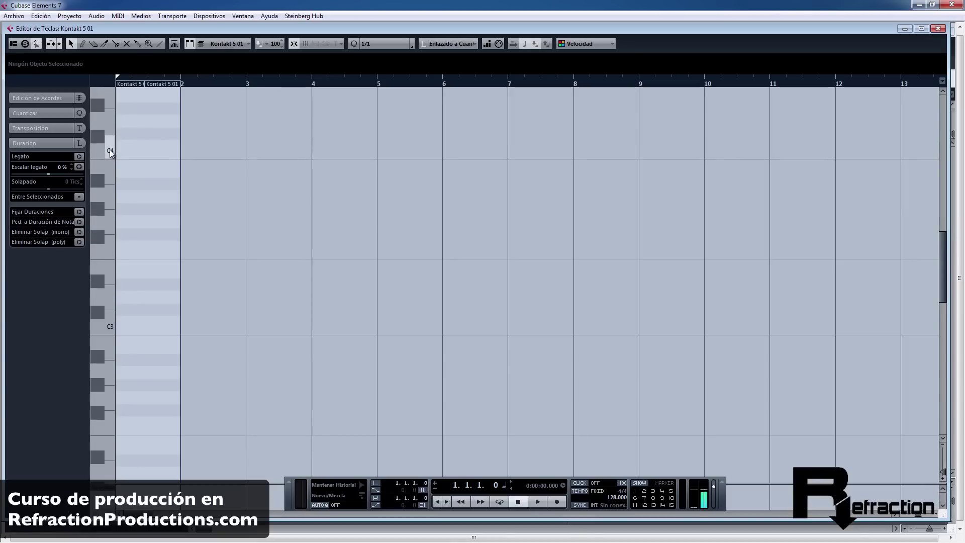
left_click(393, 46)
left_click(387, 102)
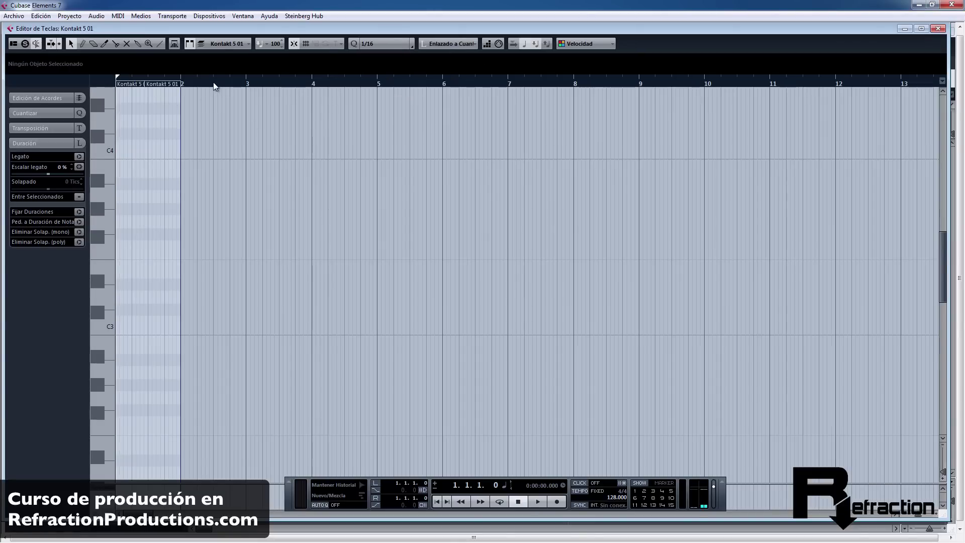
left_click_drag(116, 83, 123, 128)
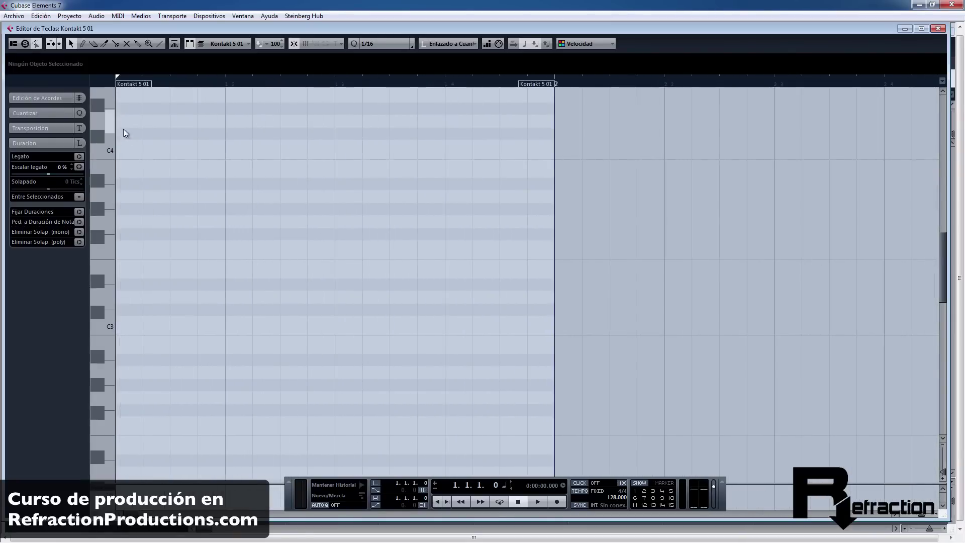
Step: Draw two C4 notes starting at 1.1.3.0 and 1.2.3.0, each 0.0.2.0 long
right_click(165, 155)
left_click(178, 156)
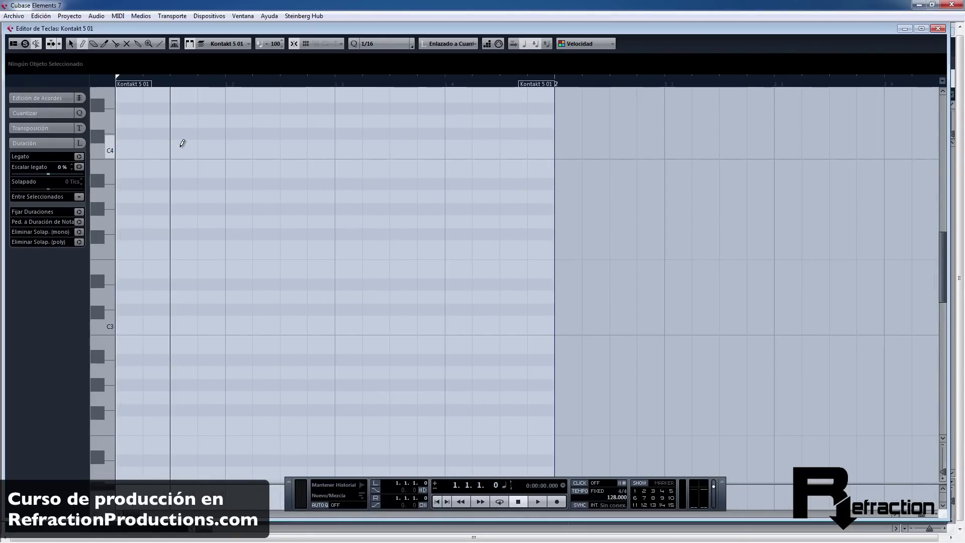
left_click_drag(180, 146, 223, 145)
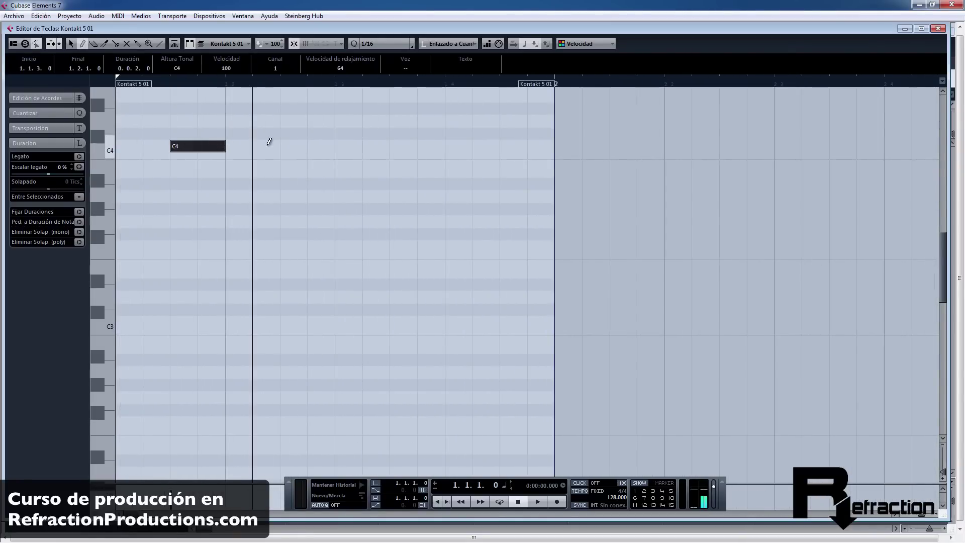
left_click(284, 145)
right_click(321, 144)
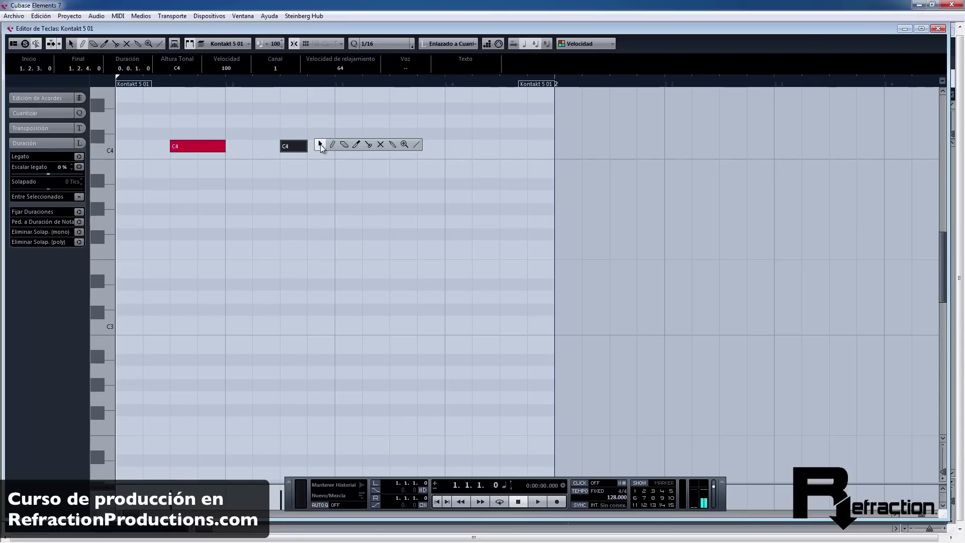
left_click(321, 145)
left_click_drag(306, 144, 335, 145)
Step: Add C4 notes of length 0.0.2.0 on the offbeats of beats 3 and 4, and close the Key Editor
right_click(409, 147)
left_click(421, 149)
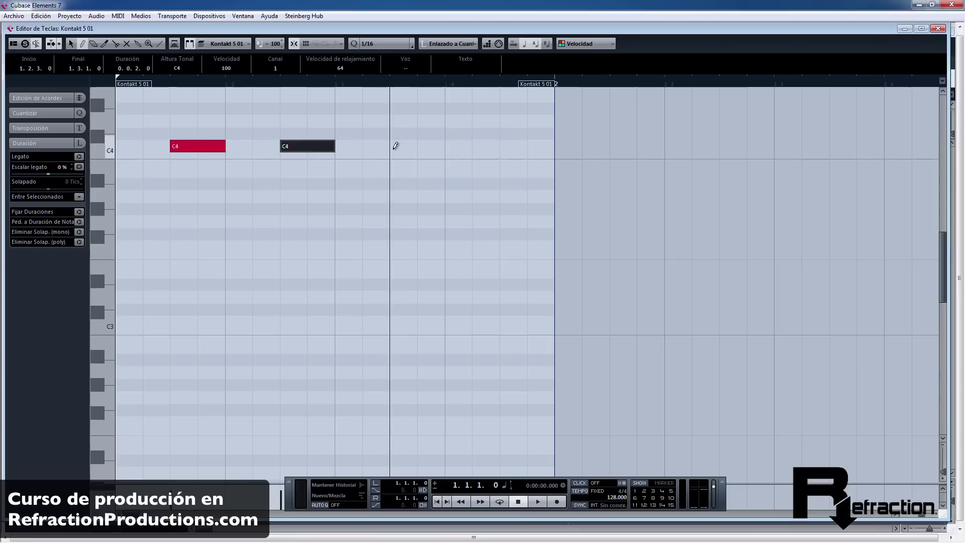
left_click(392, 147)
mouse_move(514, 145)
left_mouse_down()
mouse_move(592, 146)
mouse_move(551, 146)
left_mouse_up()
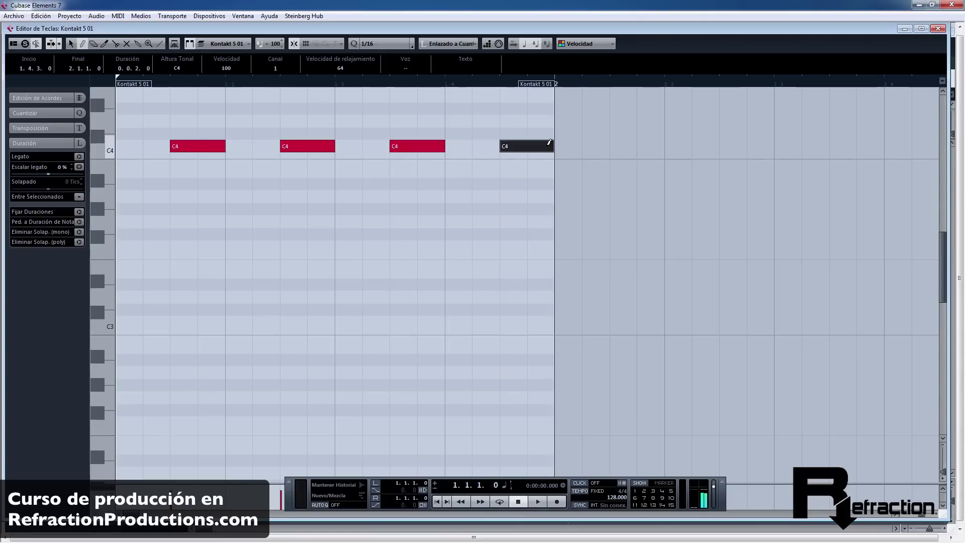
left_click(943, 28)
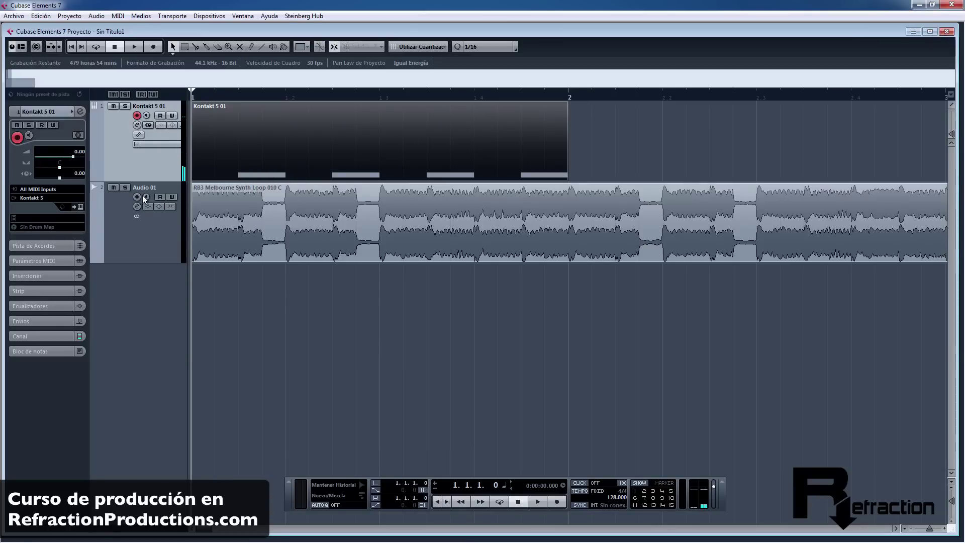
Step: Mute the Audio 01 track and play bar 1 as a cycle to hear the bass notes
left_click(115, 186)
left_click_drag(196, 95, 568, 95)
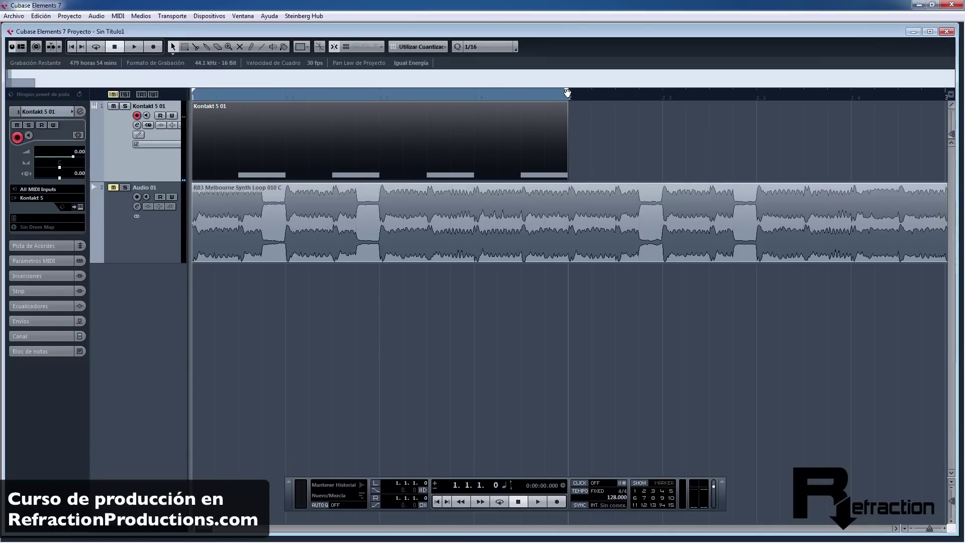
left_click(96, 46)
left_click(134, 47)
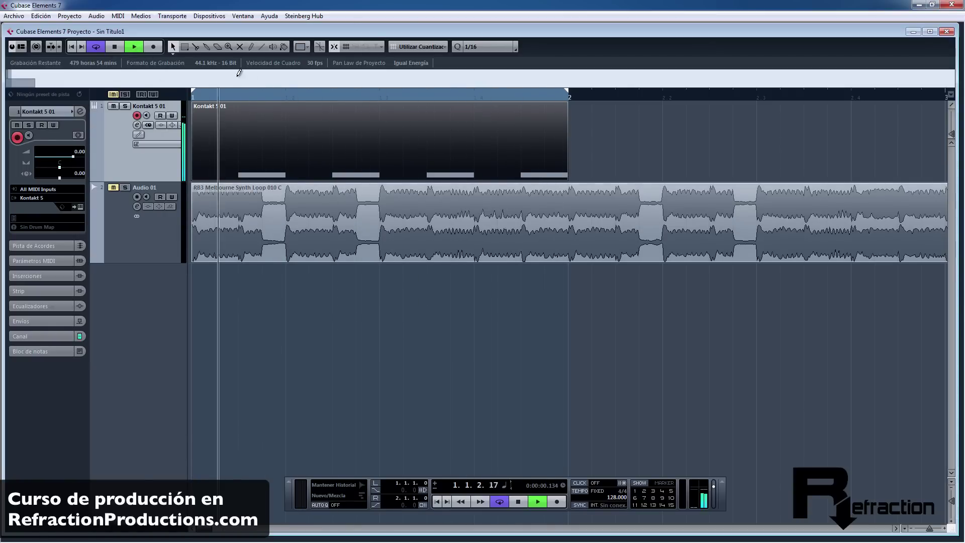
left_click(115, 47)
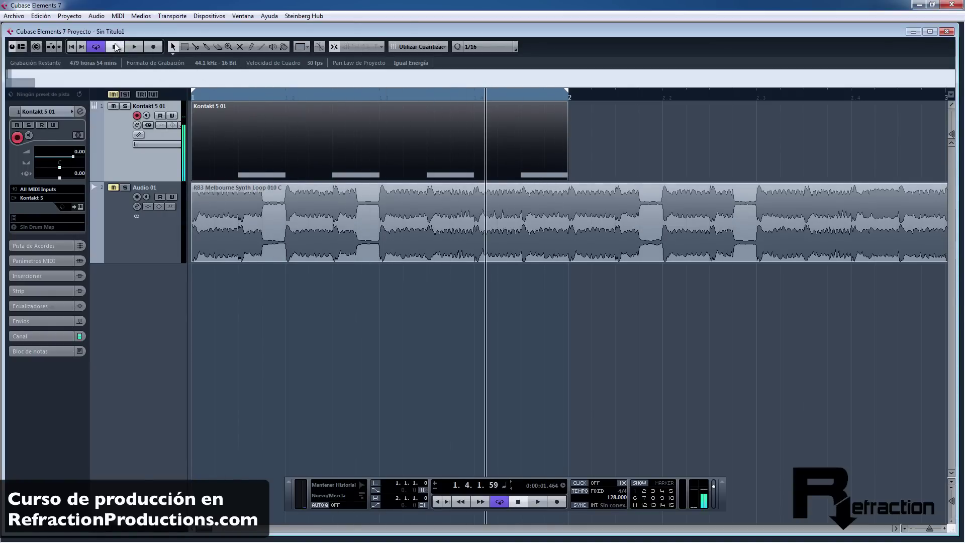
Step: Shorten all four C4 notes to a length of 0.0.1.105 using 1/128 quantize, and play the cycle from the project window
double_click(261, 142)
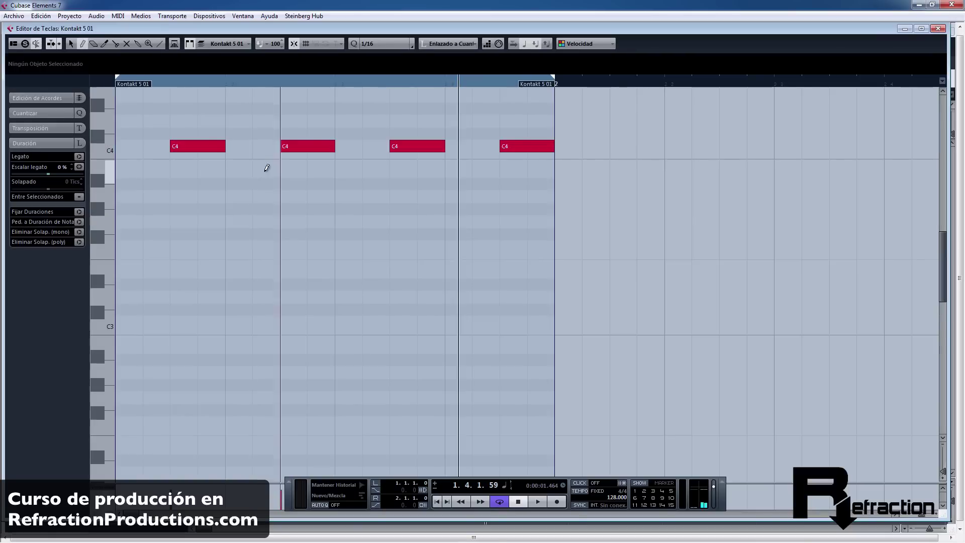
right_click(183, 118)
left_click(187, 118)
left_click_drag(167, 121, 684, 203)
left_click(374, 43)
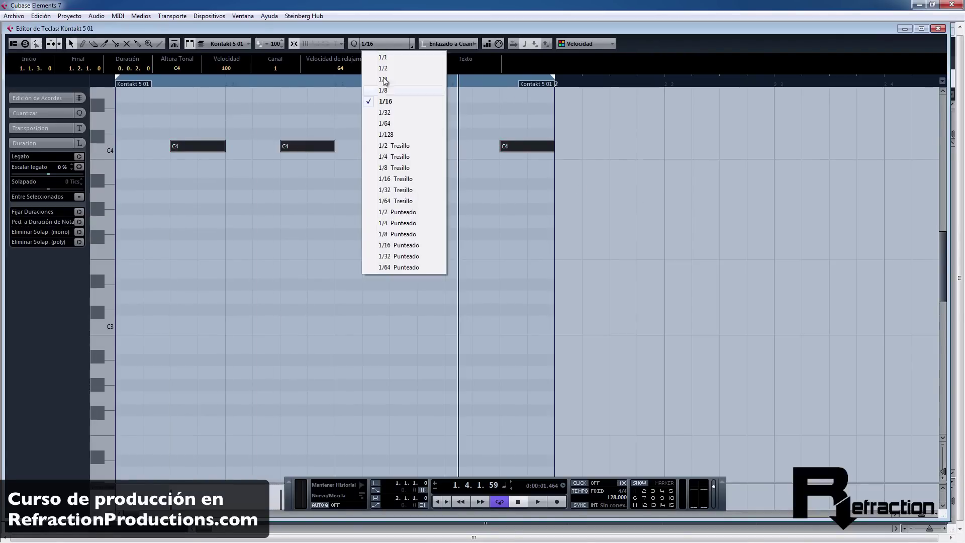
left_click(386, 134)
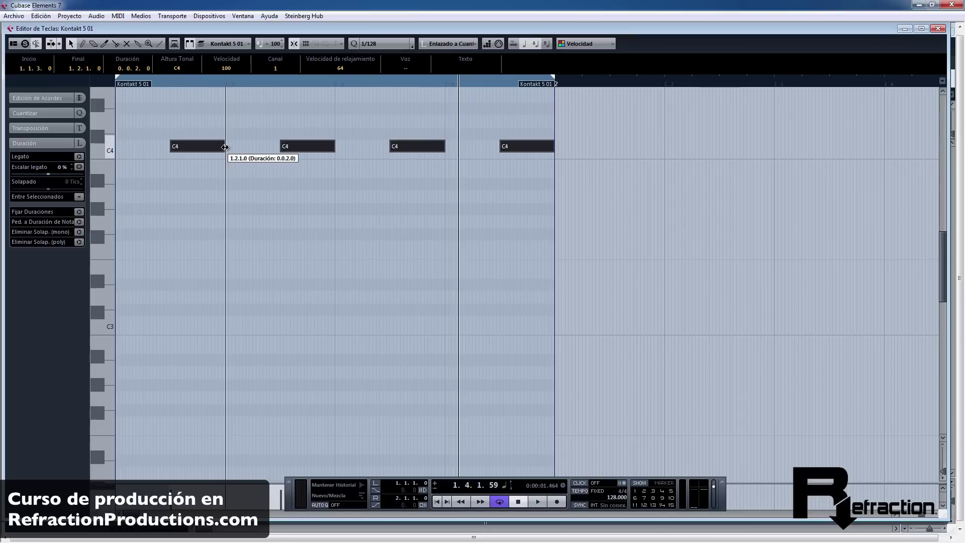
left_click_drag(225, 147, 221, 146)
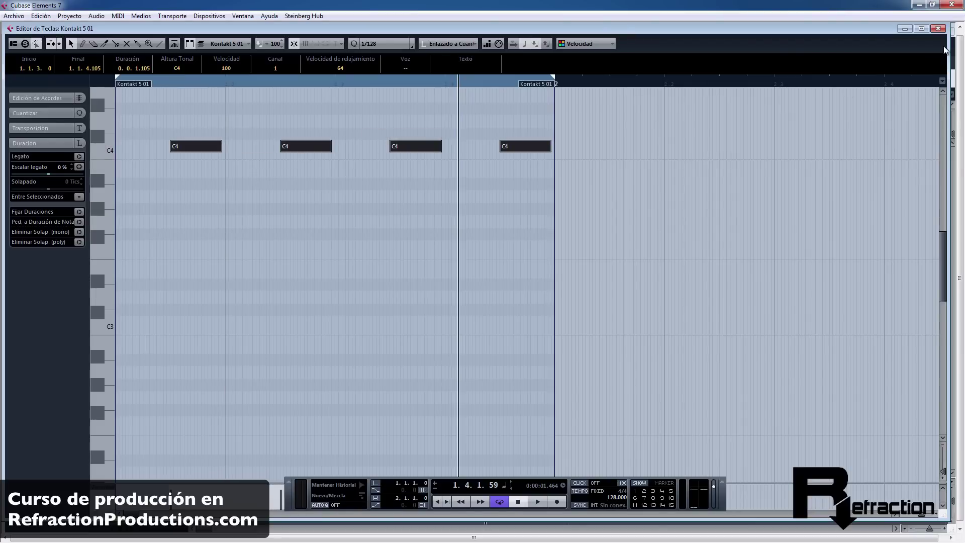
left_click(937, 29)
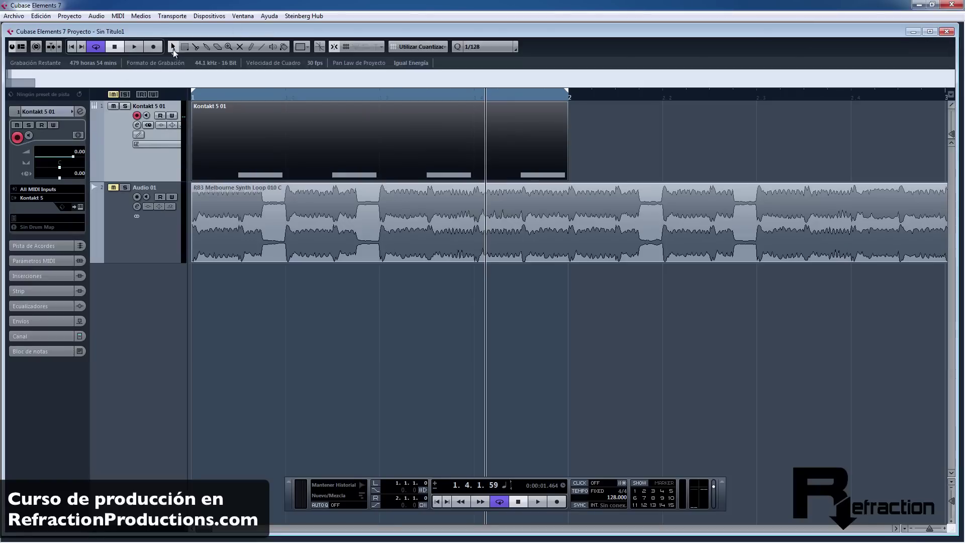
left_click(140, 47)
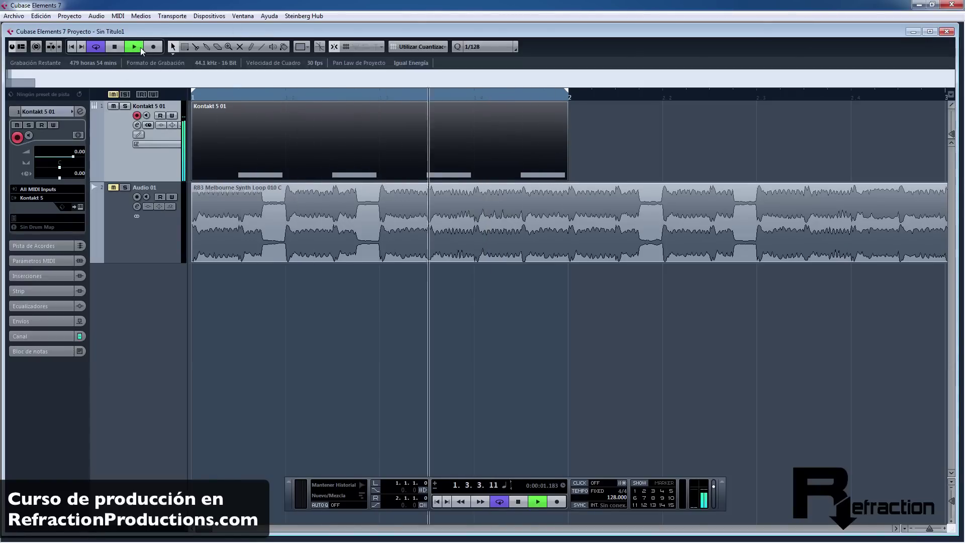
Step: Raise the release of the Kontakt instrument's volume envelope to about 33.4 ms while playing the bass cycle
left_click(115, 50)
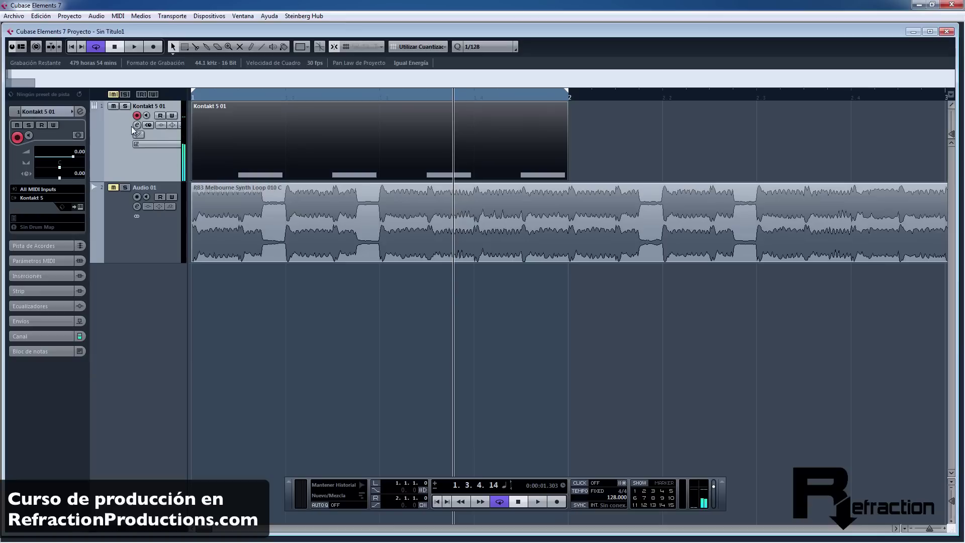
left_click(80, 207)
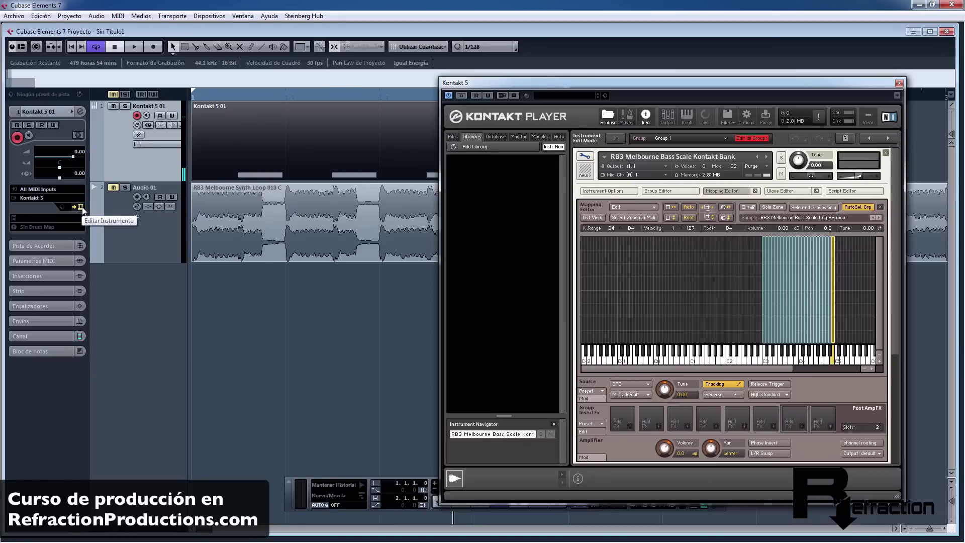
scroll(837, 394, "down", 4)
scroll(869, 389, "down", 3)
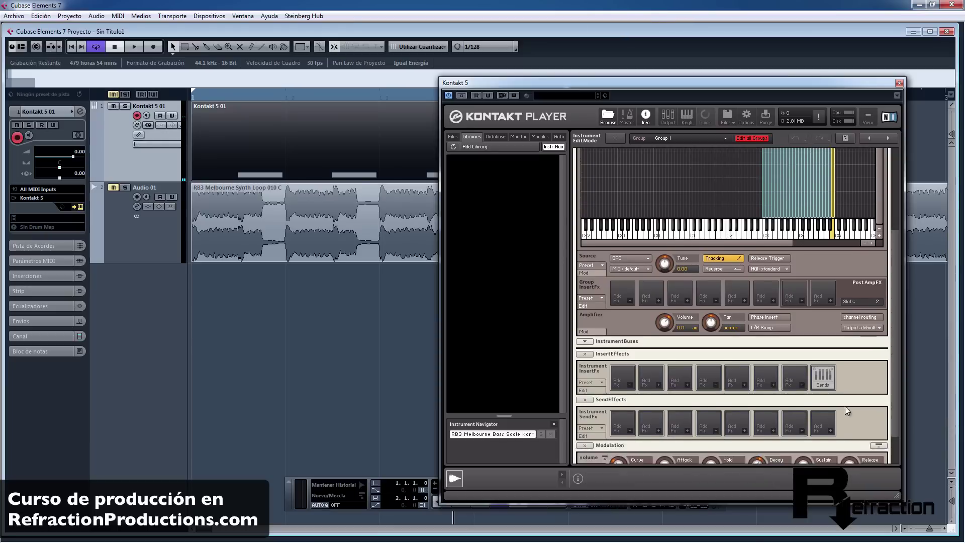
left_click_drag(851, 418, 850, 414)
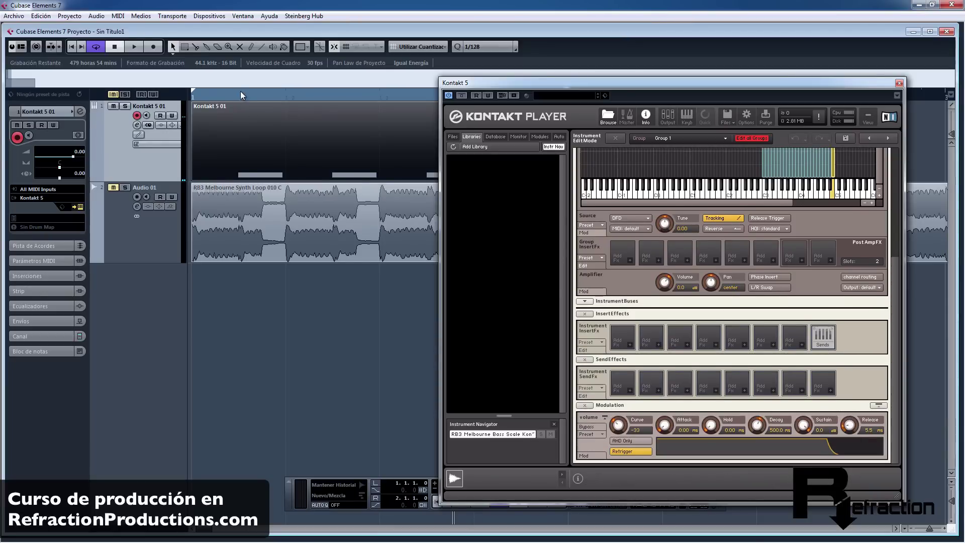
left_click(139, 49)
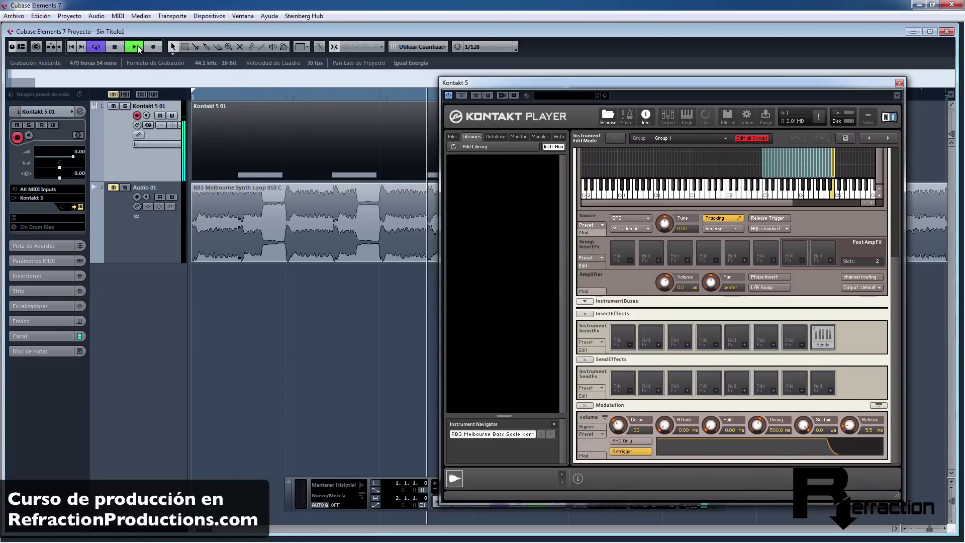
left_click_drag(849, 424, 849, 411)
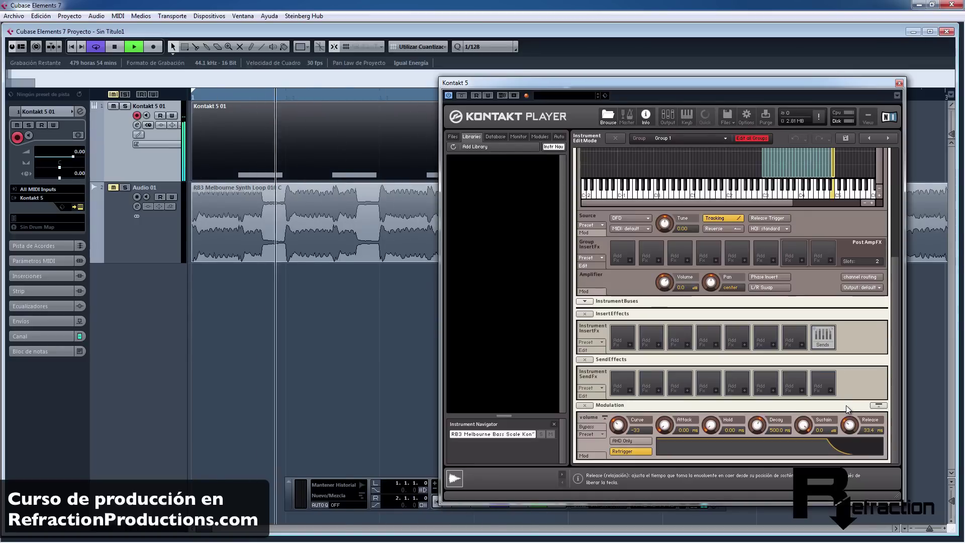
left_click(899, 84)
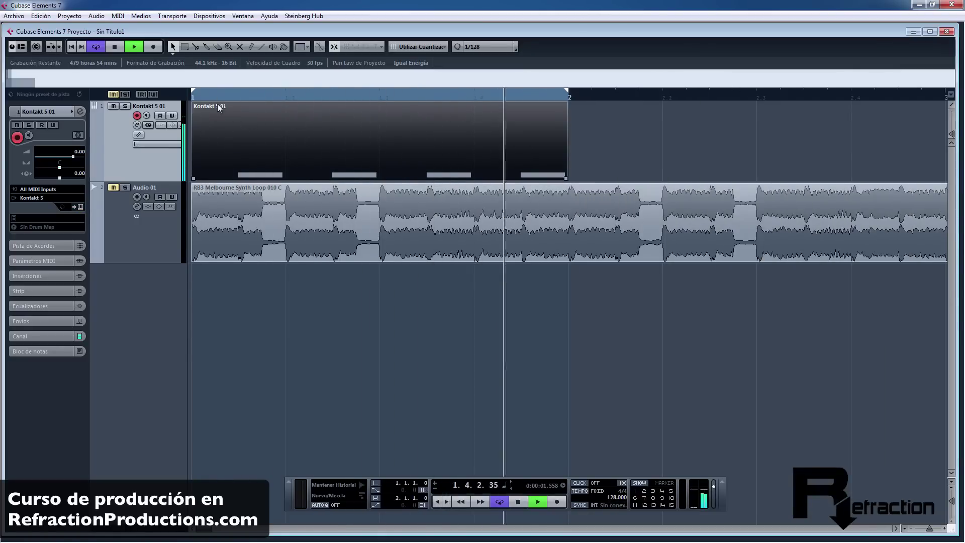
Step: Shorten all four C4 notes of the Kontakt 5 01 part to a length of 0.0.1.90 in the Key Editor
double_click(239, 122)
left_click_drag(615, 122, 155, 197)
left_click_drag(220, 150, 219, 147)
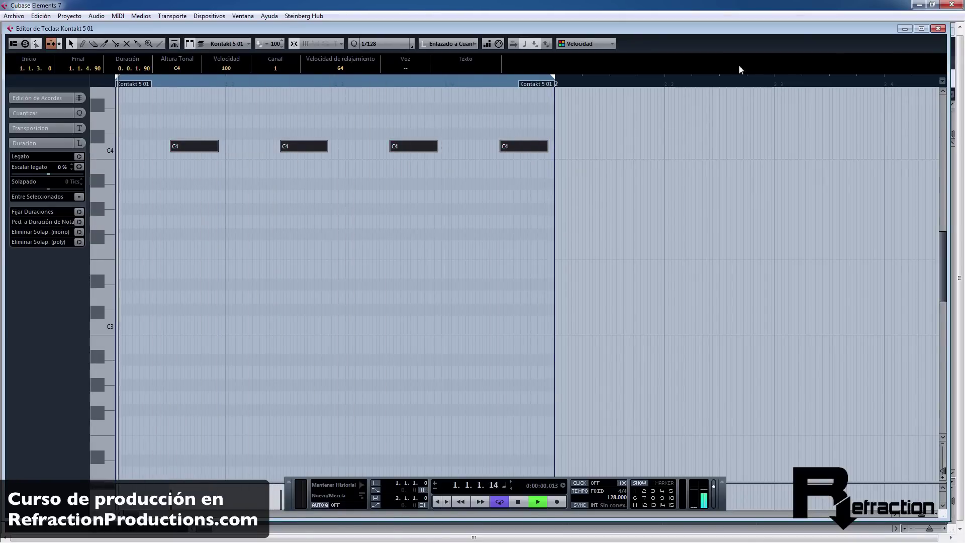
key("Escape")
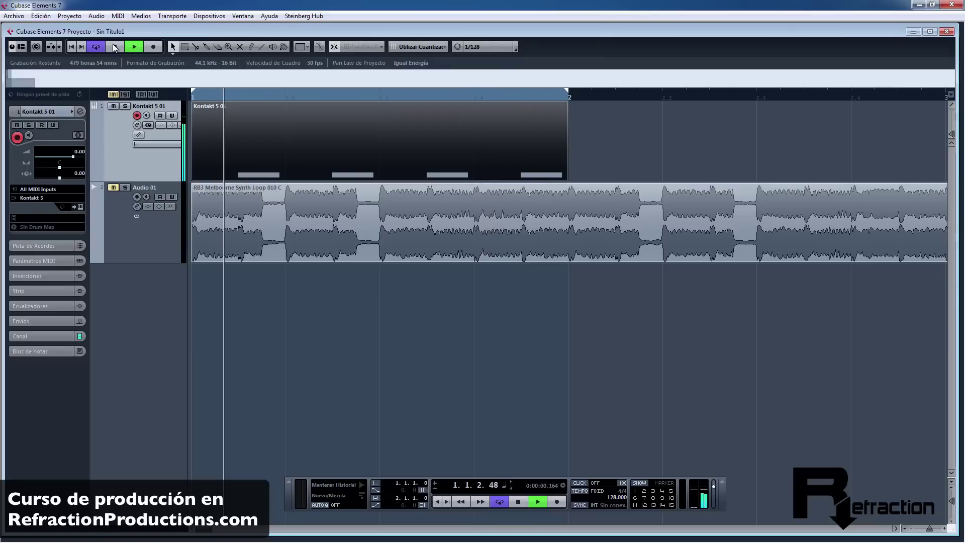
Step: Set the Kontakt volume envelope's release to about 57.9 ms by ear, stop playback and close the instrument window
left_click(80, 207)
mouse_move(865, 412)
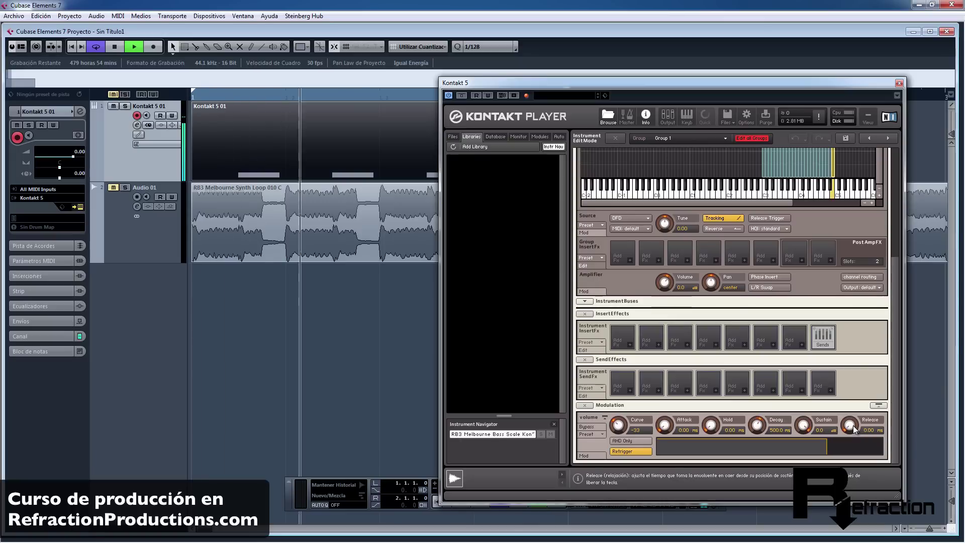
left_click_drag(853, 425, 849, 394)
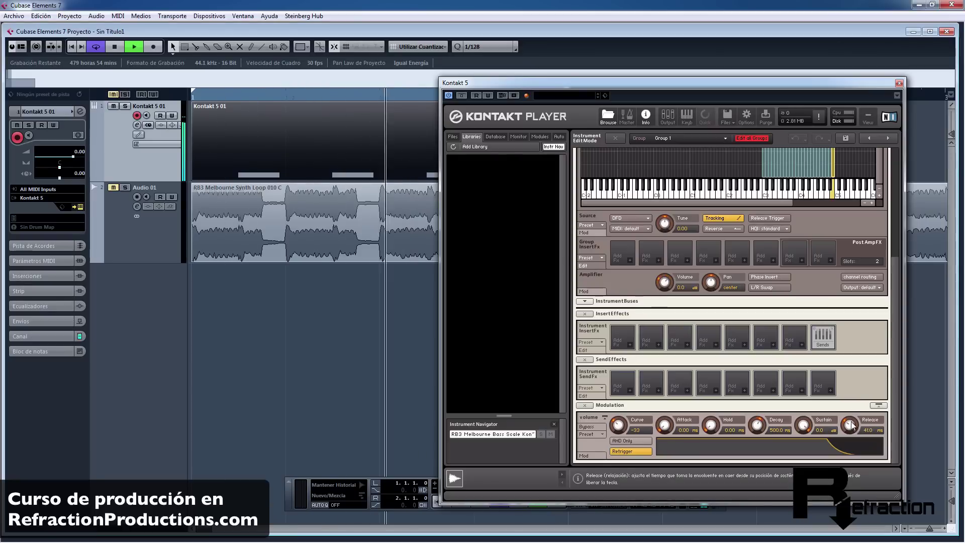
left_click_drag(850, 426, 851, 426)
left_click(115, 46)
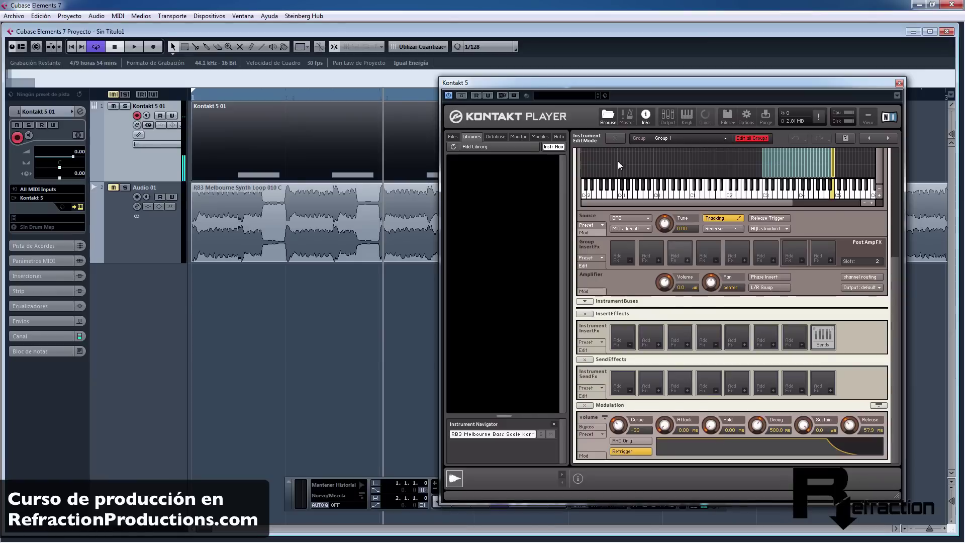
left_click(899, 84)
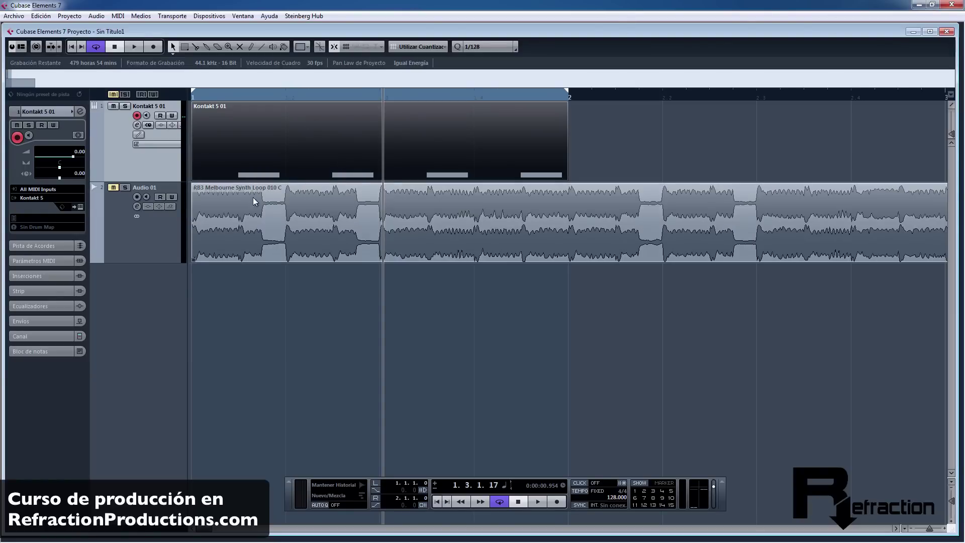
Step: Unmute the Audio 01 track, play the cycle with the bass and synth loop together, and reset the output clip indicator
left_click(113, 187)
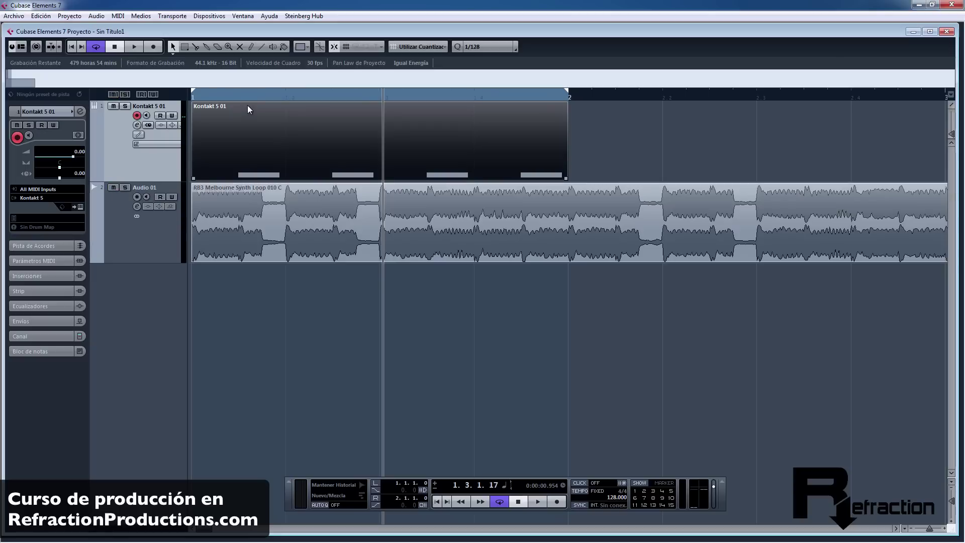
key("KP_Decimal")
left_click(136, 47)
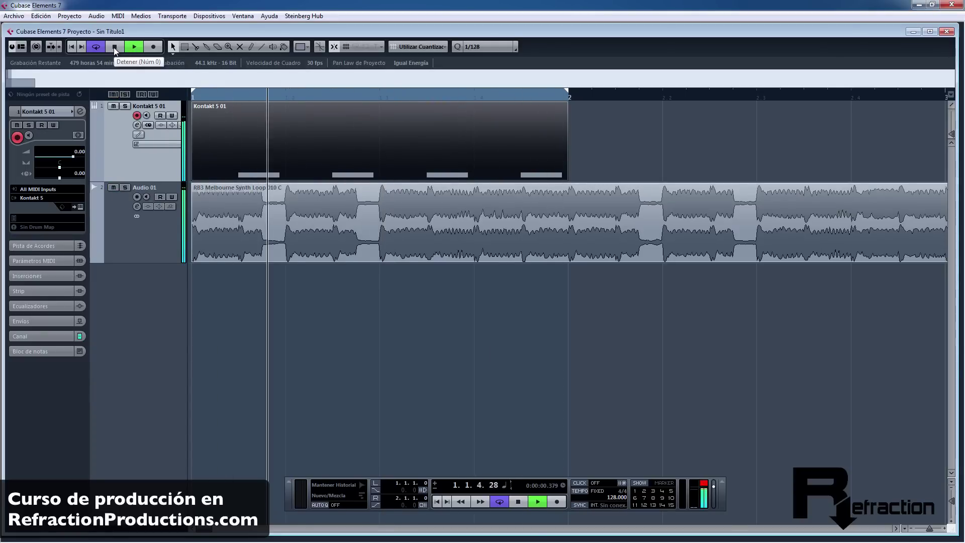
left_click(114, 48)
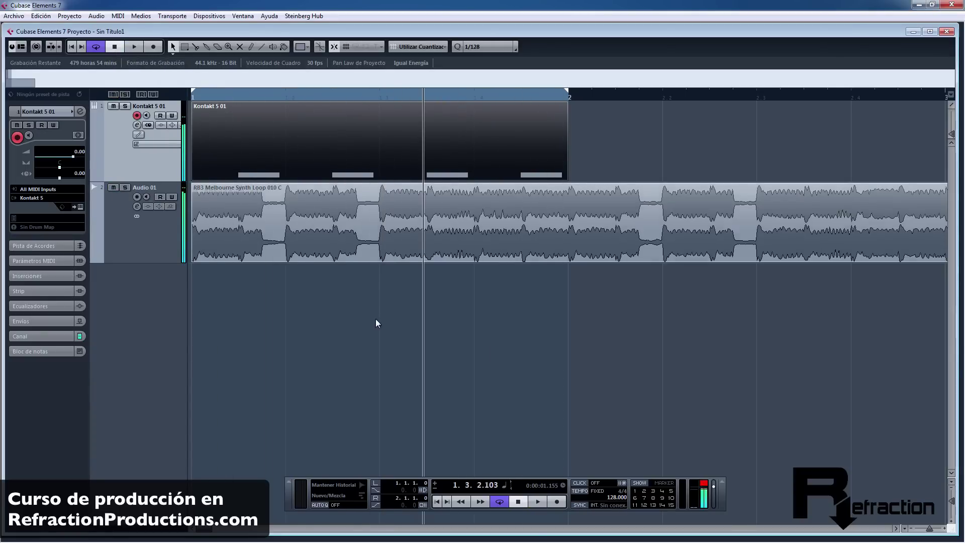
left_click(703, 483)
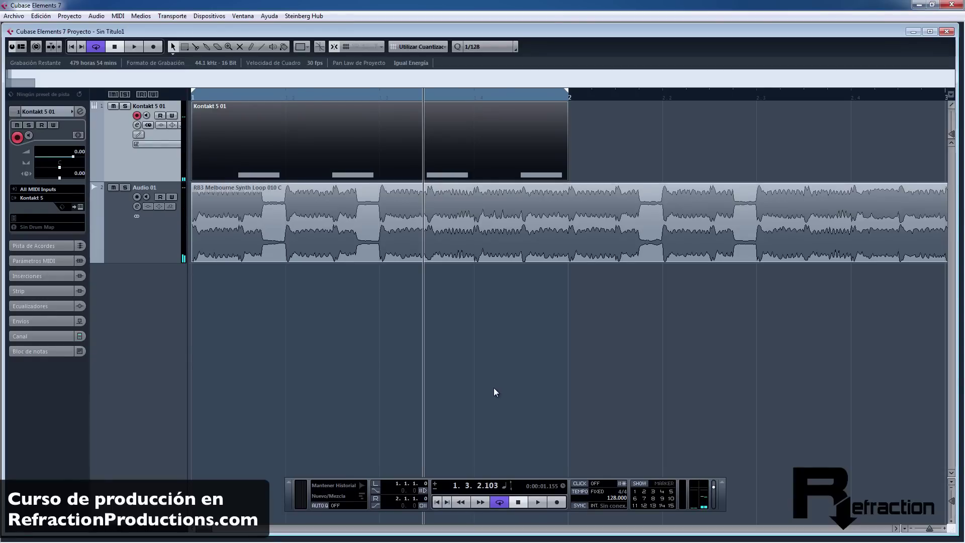
Step: Open the MixConsole with an enlarged fader section and play the cycle briefly to check the channel levels
key("F3")
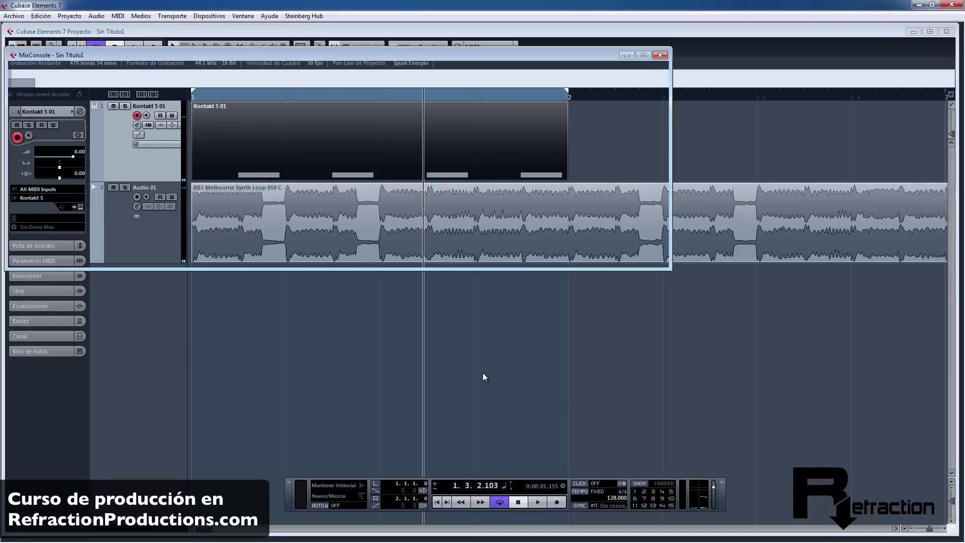
left_click_drag(378, 59, 516, 91)
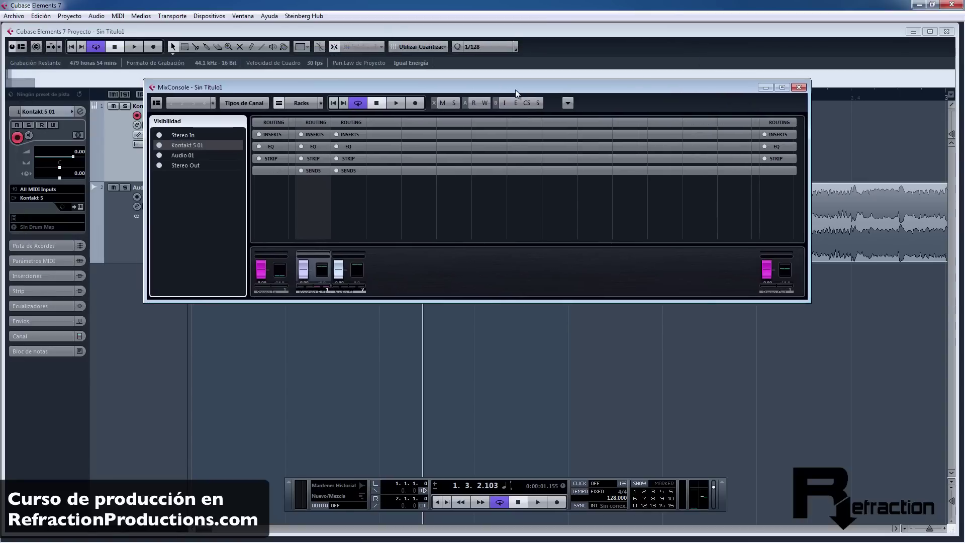
left_click_drag(396, 315, 396, 420)
left_click_drag(399, 366, 397, 207)
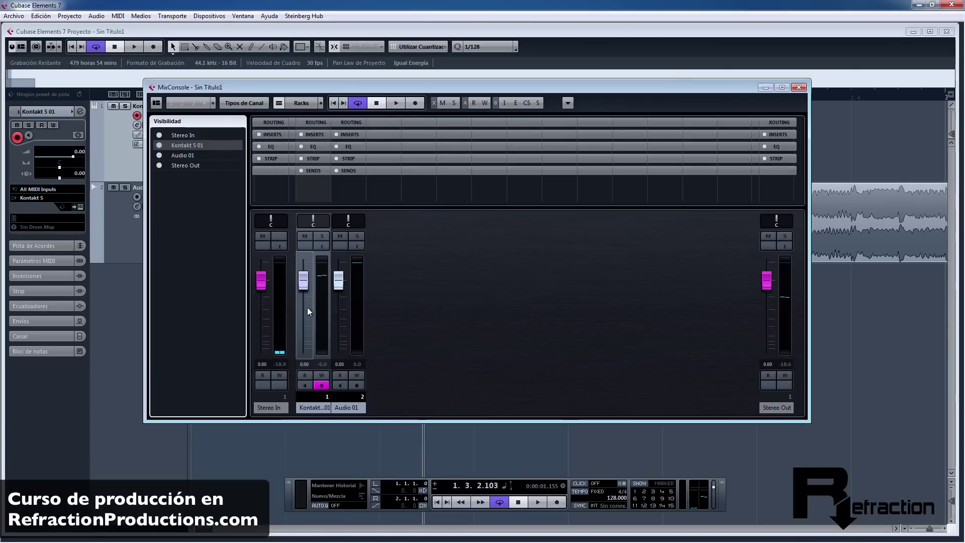
key("space")
key("space")
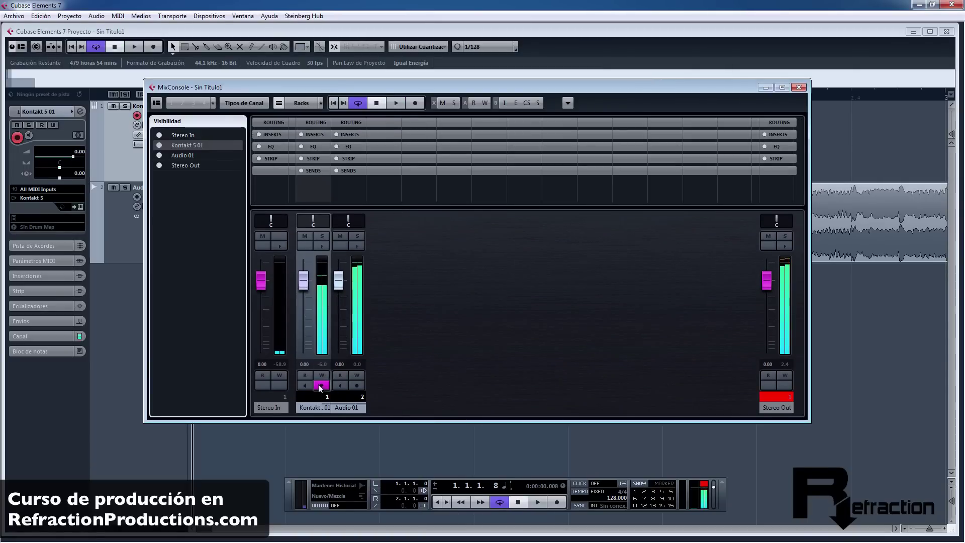
Step: Set the Audio 01 and Kontakt 5 01 channel faders to -5 dB each and close the MixConsole
left_click(341, 363)
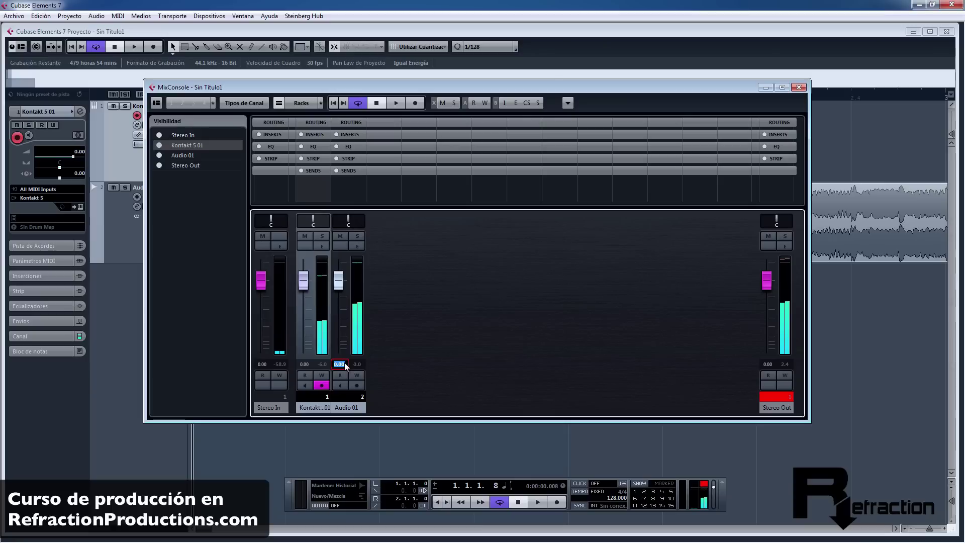
type("-")
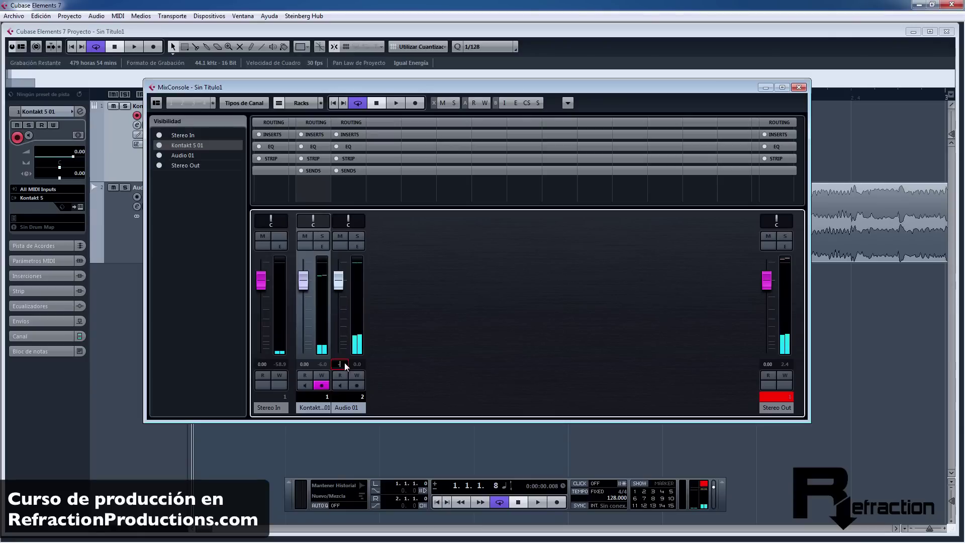
type("5")
key("Return")
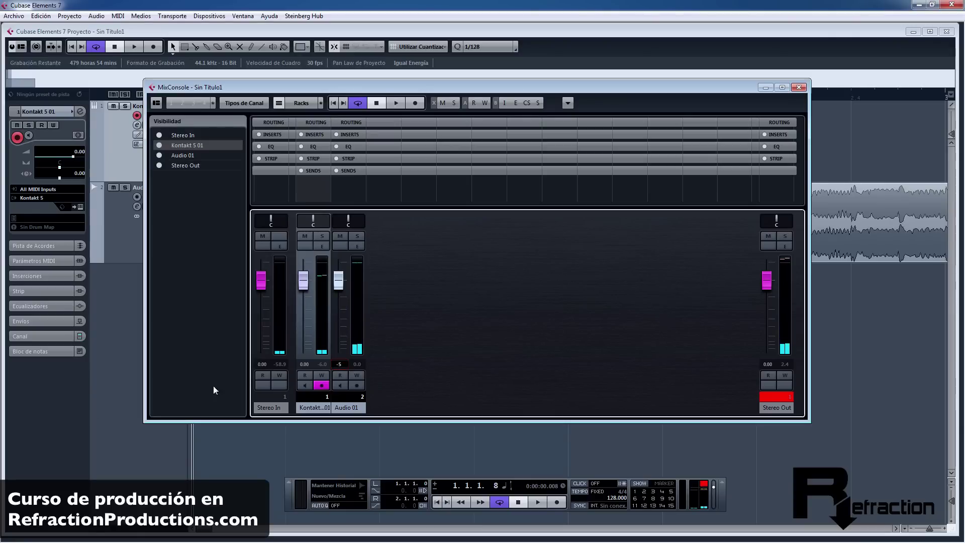
left_click(303, 363)
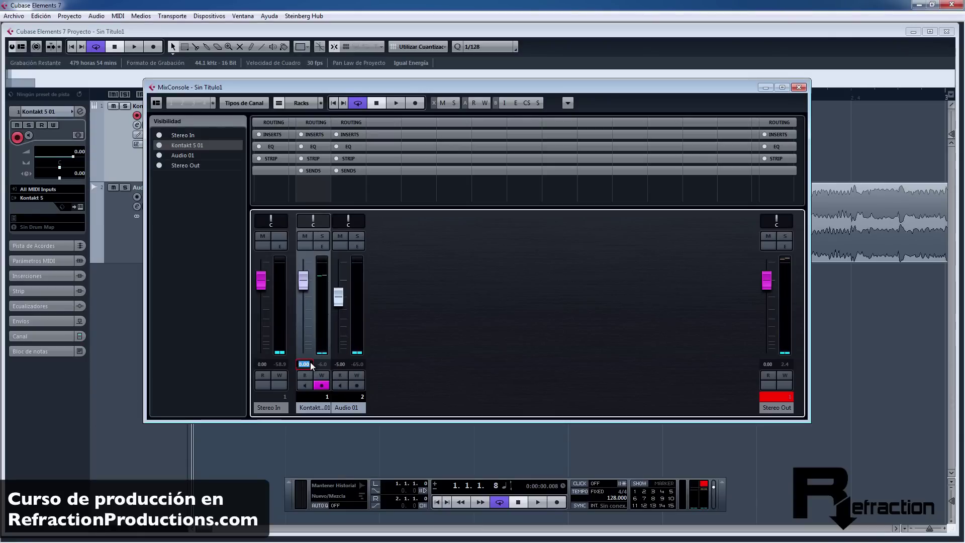
type("-5")
key("Return")
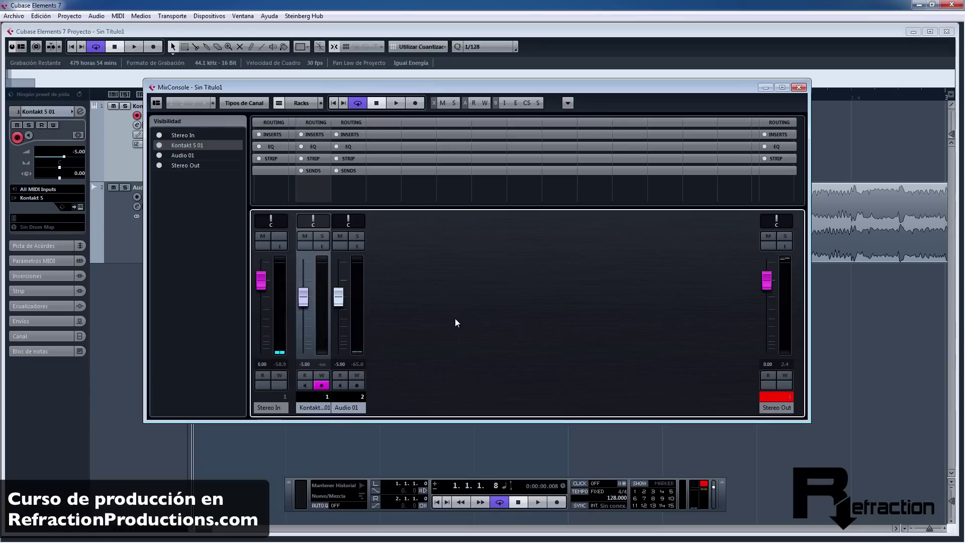
left_click(795, 88)
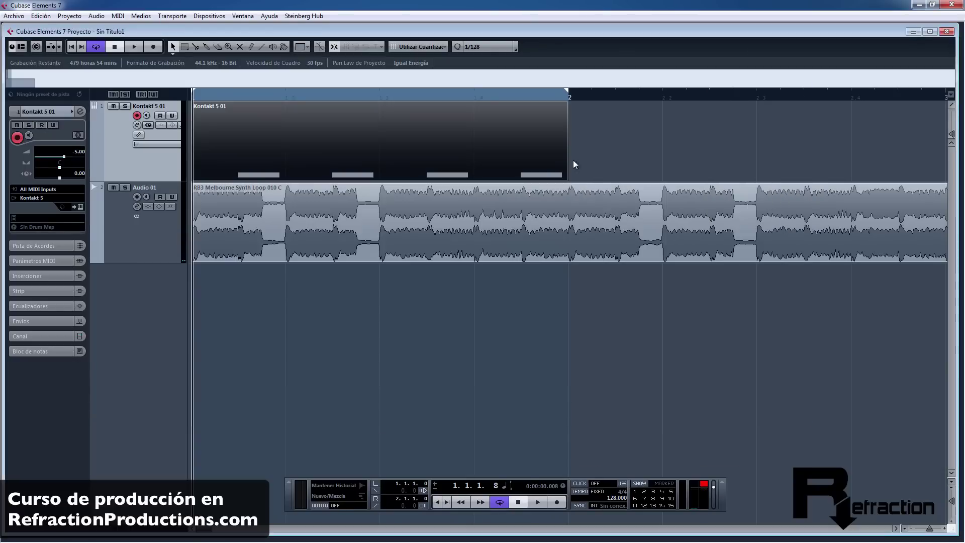
Step: Insert Kickstart in the first effect slot of Audio 01, choose its third ducking curve, and close the channel settings
left_click(241, 234)
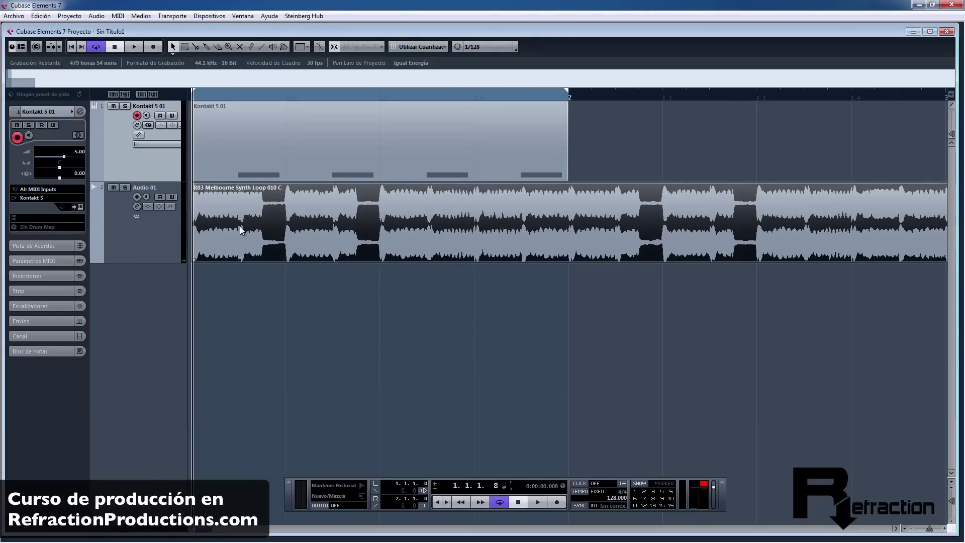
left_click(137, 206)
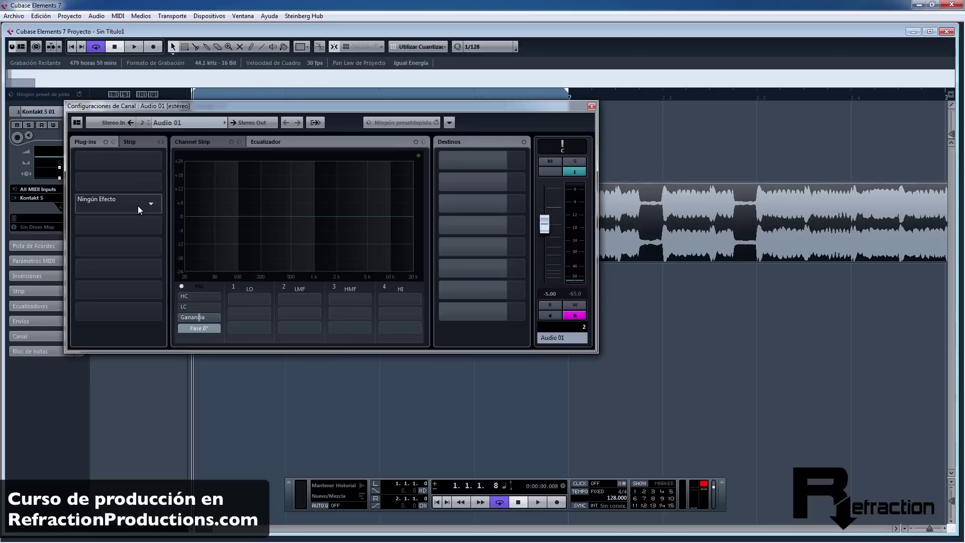
left_click(110, 158)
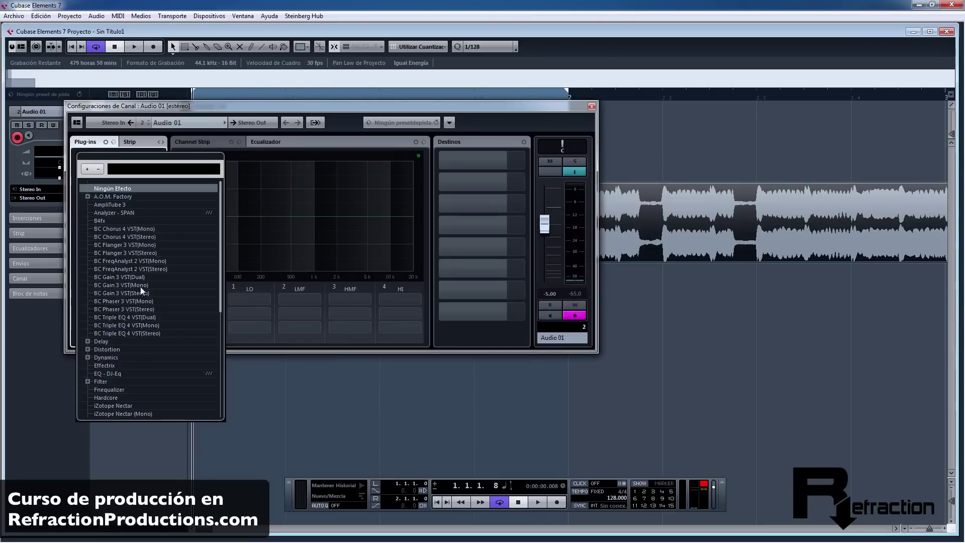
scroll(165, 312, "down", 5)
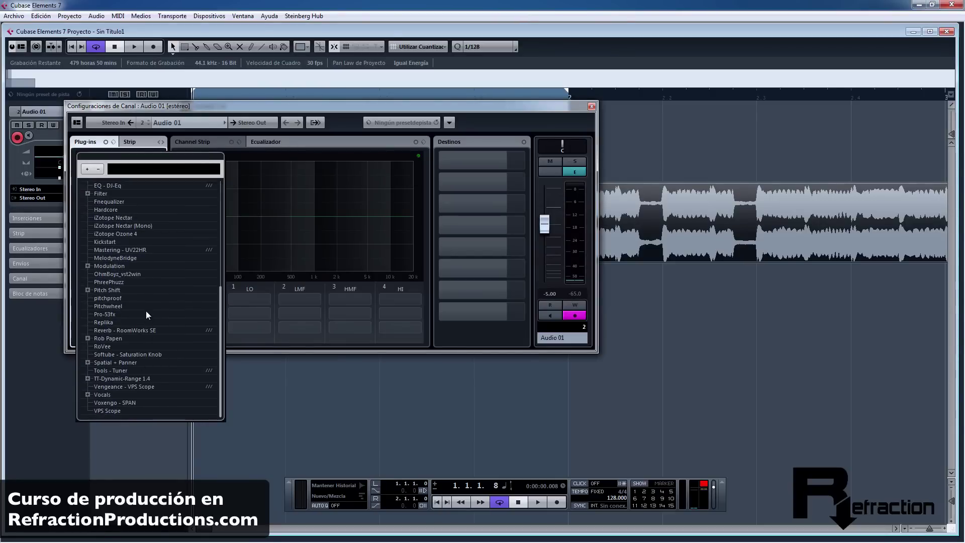
left_click(111, 241)
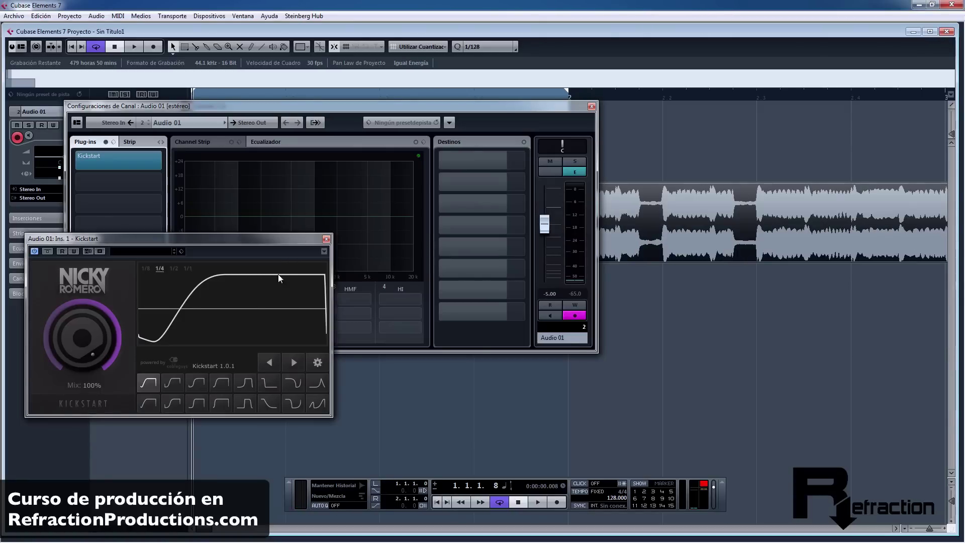
left_click(221, 383)
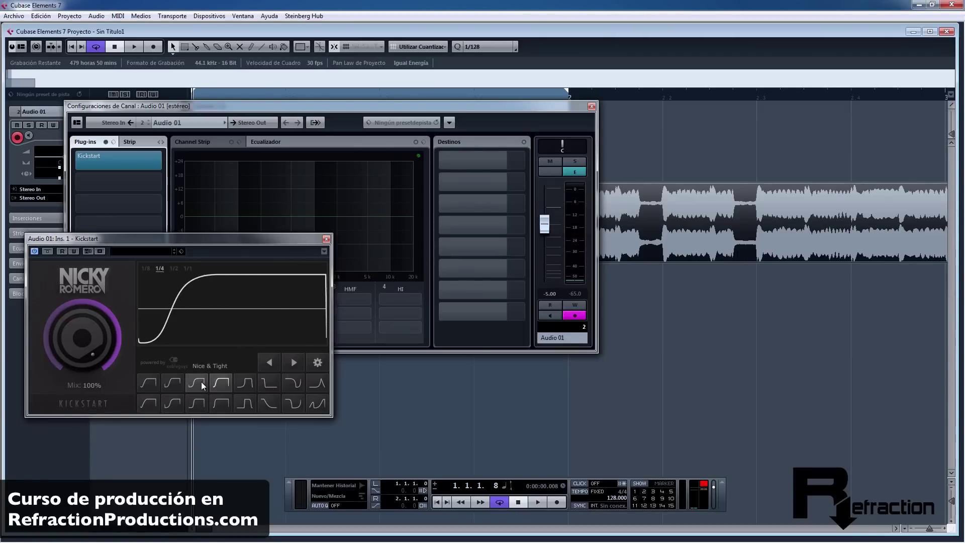
left_click(196, 383)
left_click(326, 239)
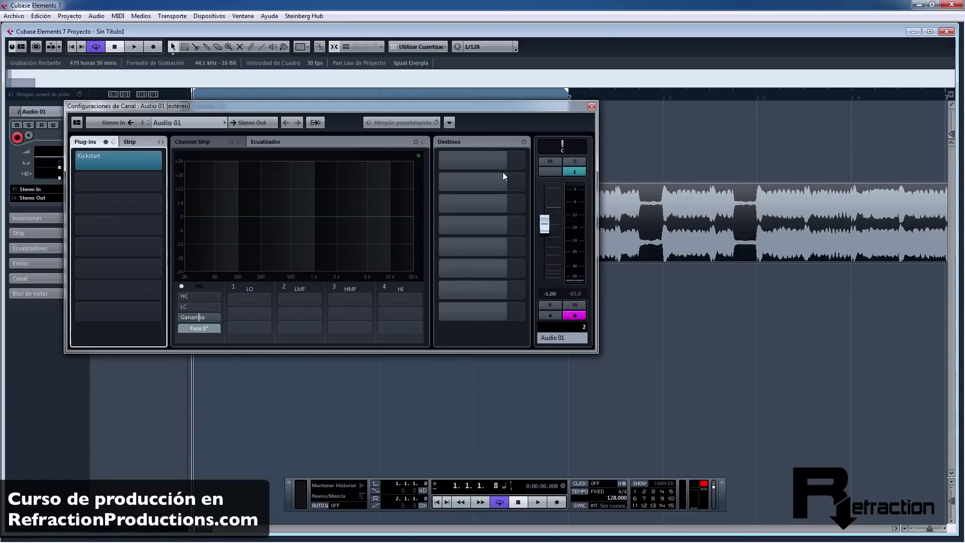
left_click(592, 106)
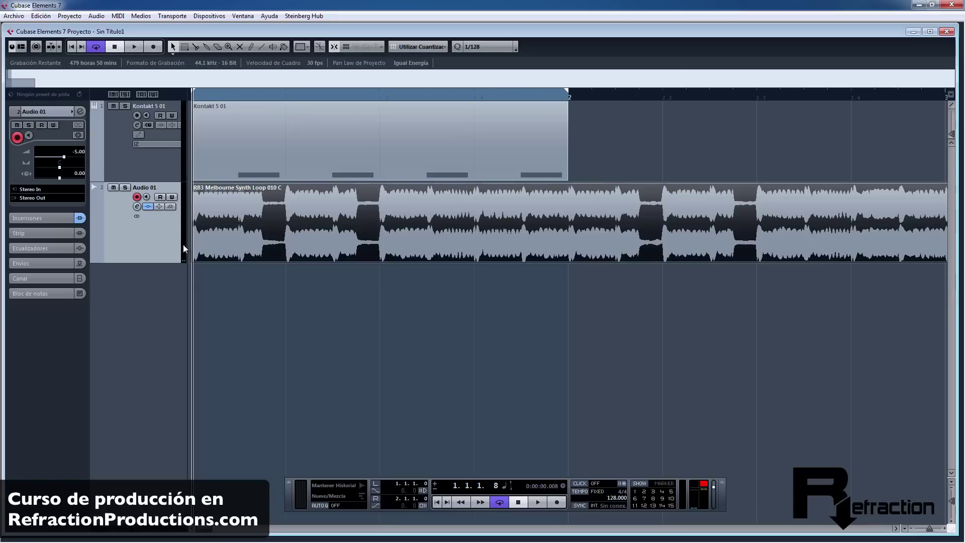
right_click(134, 294)
left_click(161, 300)
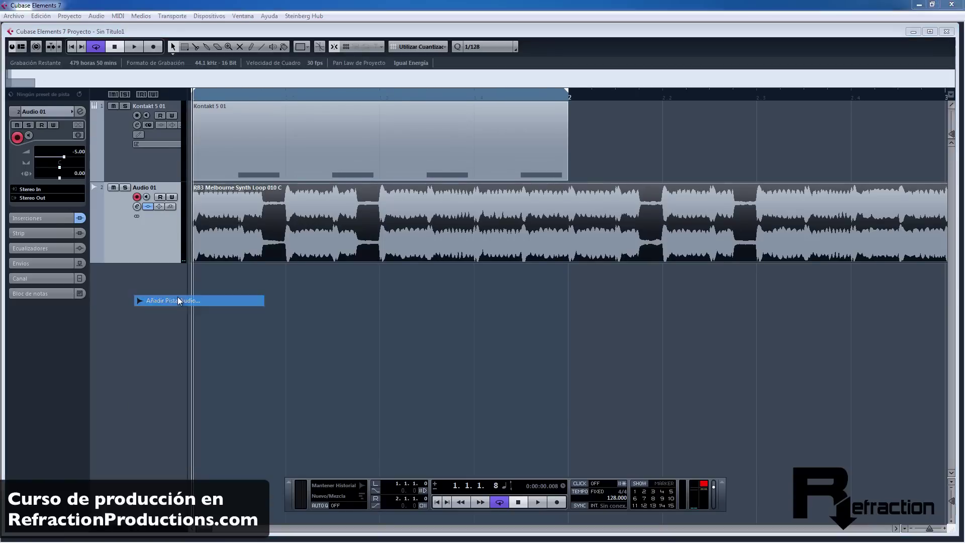
left_click_drag(564, 374, 462, 287)
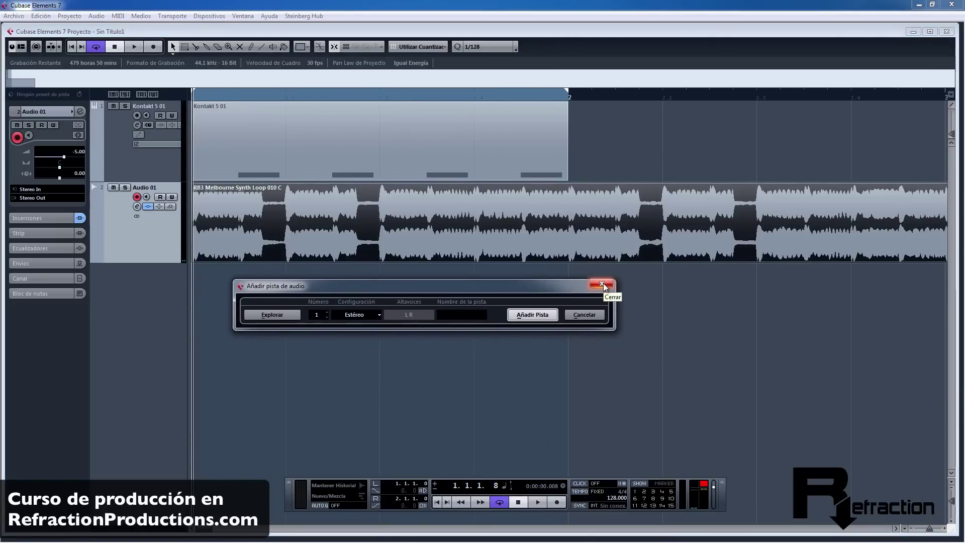
left_click(602, 285)
Step: Switch to the sample file browser and open the RB3 Construction Kit 8 G# folder within RB3 Construction Kits
key("F2")
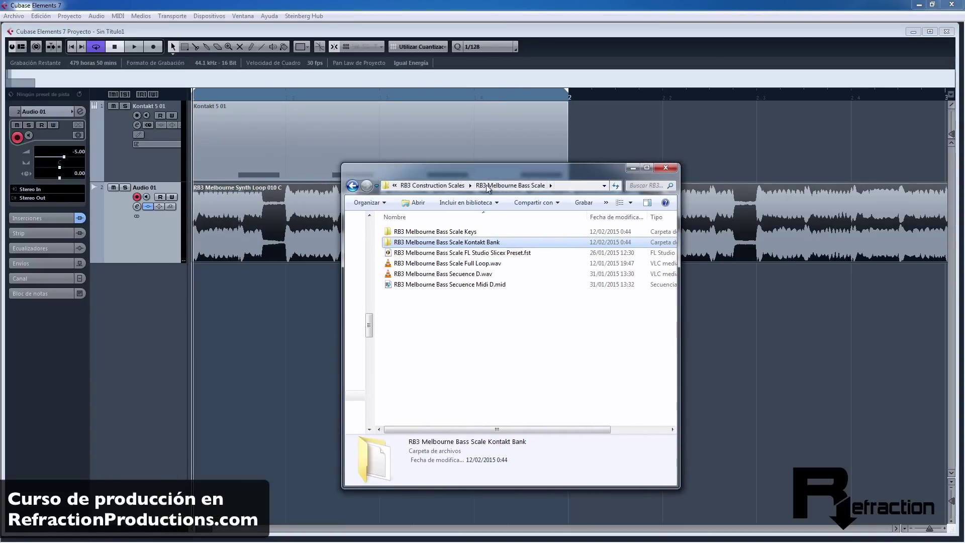
left_click(446, 186)
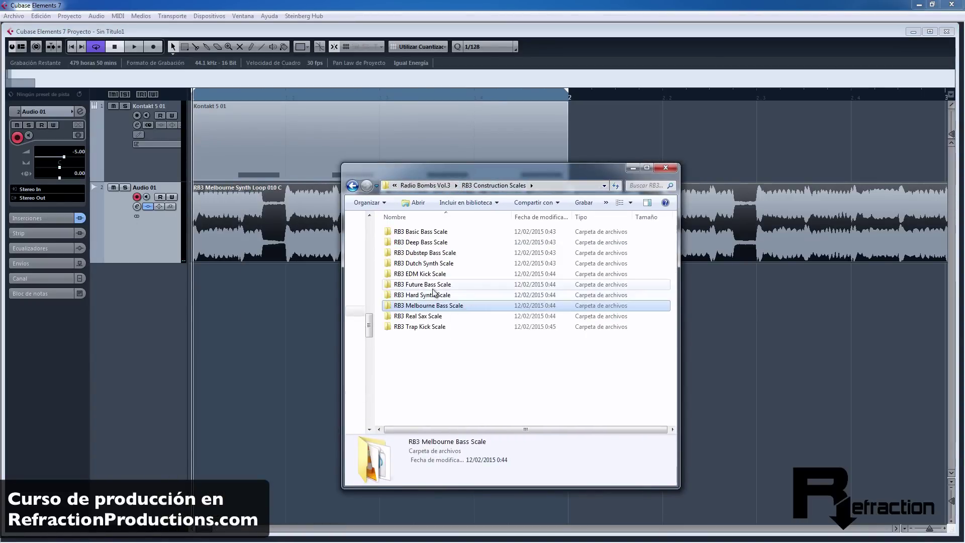
left_click(425, 186)
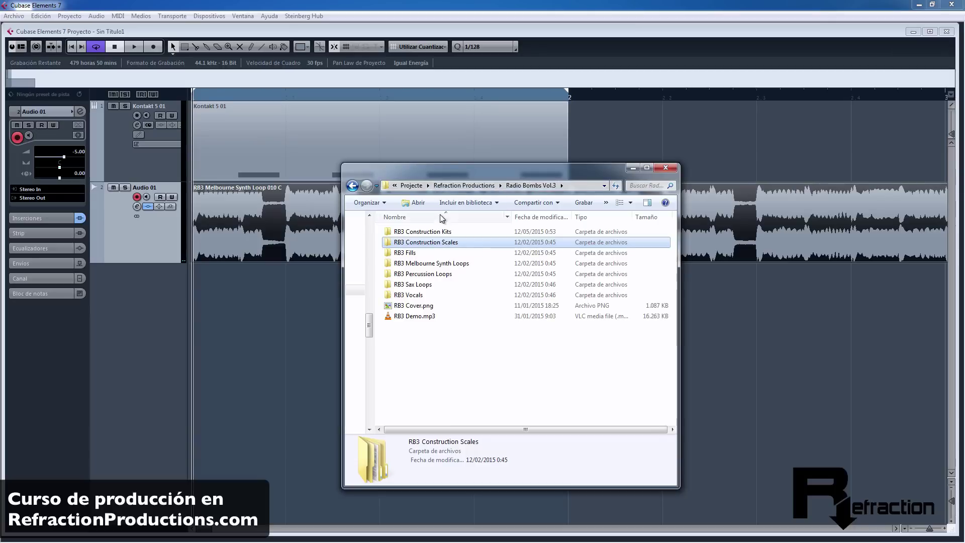
double_click(431, 232)
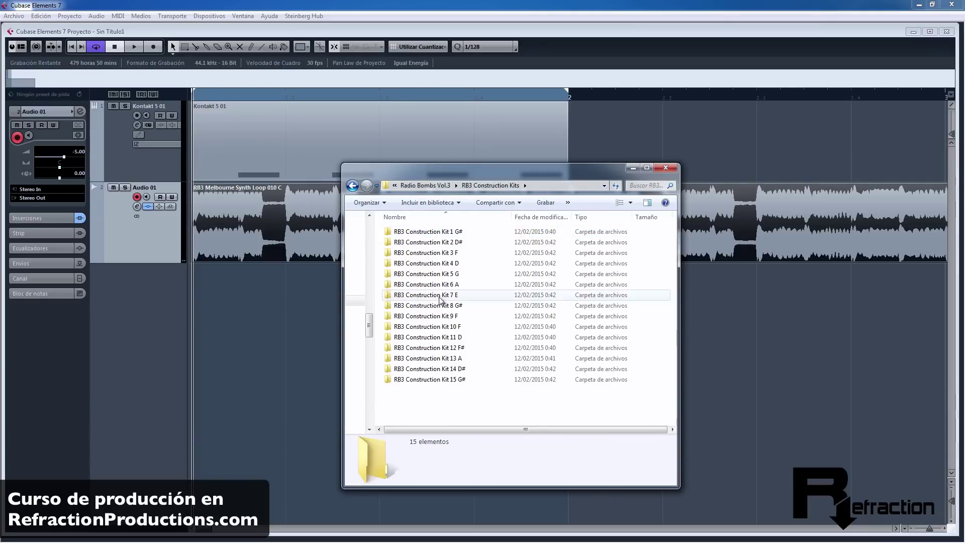
double_click(432, 307)
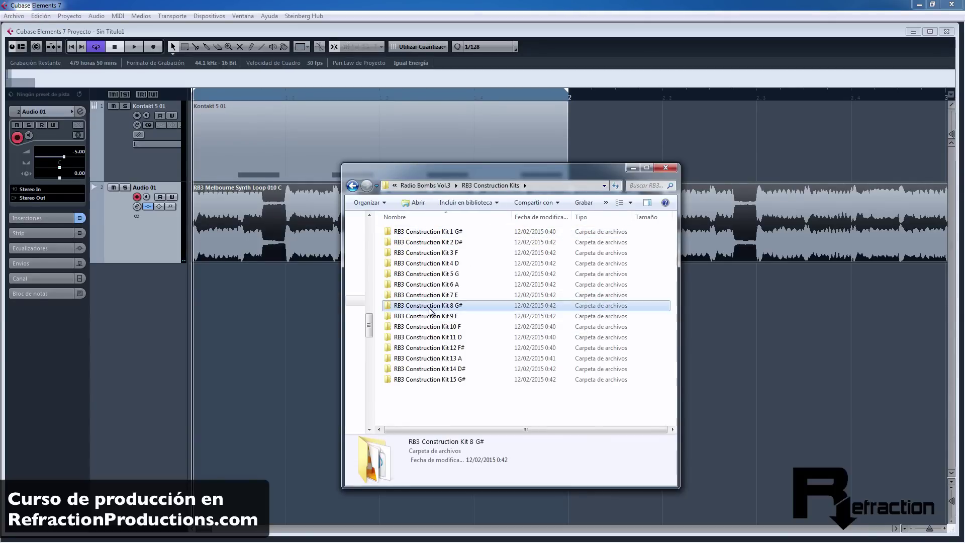
left_click_drag(455, 216, 593, 230)
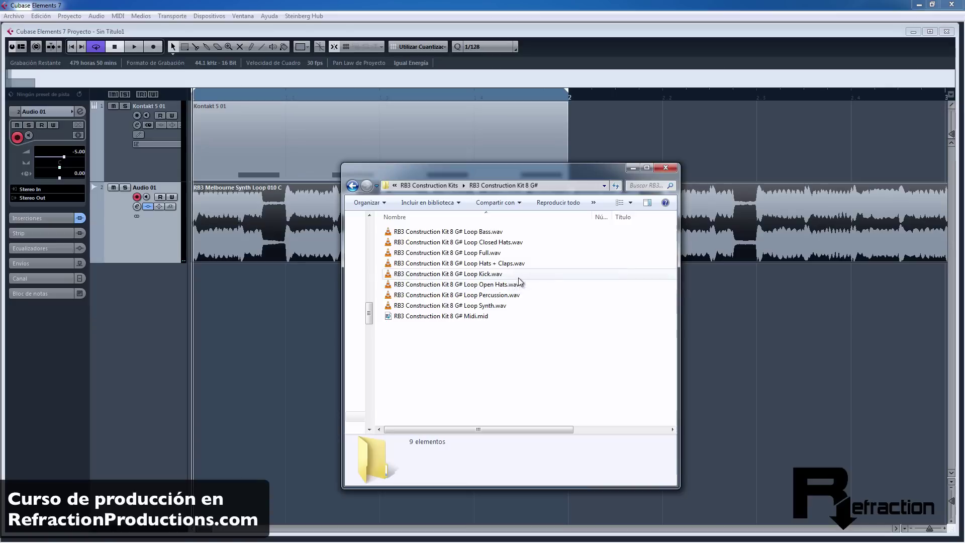
Step: Import the Closed Hats, Hats + Claps, Kick, Open Hats and Percussion loops onto separate tracks with the default import options
left_click(516, 242)
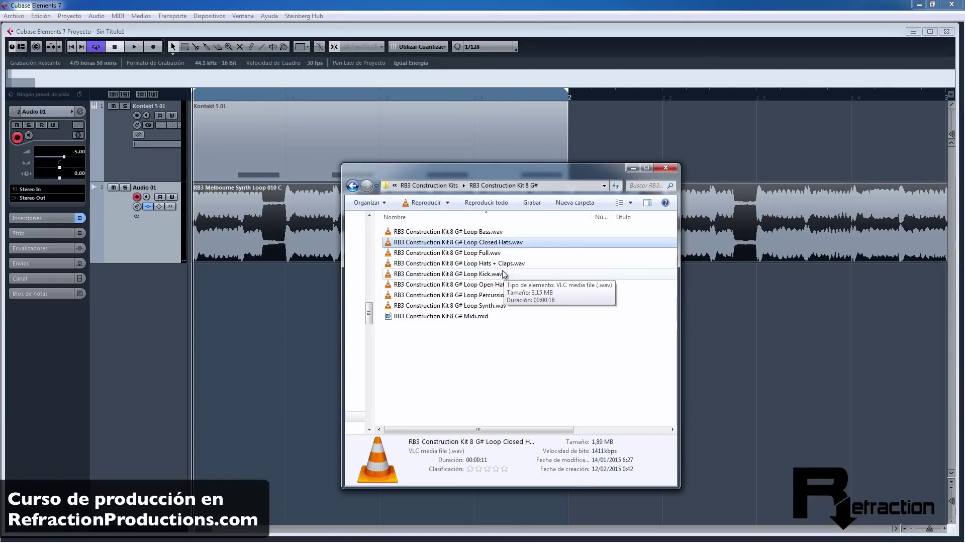
left_click(509, 264, "ctrl")
left_click(499, 285, "ctrl")
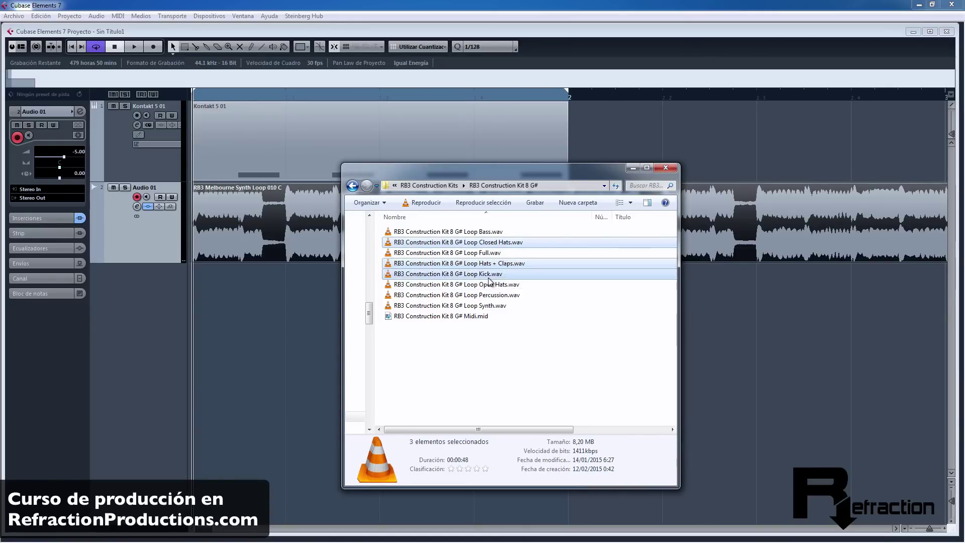
left_click(498, 296, "ctrl")
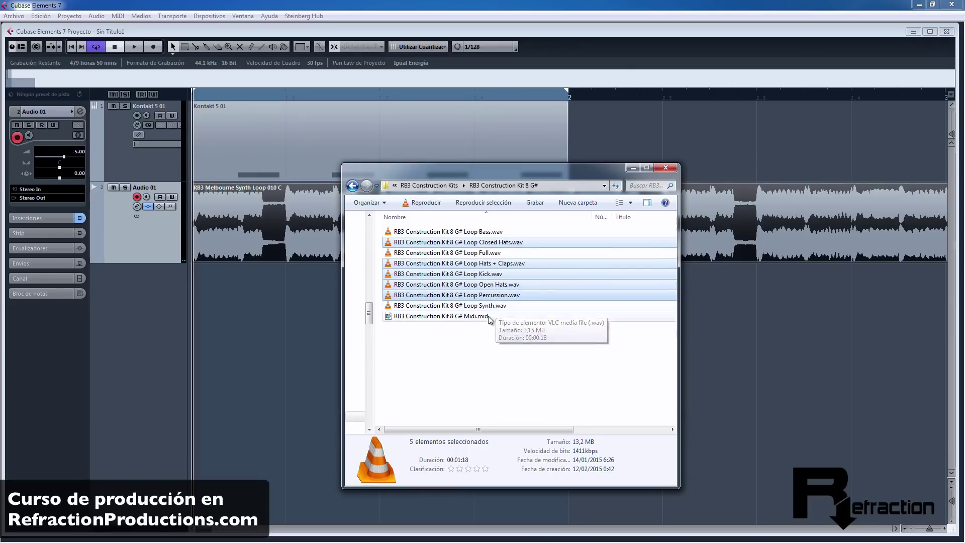
left_click_drag(463, 245, 189, 275)
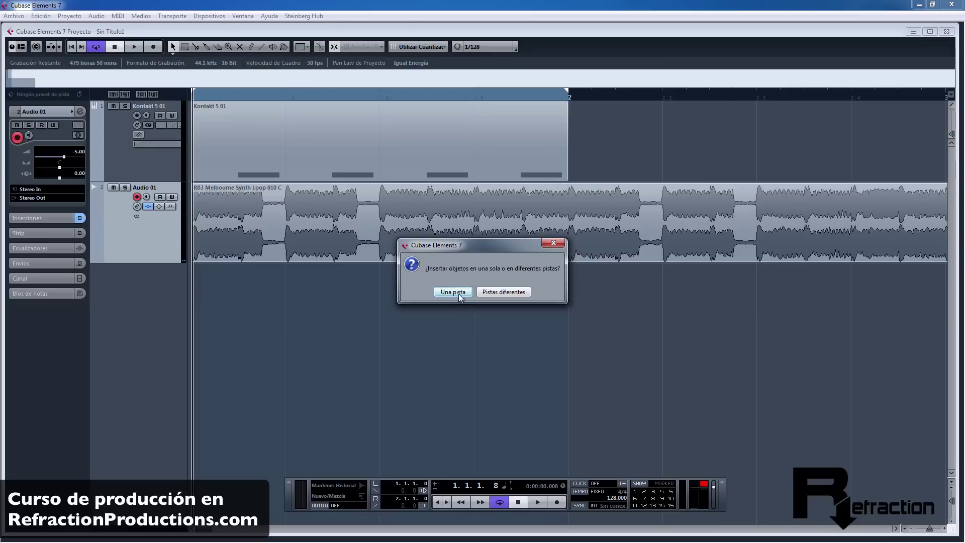
left_click(490, 294)
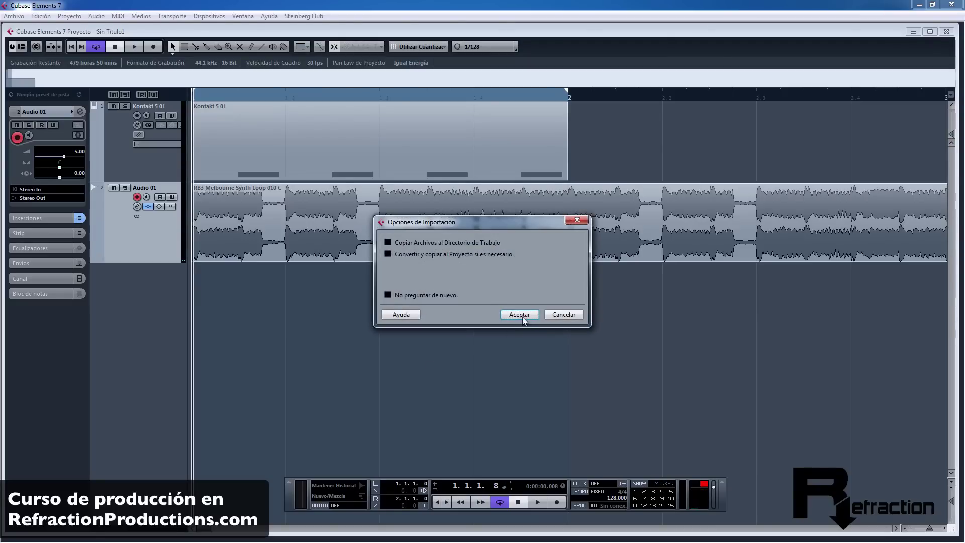
left_click(520, 314)
Step: Extend the cycle range so it runs from bar 1 to bar 9
scroll(362, 307, "down", 3)
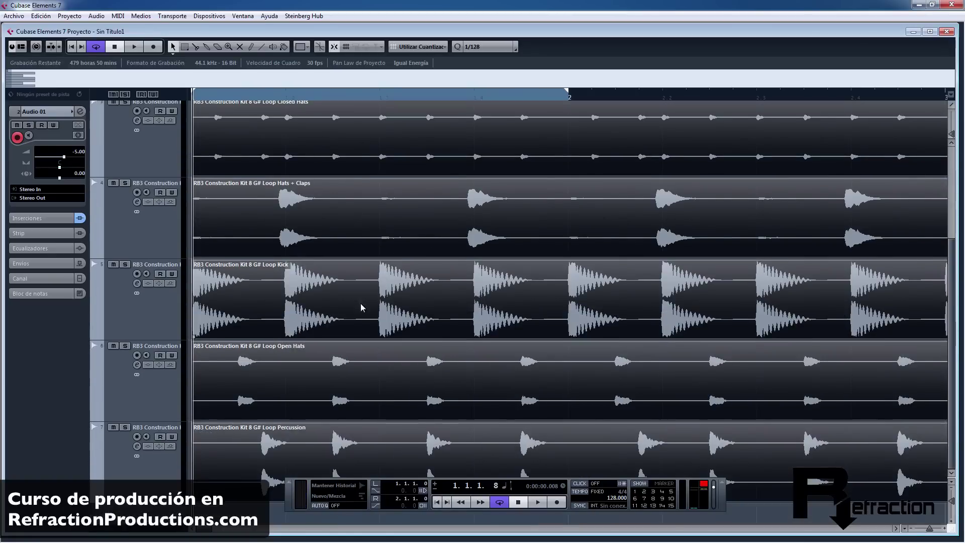
scroll(349, 250, "up", 3)
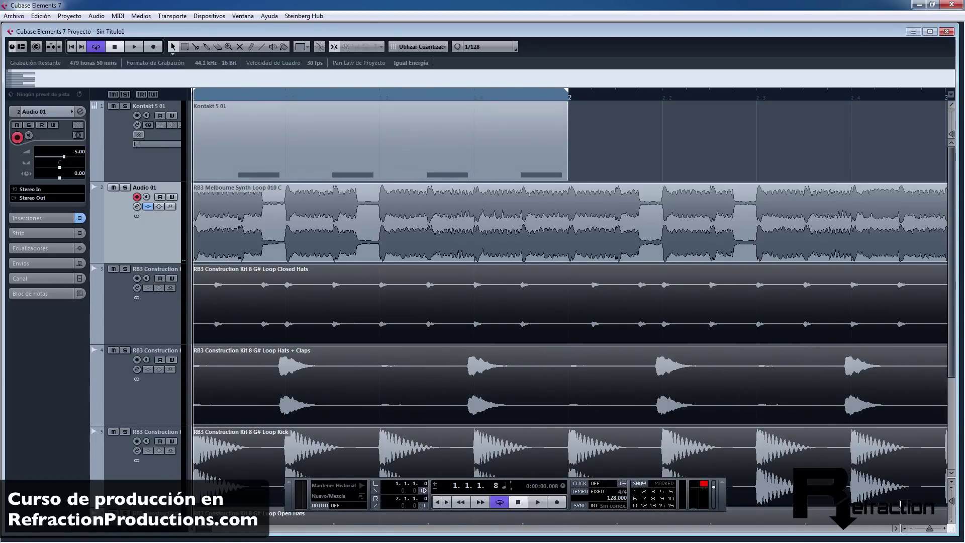
left_click_drag(951, 505, 950, 502)
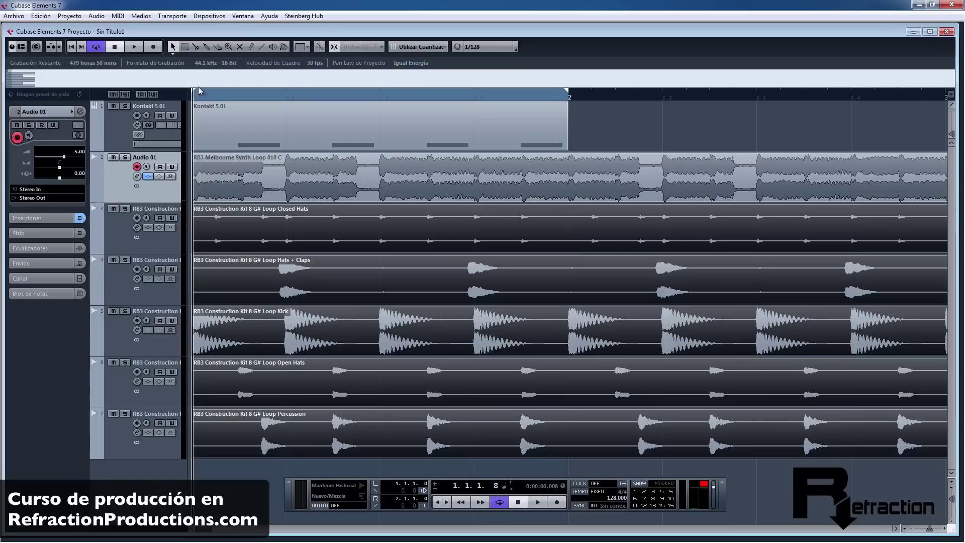
left_click_drag(200, 91, 113, 46)
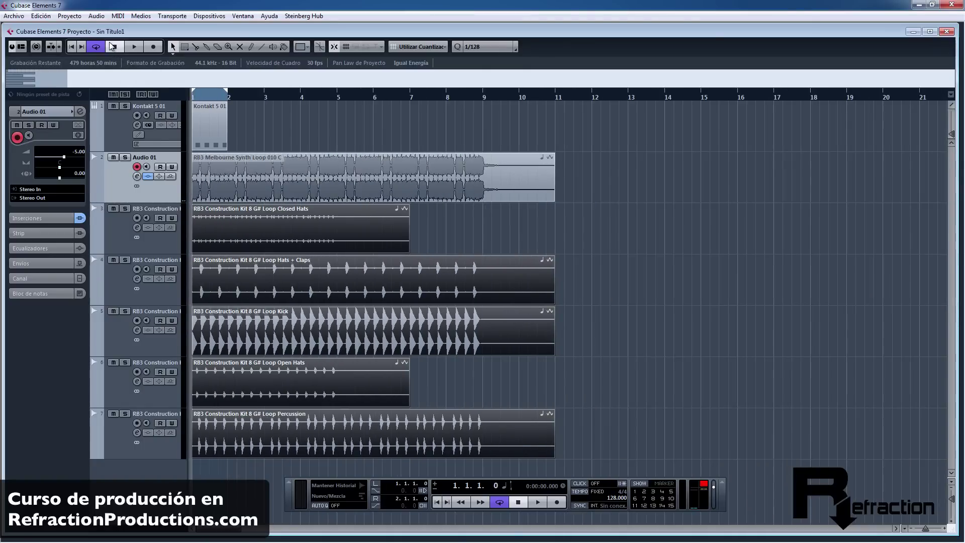
left_click_drag(217, 102, 485, 124)
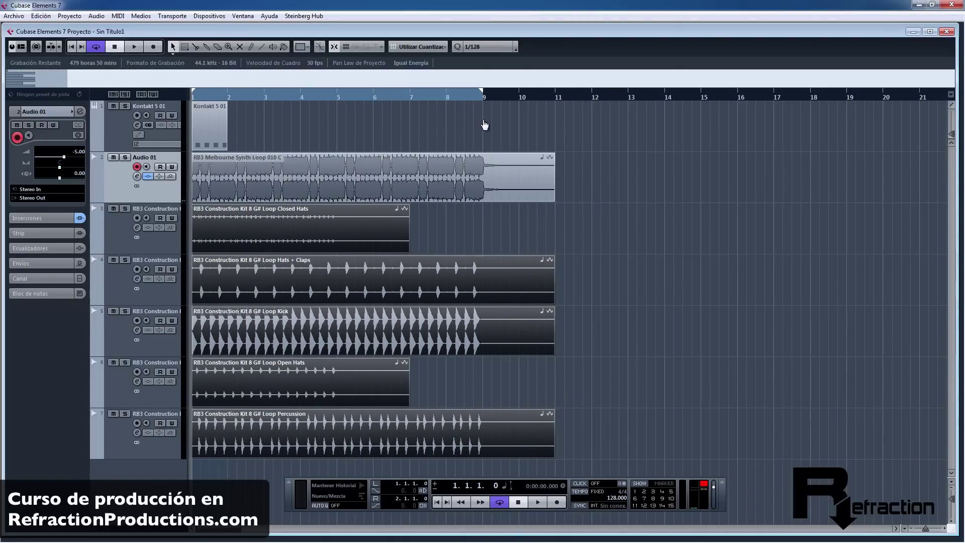
Step: Set the quantize value to 1/1 and duplicate the Kontakt 5 01 bass part until it fills the track up to bar 9
left_click(488, 47)
left_click(485, 60)
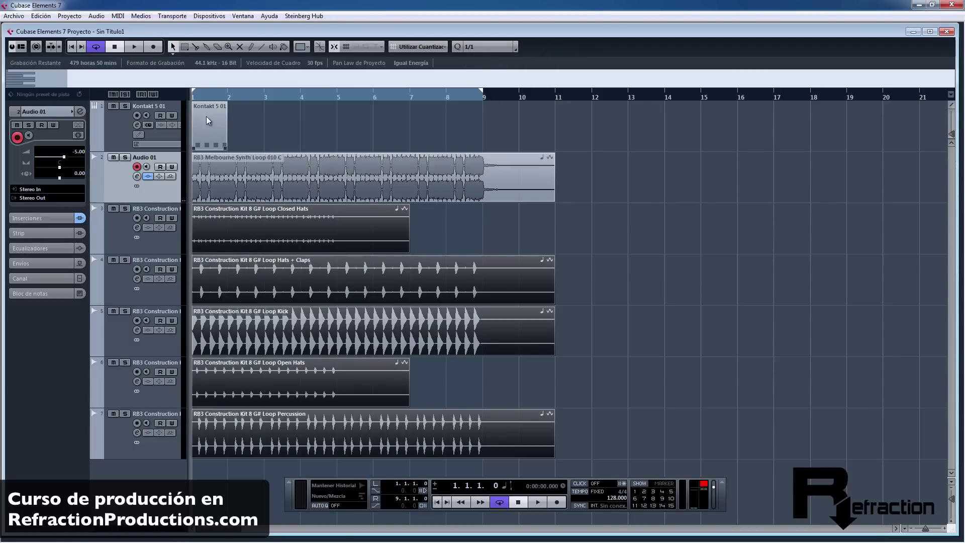
left_click(218, 130)
key("ctrl+d")
key("ctrl+d")
key("ctrl+d")
key("ctrl+d")
key("ctrl+d")
key("ctrl+d")
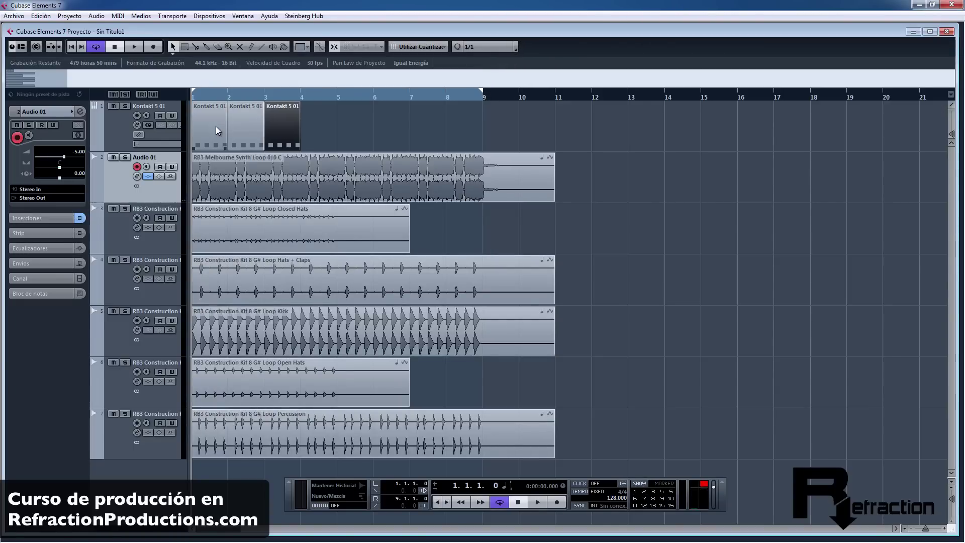
key("ctrl+d")
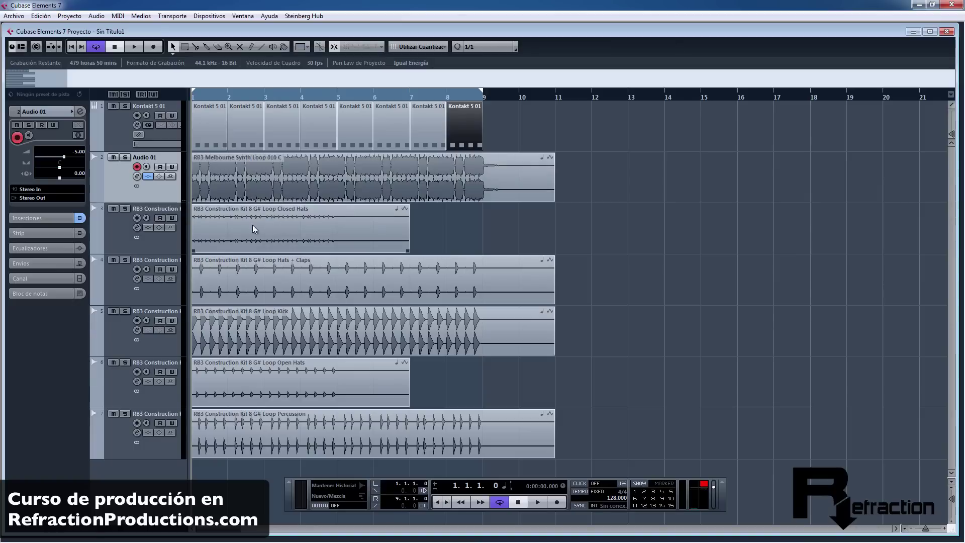
Step: Move the Closed Hats and Open Hats loops to start at bar 5 and play the arrangement briefly
left_click(481, 237)
left_click_drag(252, 236, 397, 236)
left_click_drag(309, 382, 455, 382)
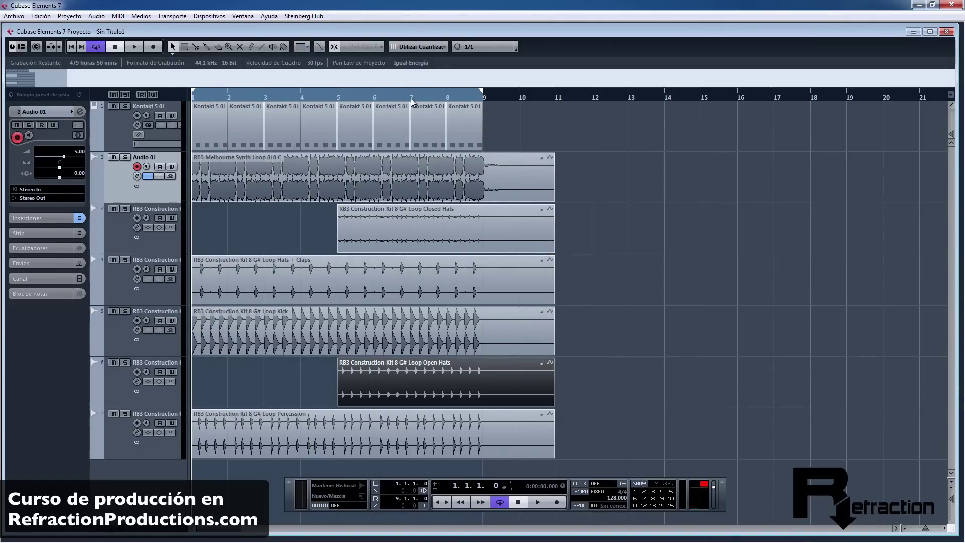
key("space")
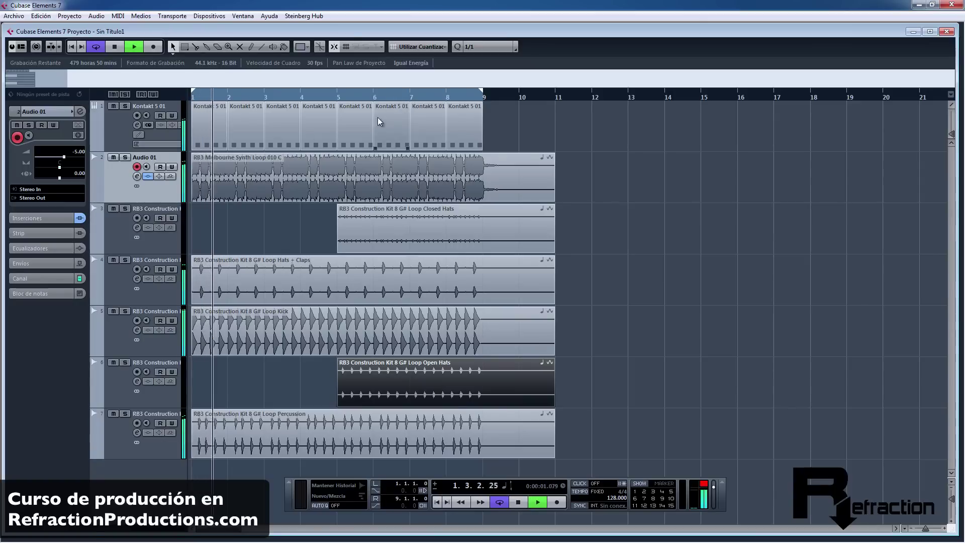
key("space")
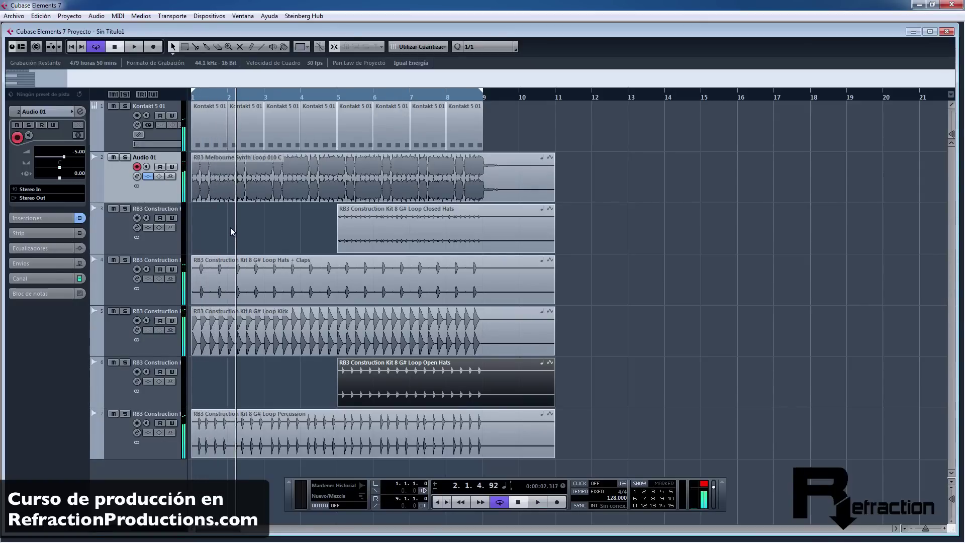
Step: Set the faders of the five RB3 Construction Kit channels to -5 dB each in the MixConsole and close it
key("F3")
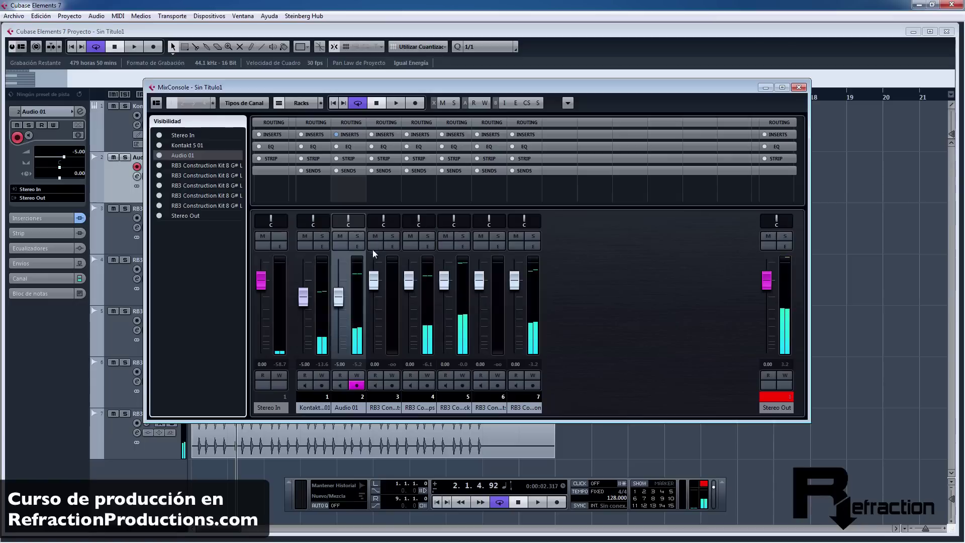
left_click(379, 366)
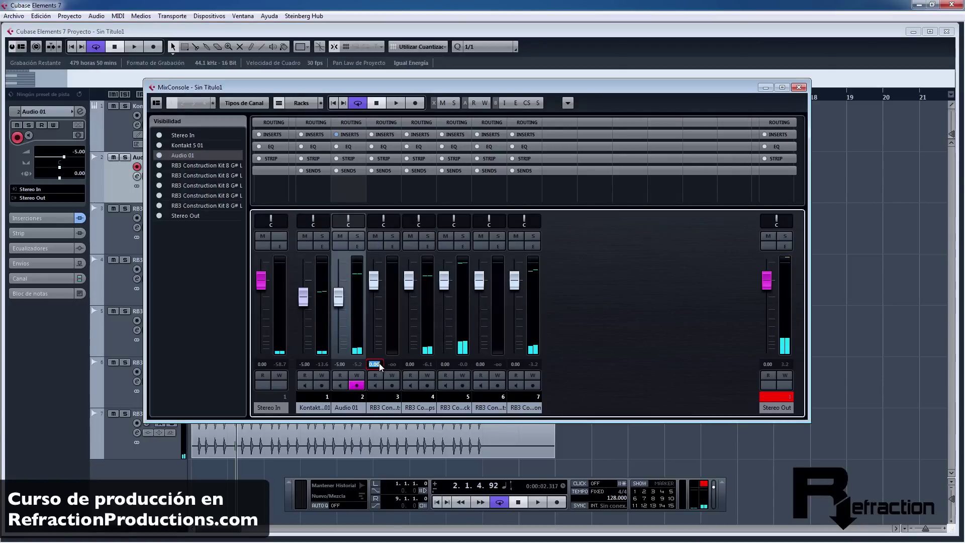
type("-5")
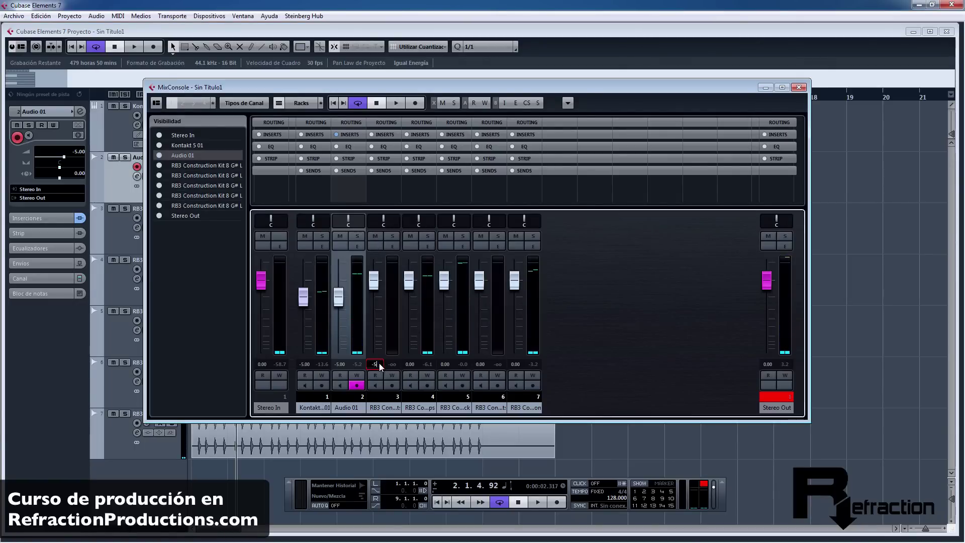
key("Return")
left_click(410, 364)
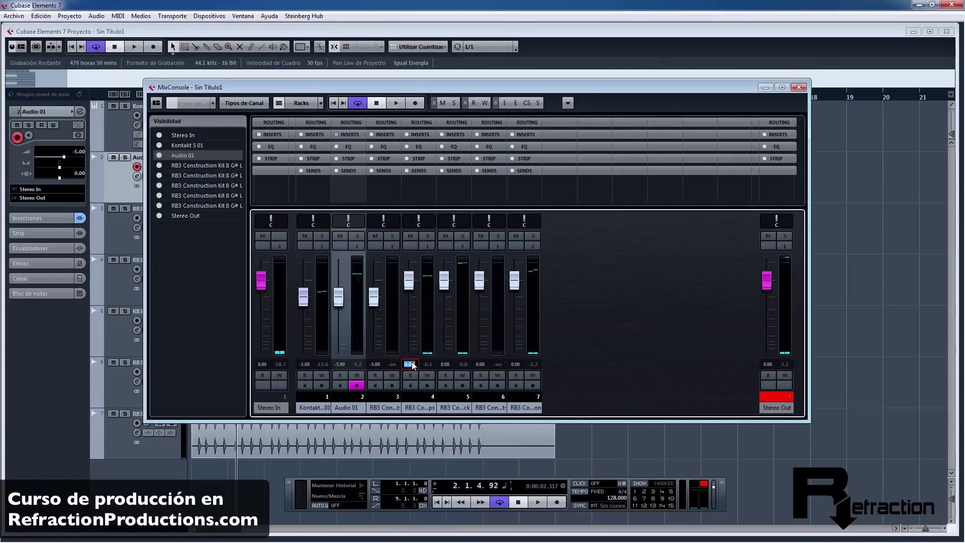
type("-5")
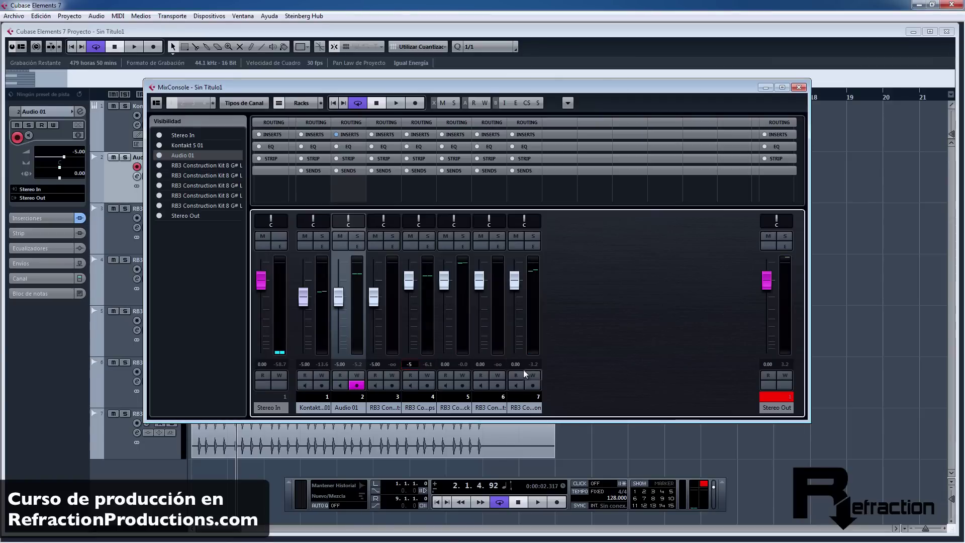
key("Return")
left_click(446, 365)
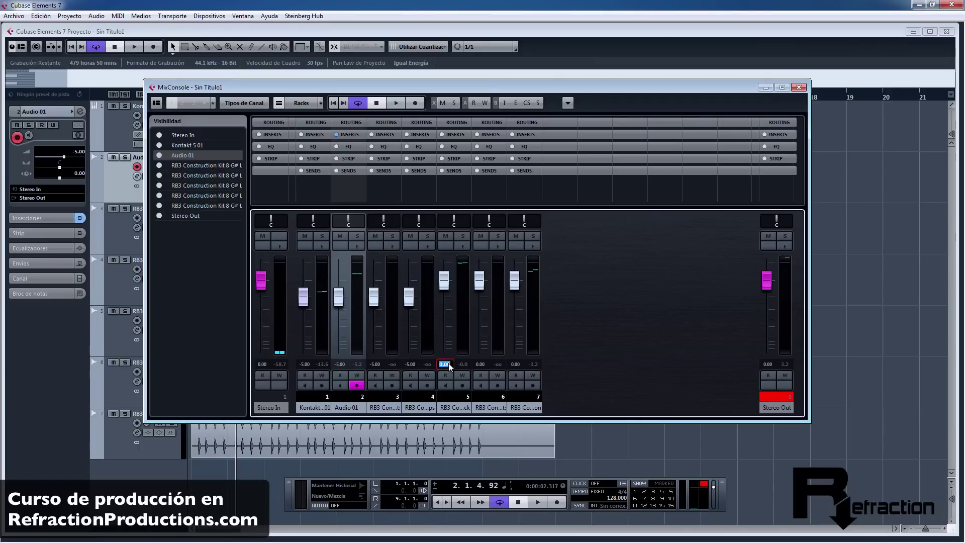
type("-5")
key("Return")
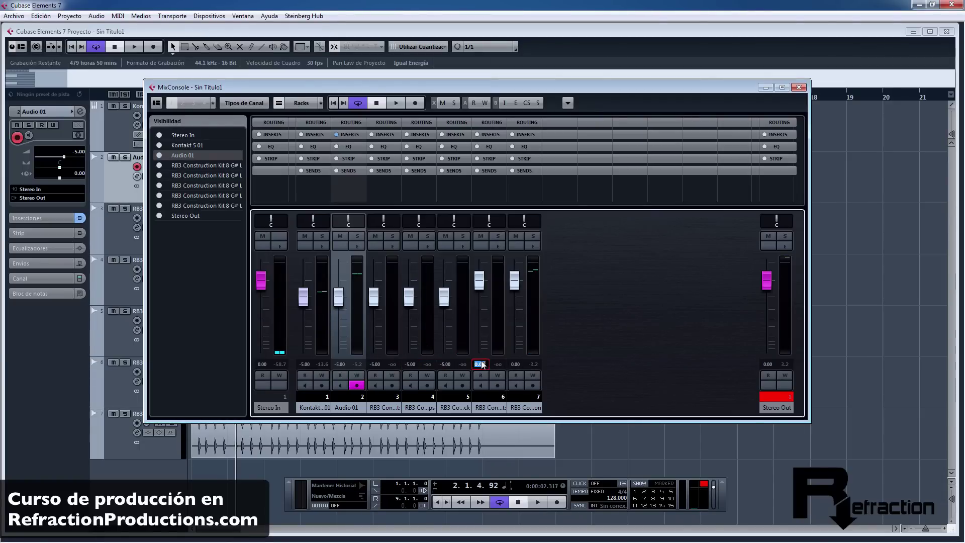
left_click(481, 364)
type("-5")
key("Return")
left_click(516, 364)
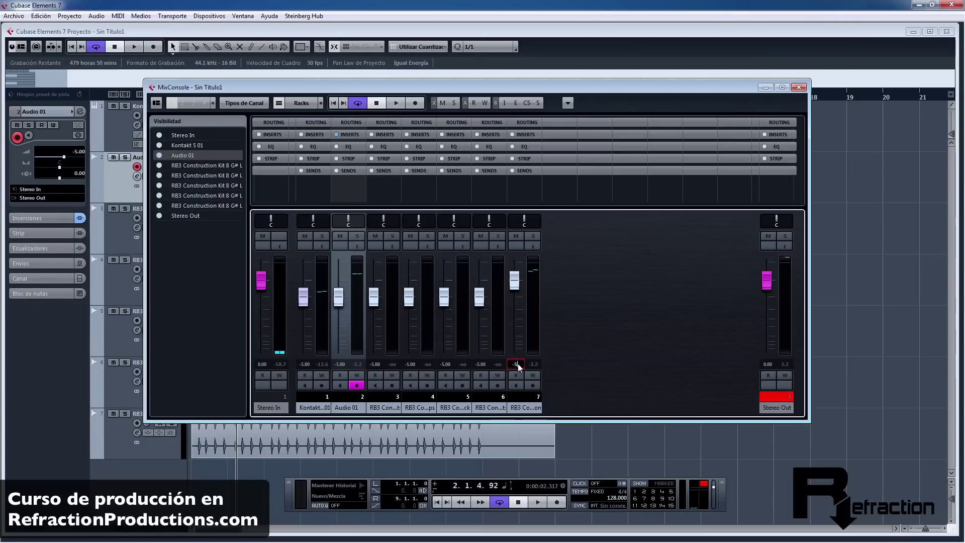
key("Return")
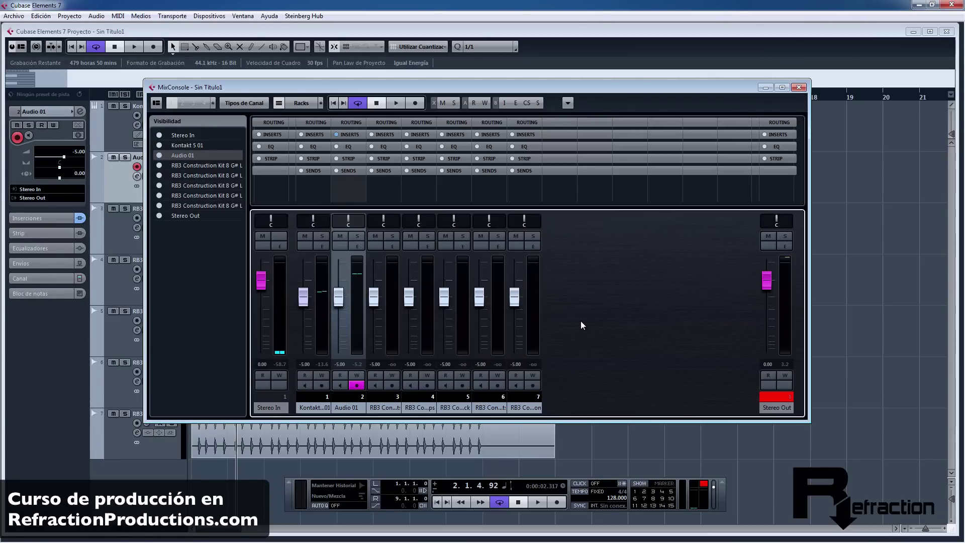
left_click(799, 87)
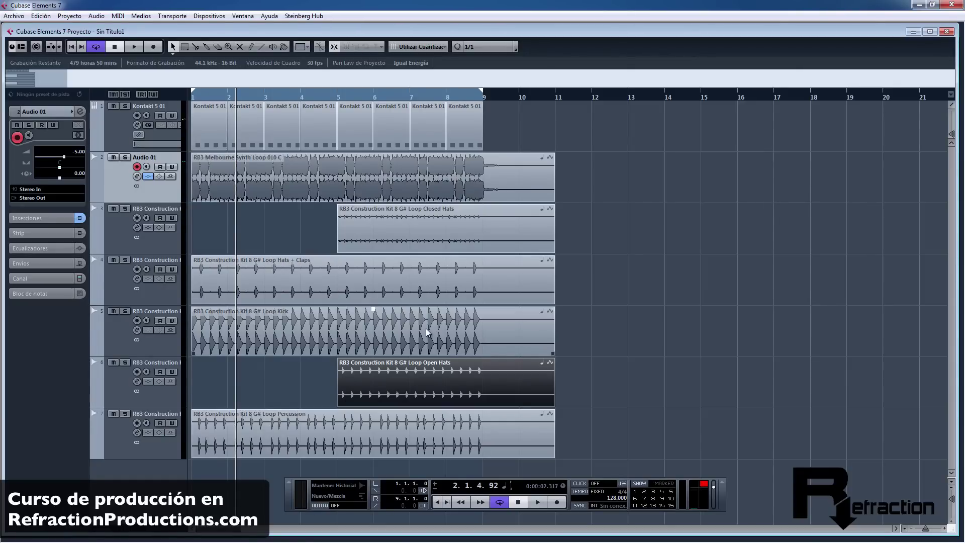
Step: Play the arrangement briefly from the start and shorten the RB3 Melbourne Synth Loop 010 C event so it ends at bar 5
key("Home")
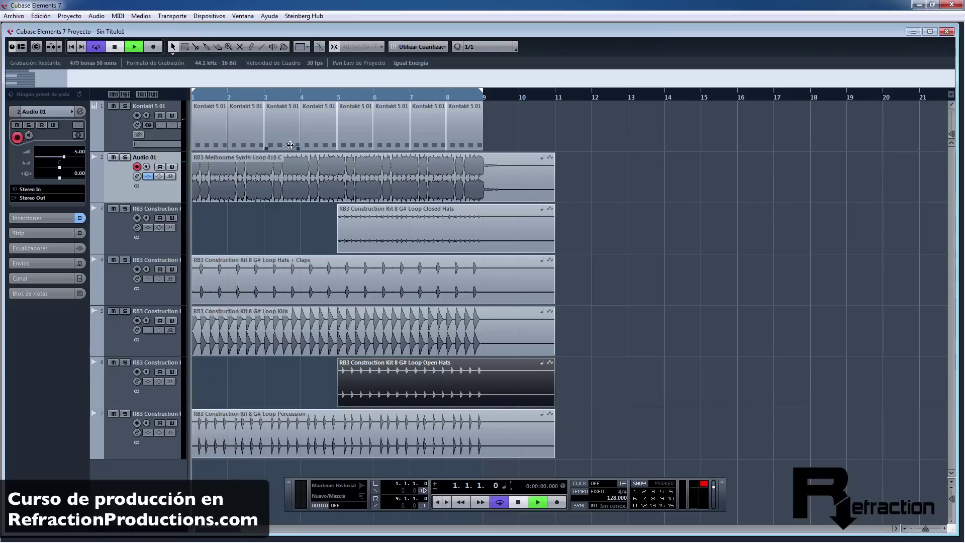
key("space")
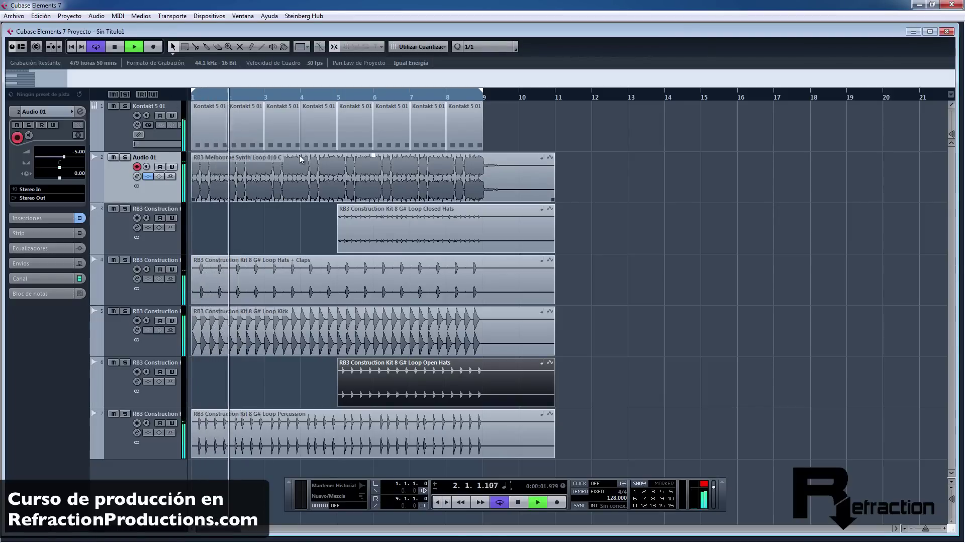
key("space")
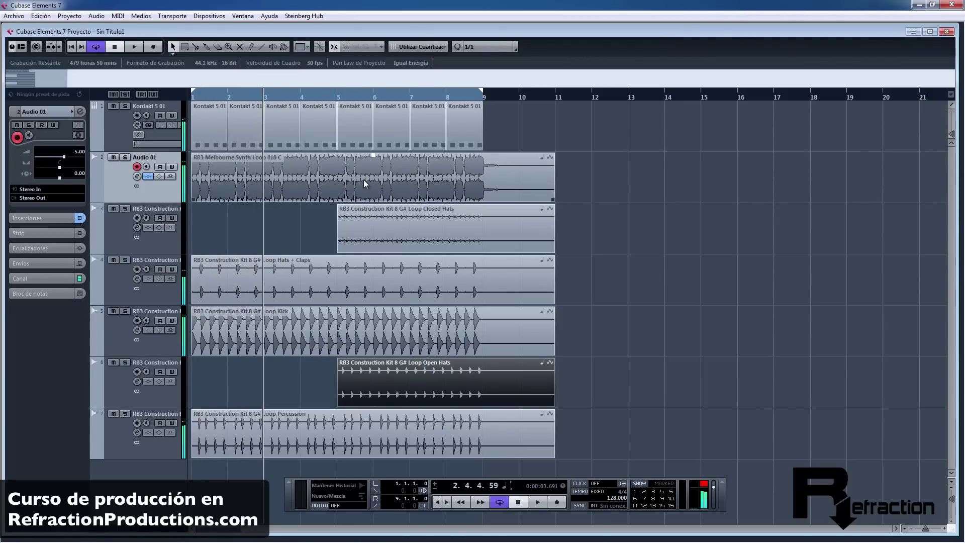
left_click(312, 179)
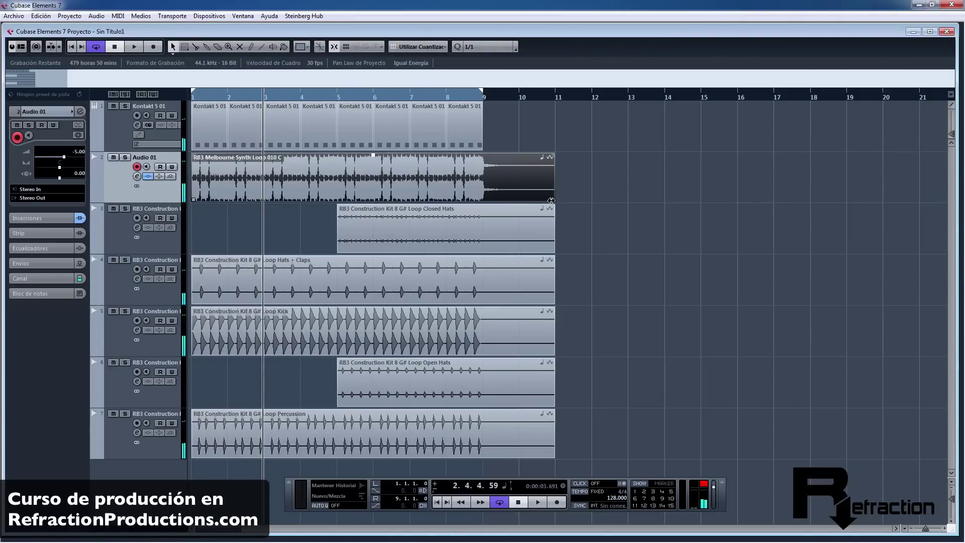
left_click_drag(552, 200, 337, 201)
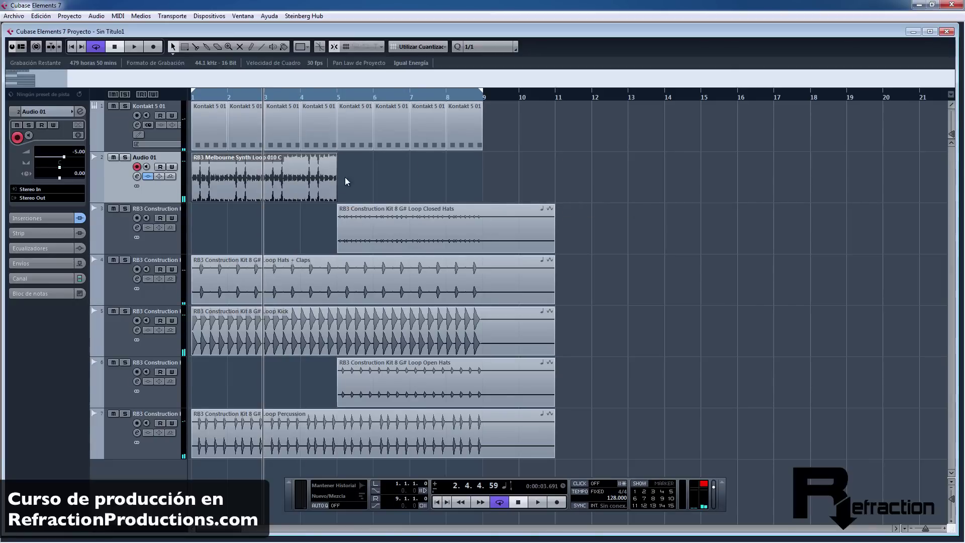
Step: Audition the neighbouring Melbourne synth loops and import RB3 Melbourne Synth Loop 011 C.wav onto the Audio 01 track at bar 5
left_click(340, 96)
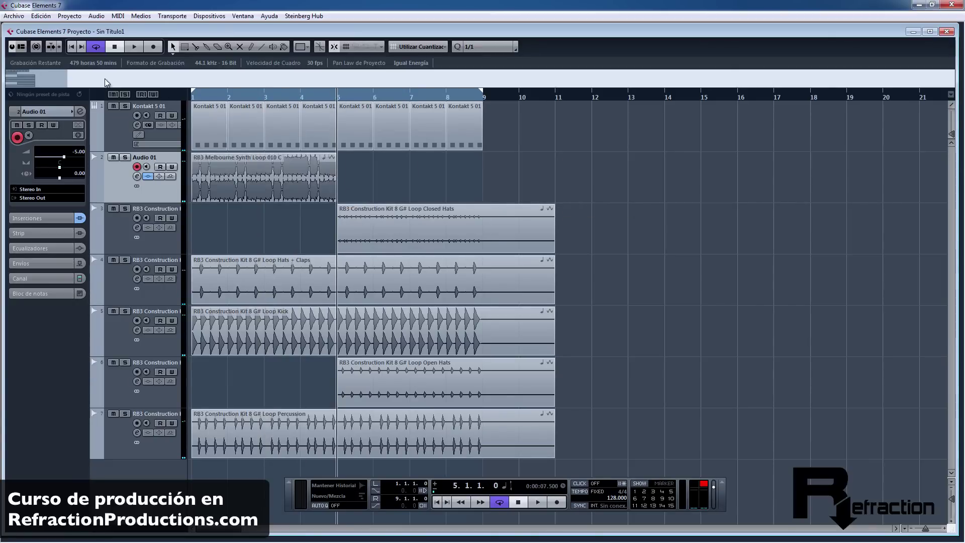
left_click(14, 16)
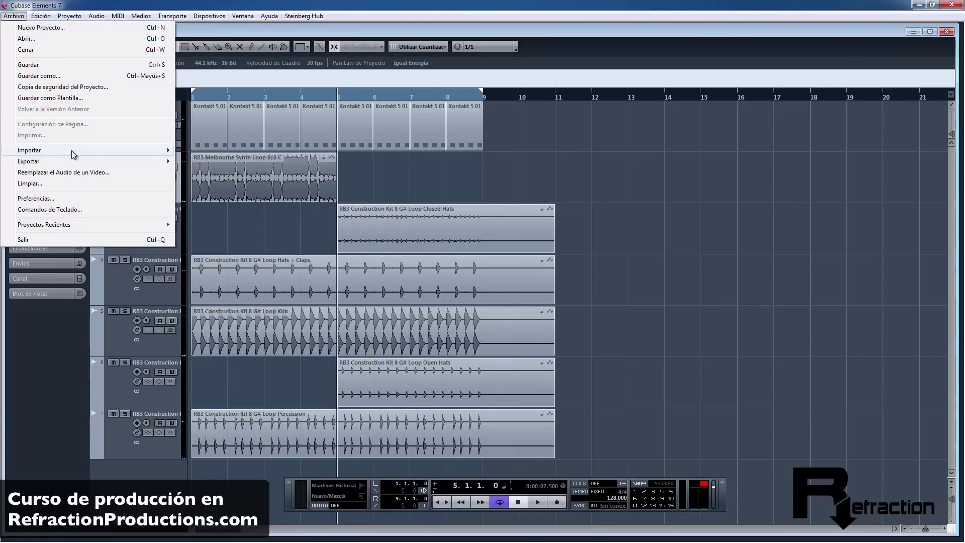
mouse_move(74, 154)
left_click(204, 150)
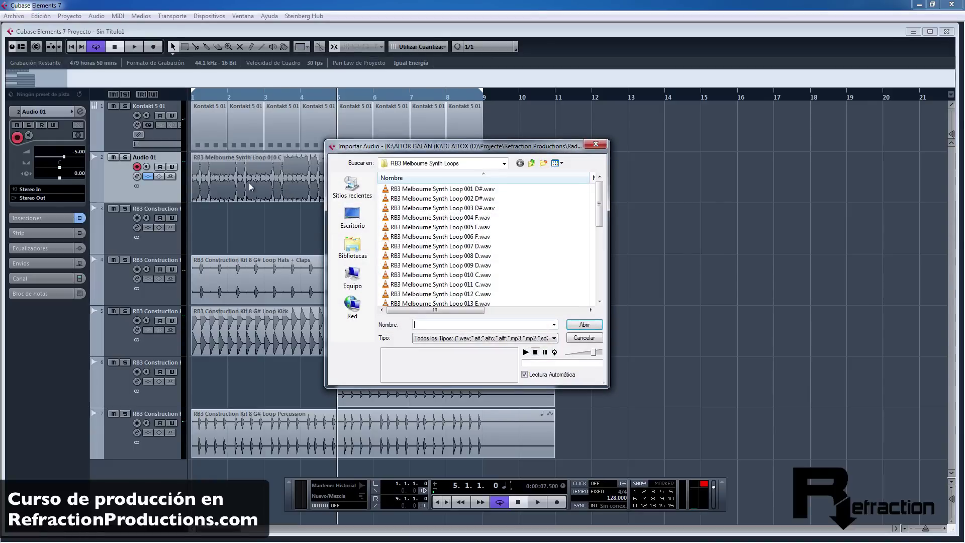
left_click(444, 256)
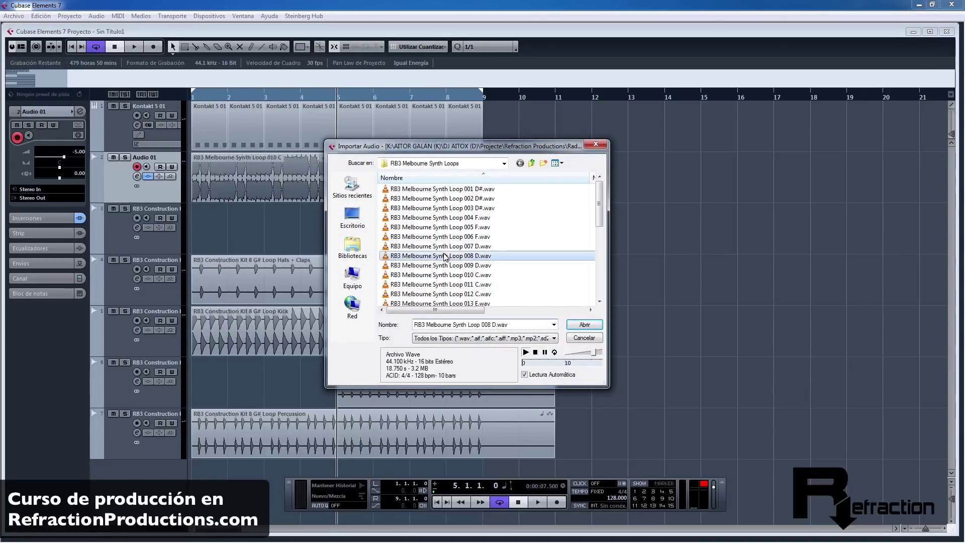
left_click(443, 274)
left_click(470, 284)
left_click(476, 294)
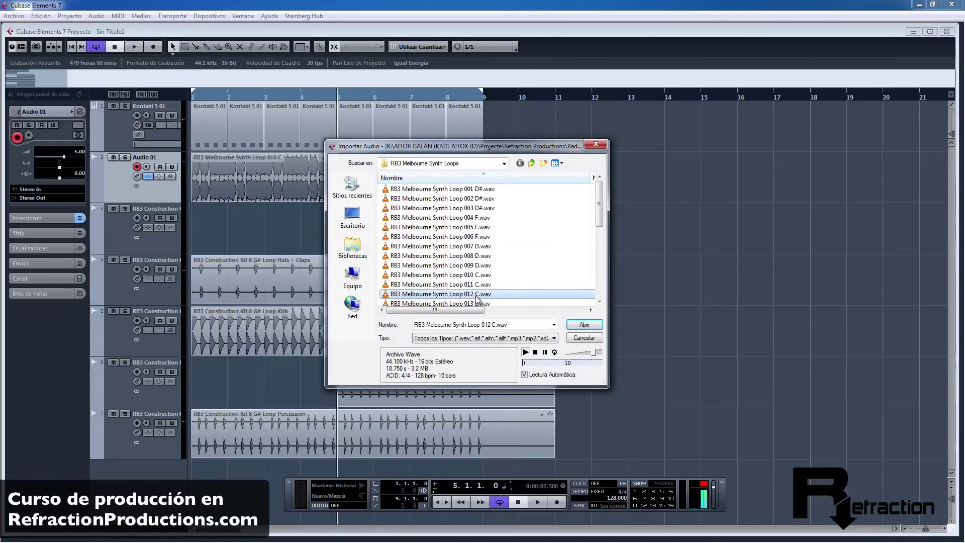
left_click(476, 284)
left_click(582, 325)
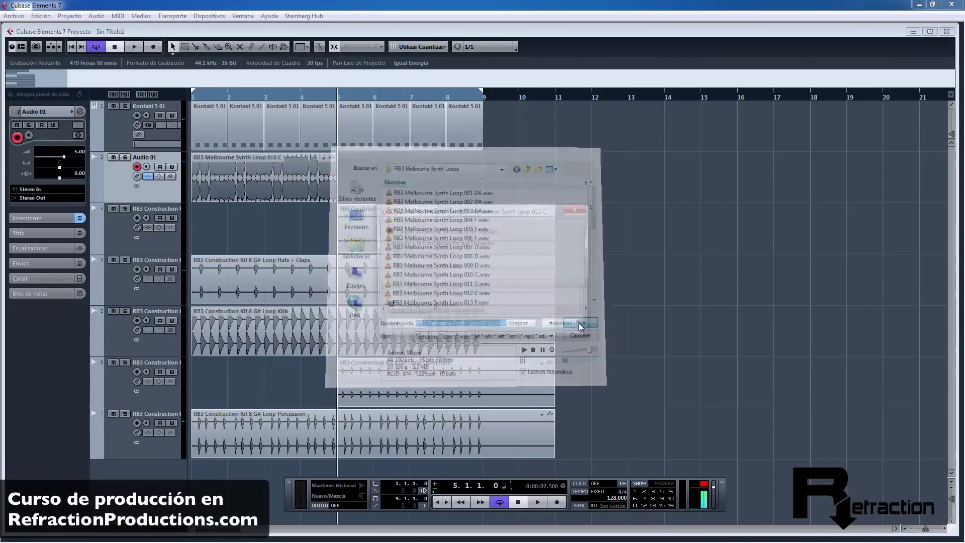
left_click(516, 326)
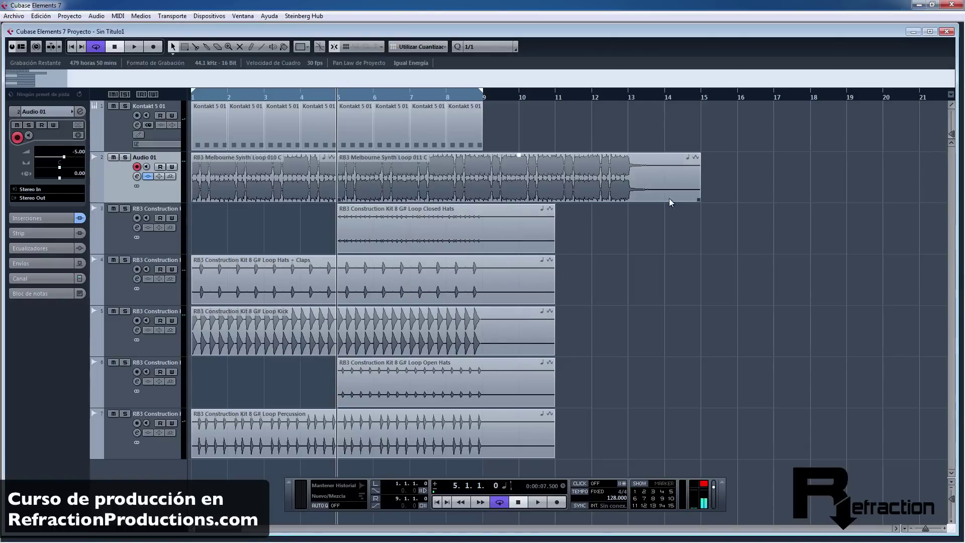
Step: Trim four bars off the start of the Melbourne Synth Loop 011 C event and move it to start at bar 5
mouse_move(699, 199)
left_mouse_down()
mouse_move(481, 200)
mouse_move(701, 200)
left_mouse_up()
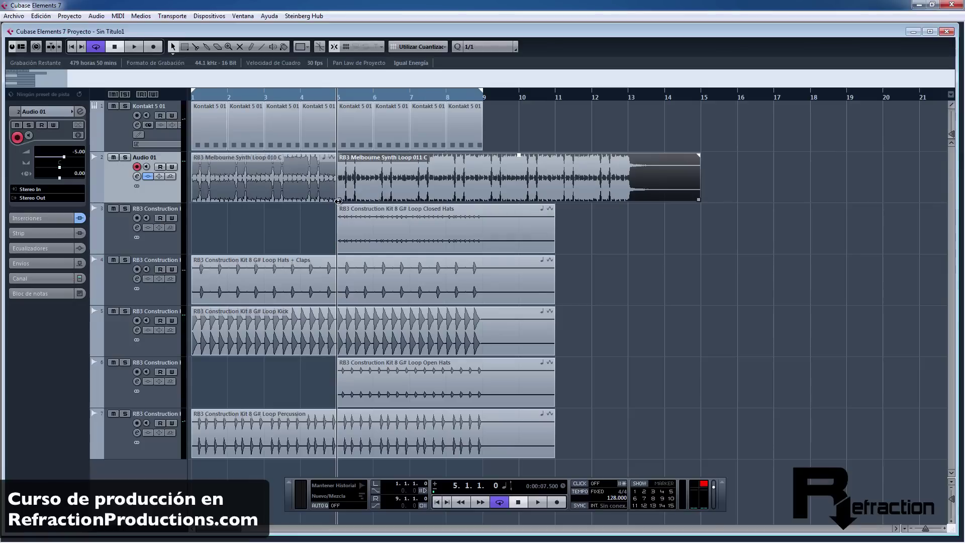
left_click_drag(338, 201, 352, 183)
left_click(387, 218)
left_click(593, 220)
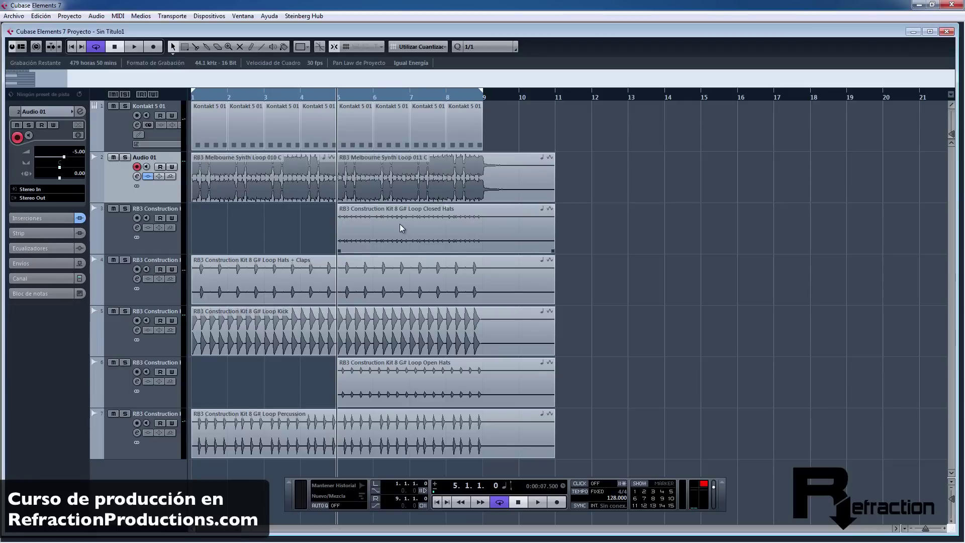
Step: Reset the output clipping indicator and play the arrangement briefly from bar 1
left_click(703, 483)
left_click_drag(210, 95, 193, 95)
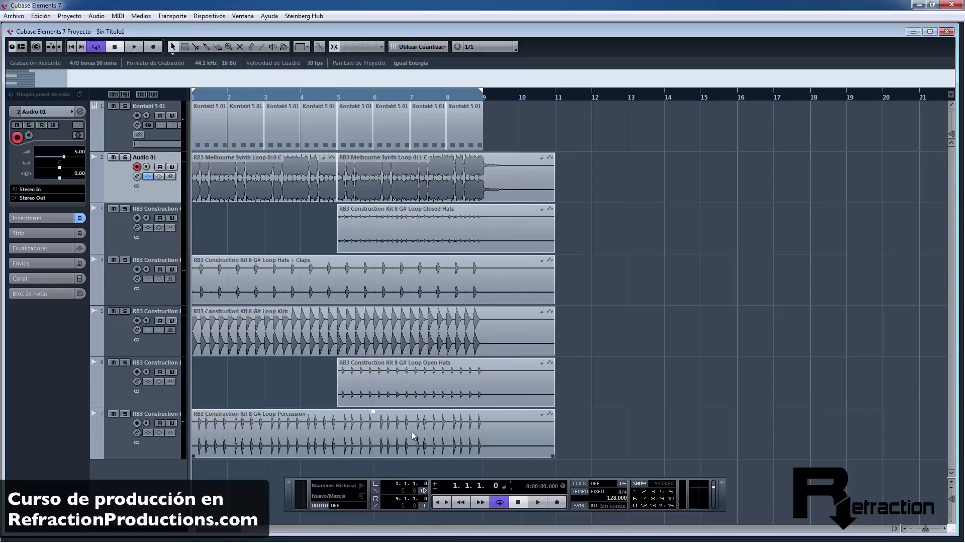
key("space")
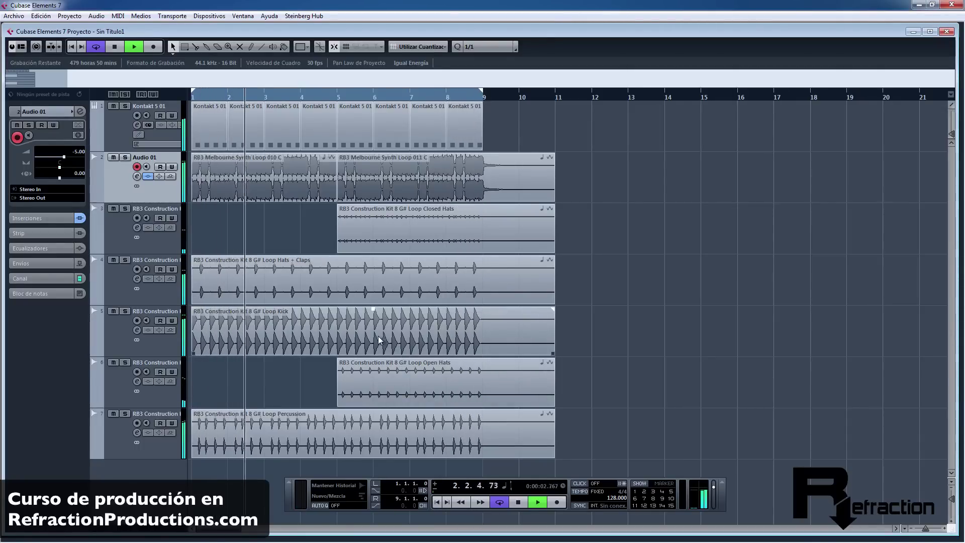
key("space")
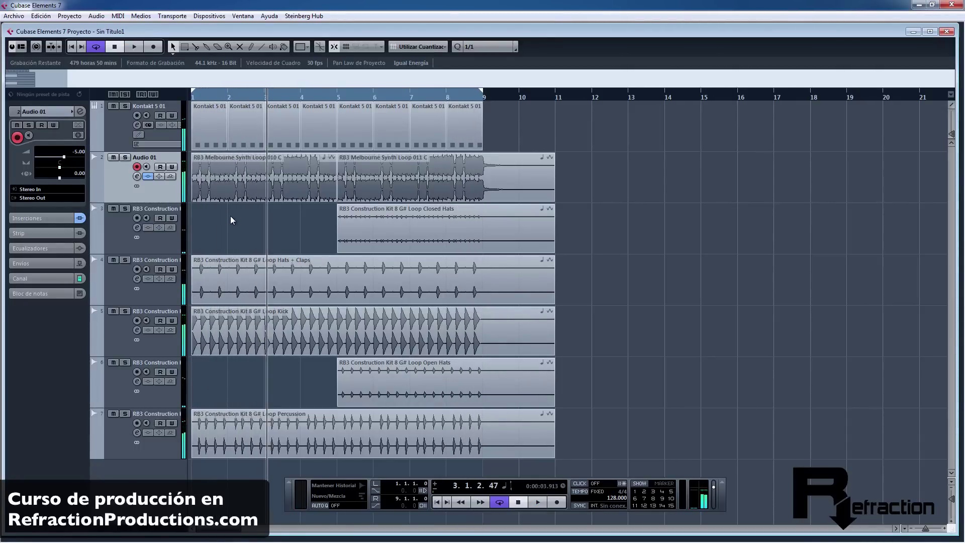
Step: Mute the Percussion loop track and play the arrangement from bar 1 to hear it without the percussion
left_click(193, 95)
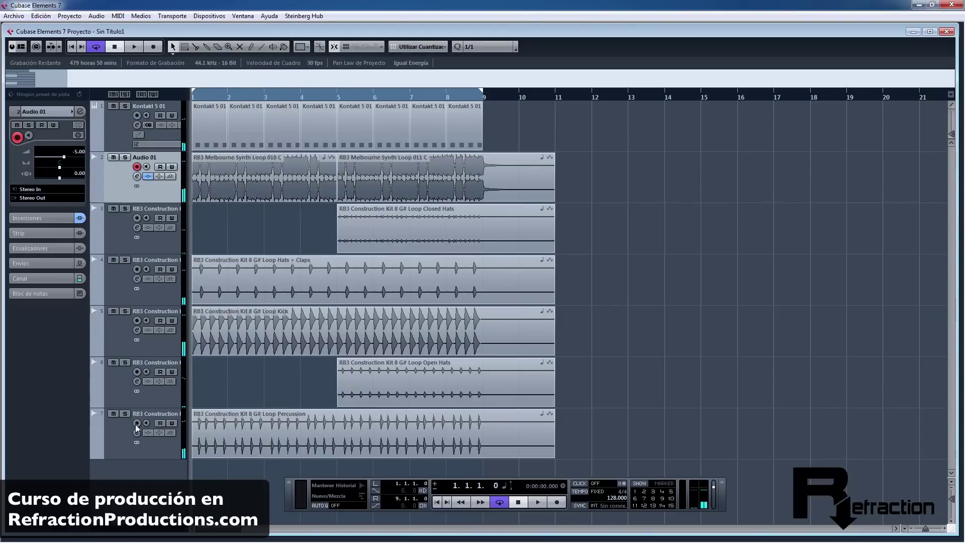
left_click(118, 414)
key("space")
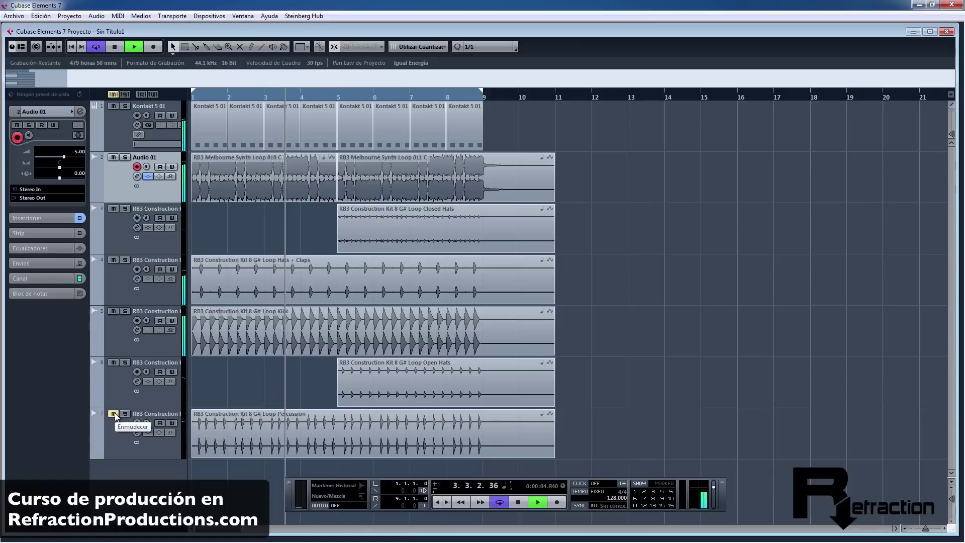
left_click(118, 433)
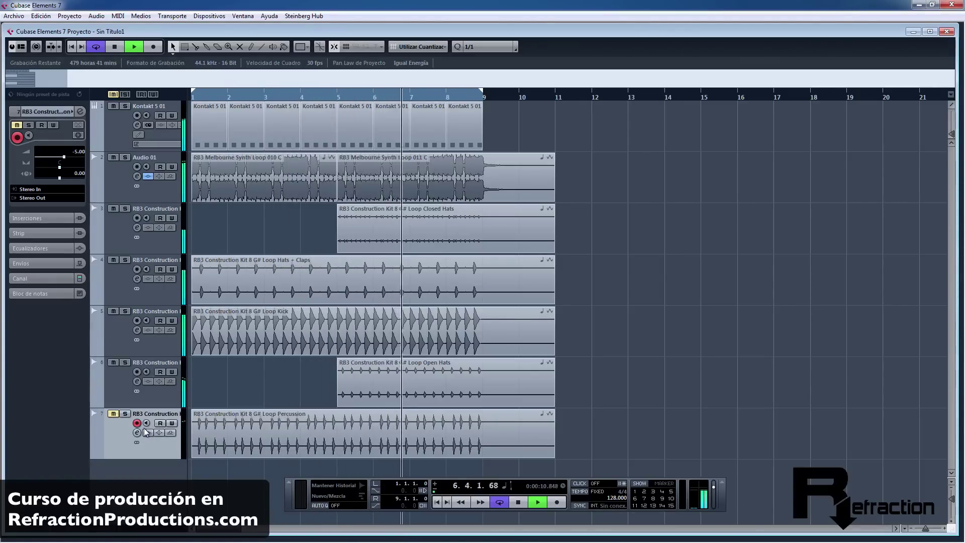
key("space")
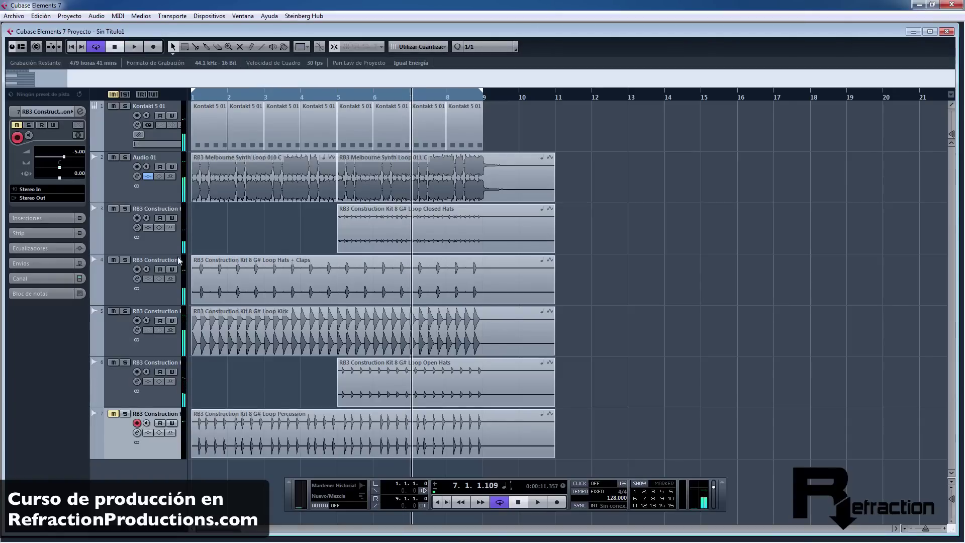
Step: Search the RB3 Construction Kits folder in Windows Explorer for "bre", add Kit 3 F Break Snares on a new track at bar 1 and play from bar 4
key("alt+Tab")
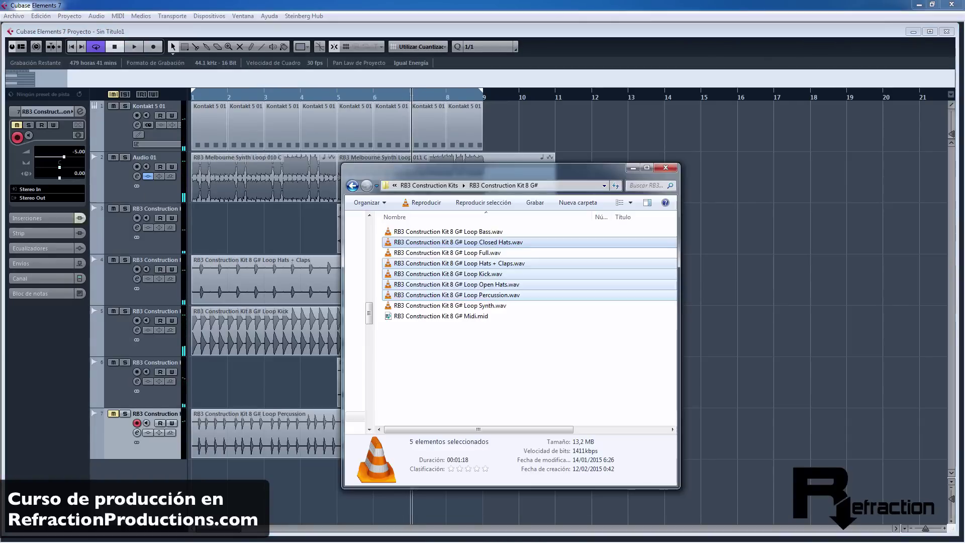
left_click(451, 186)
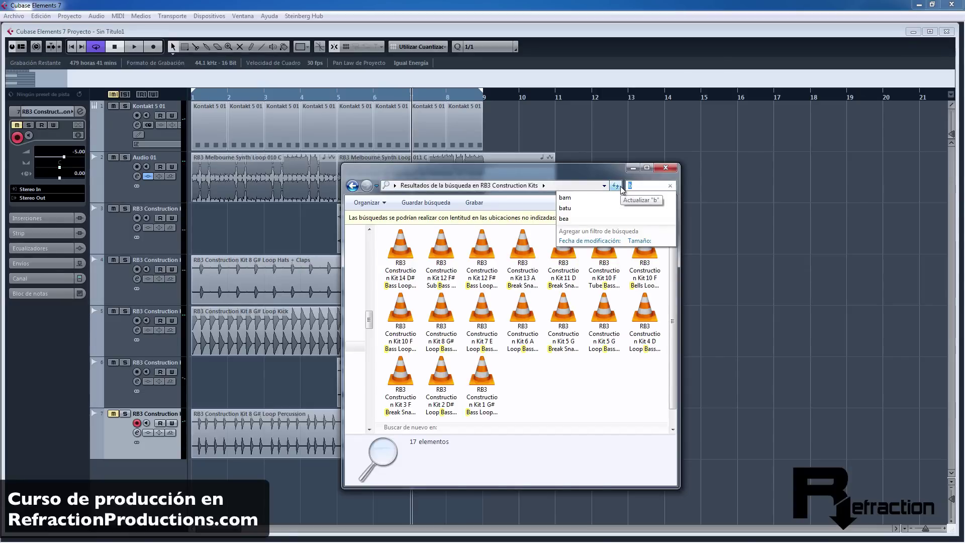
type("bre")
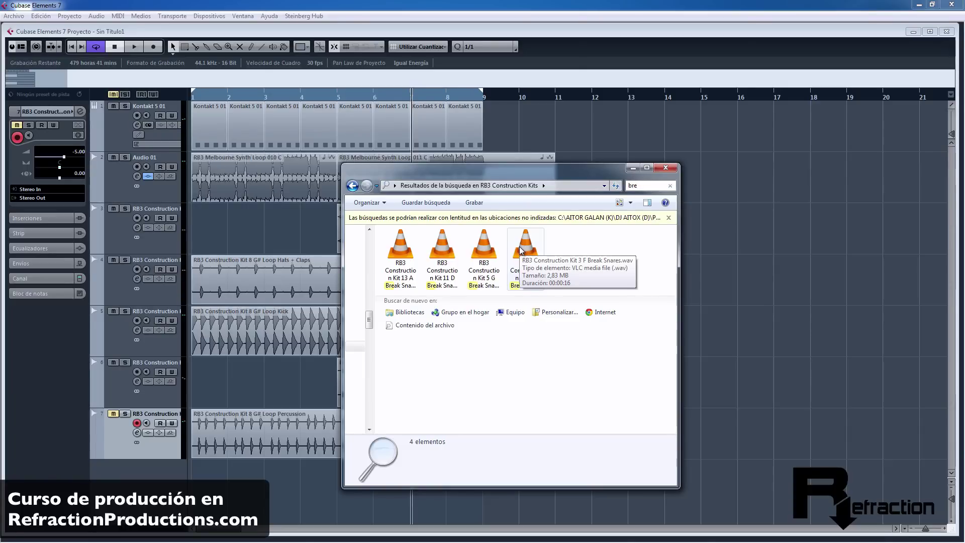
left_click_drag(521, 250, 261, 488)
left_click(519, 326)
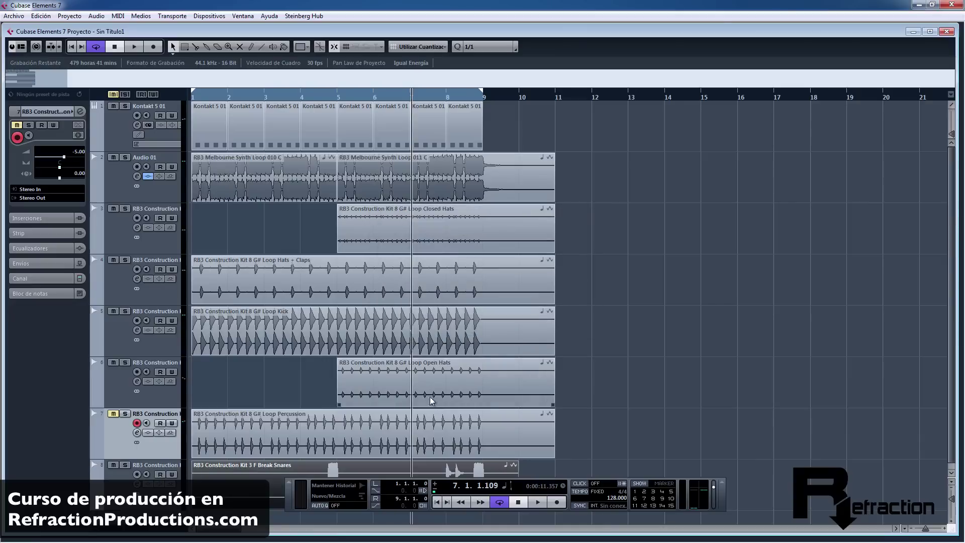
double_click(300, 96)
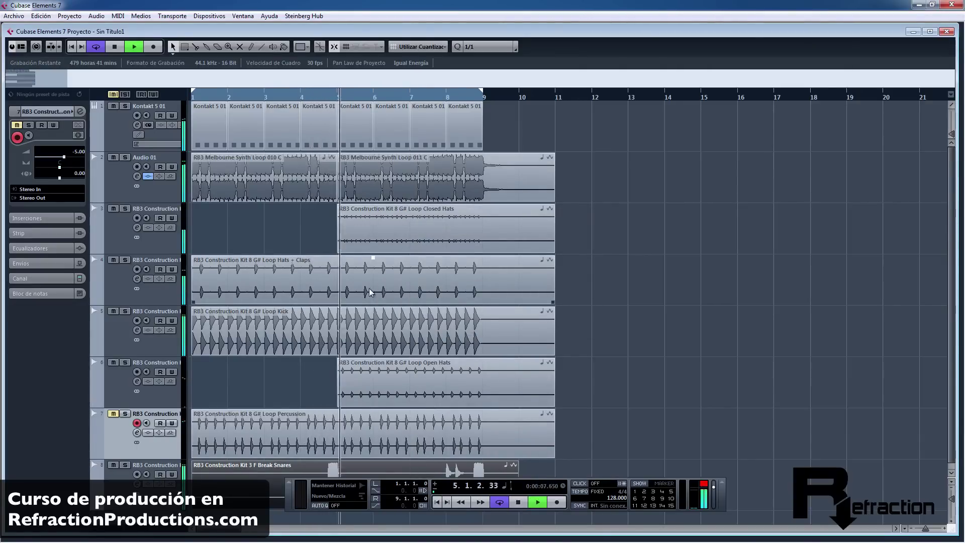
key("space")
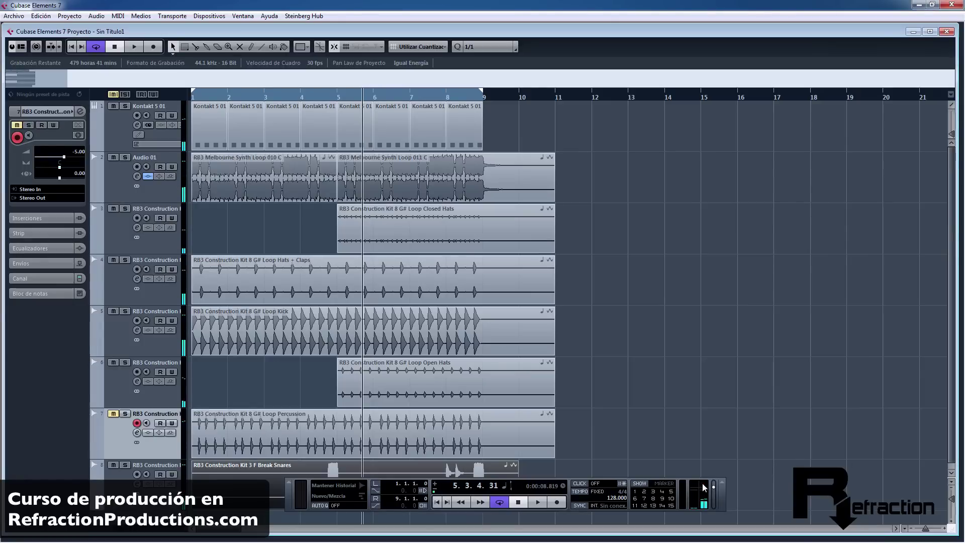
Step: Set the Break Snares channel's fader to -5 dB in the MixConsole, close it and hide the transport panel
key("F5")
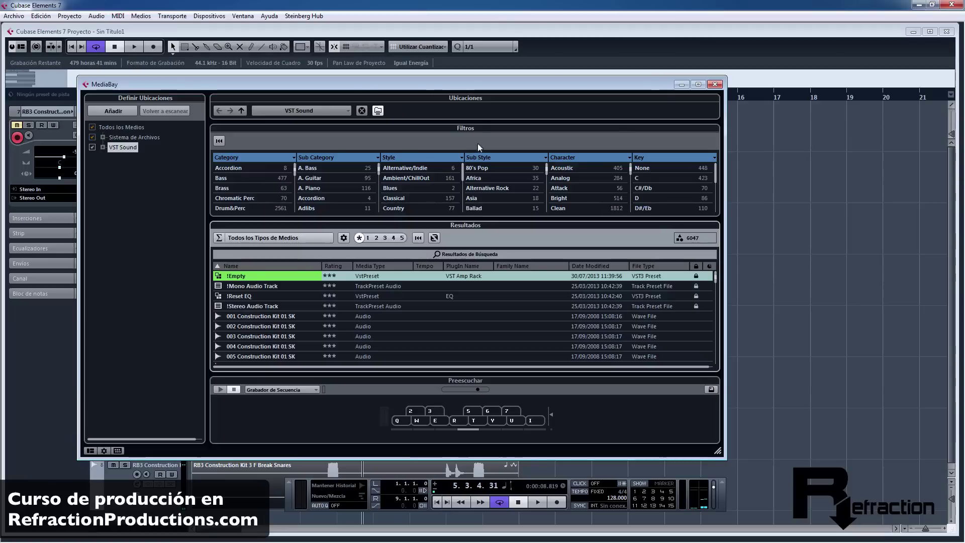
left_click(714, 84)
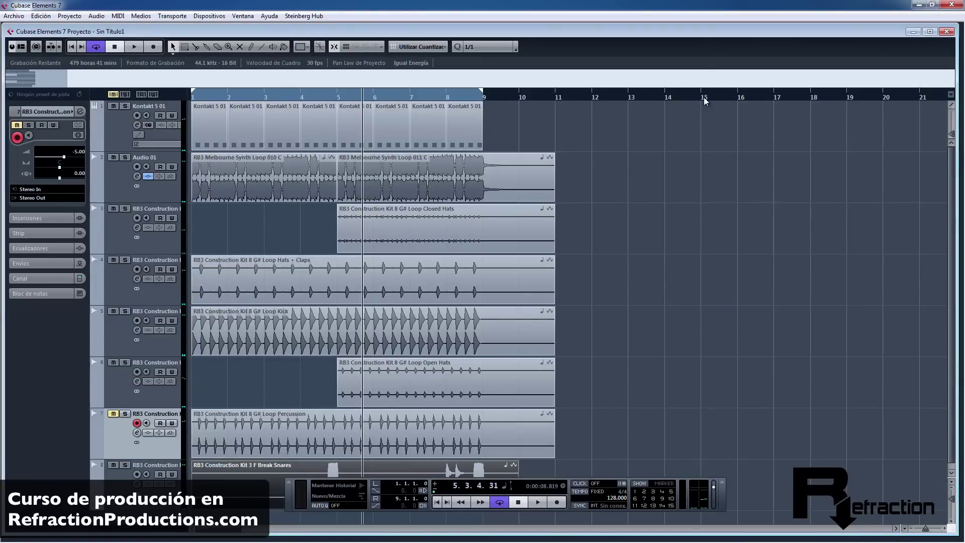
key("F3")
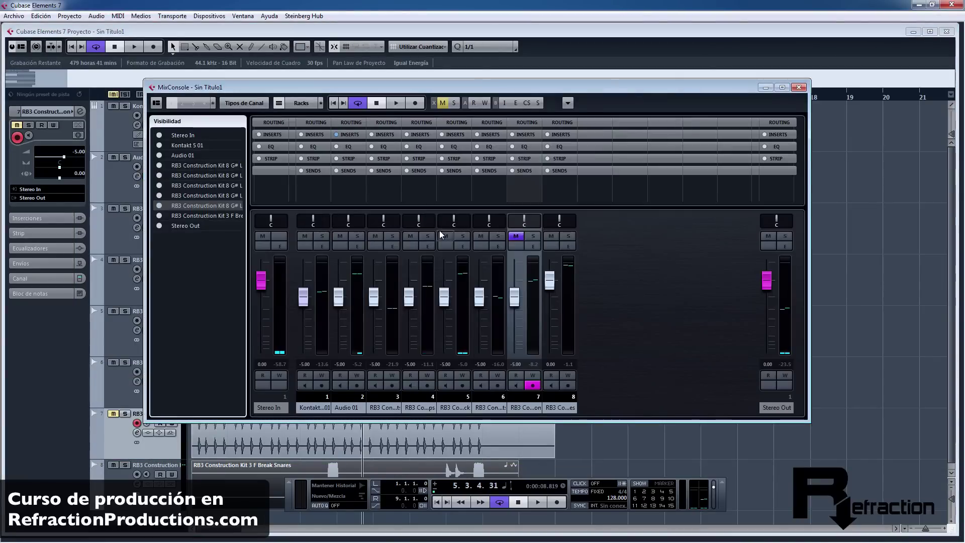
double_click(550, 363)
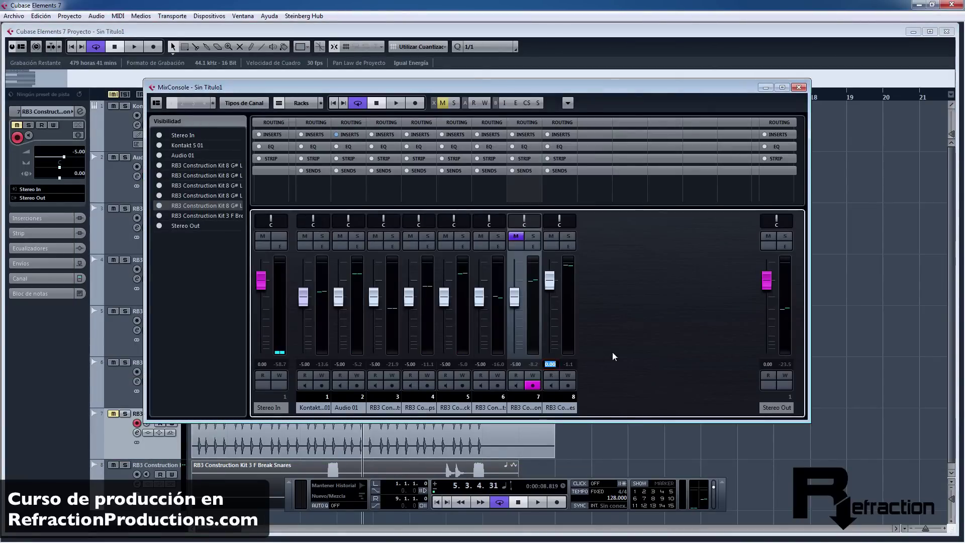
type("-5")
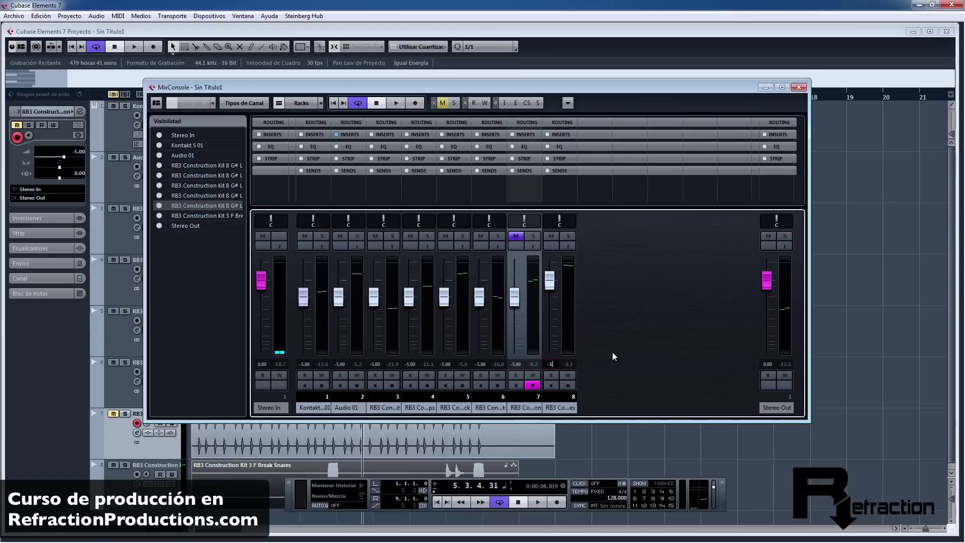
key("Return")
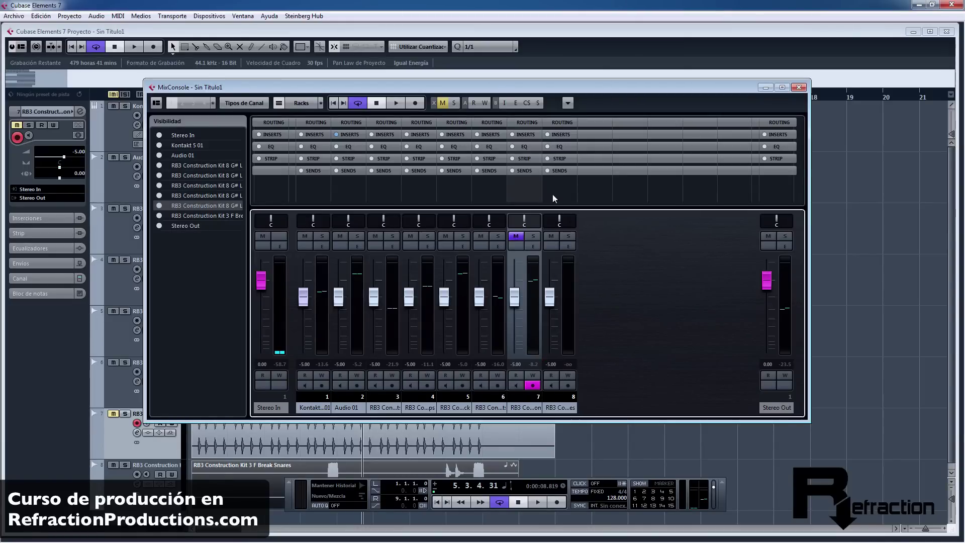
left_click(799, 87)
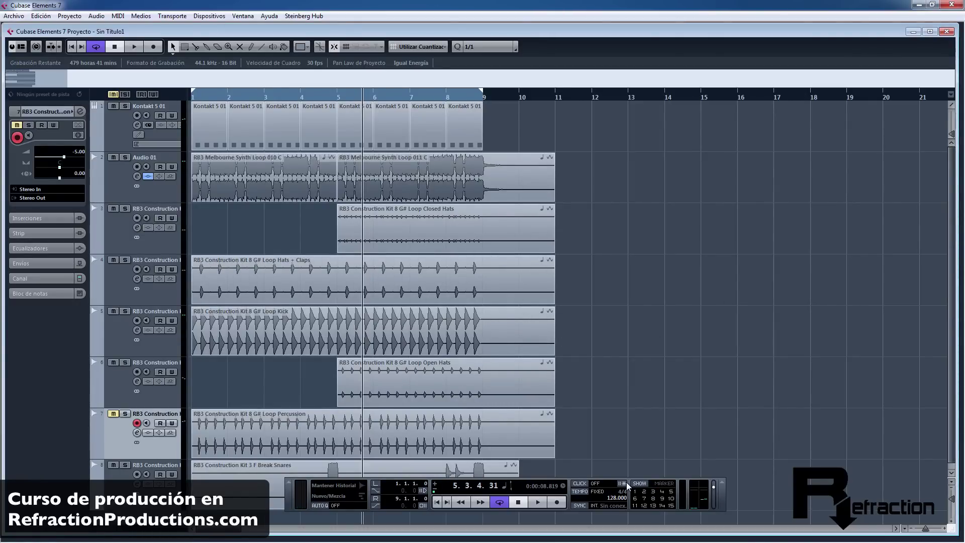
key("F2")
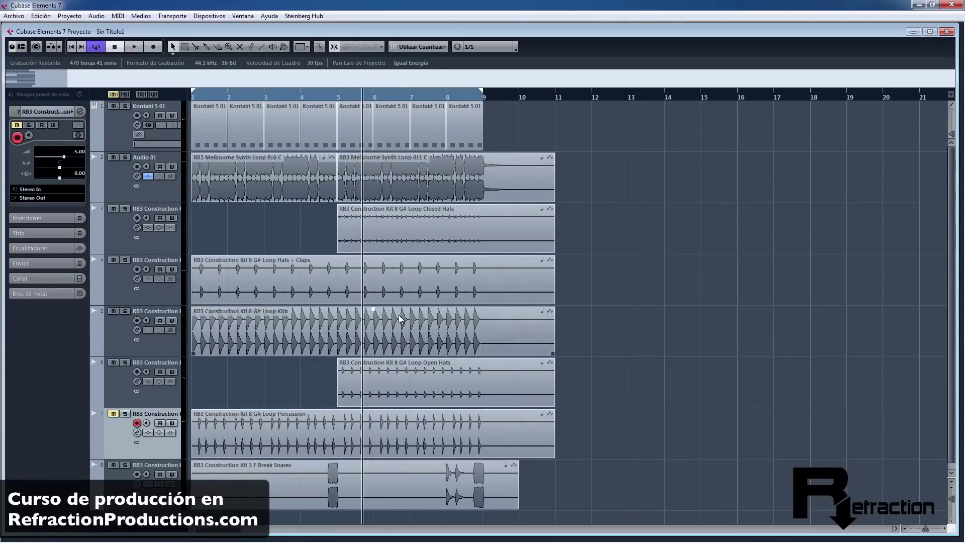
Step: Move the playback position to bar 4 and split the Kick loop clip at bar 5
left_click(304, 96)
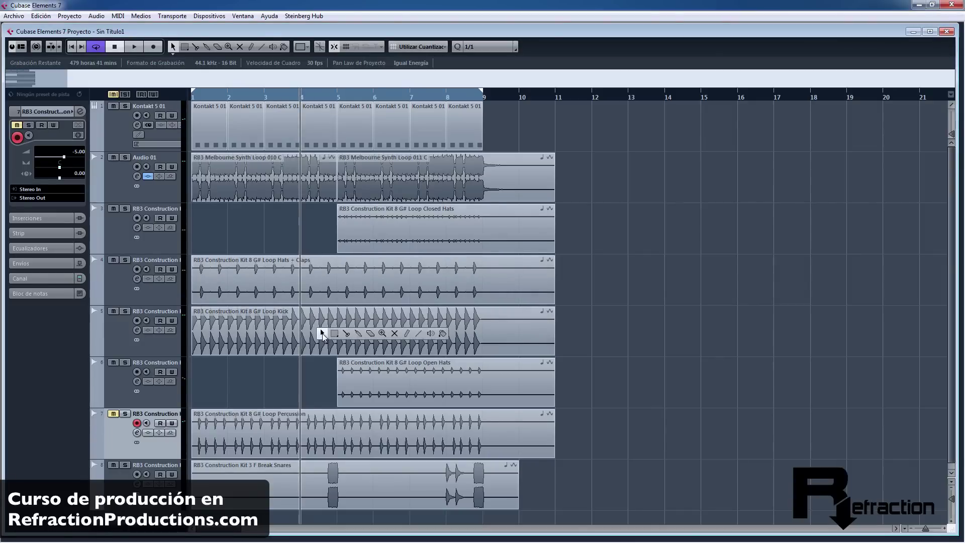
key("3")
left_click(348, 335)
key("1")
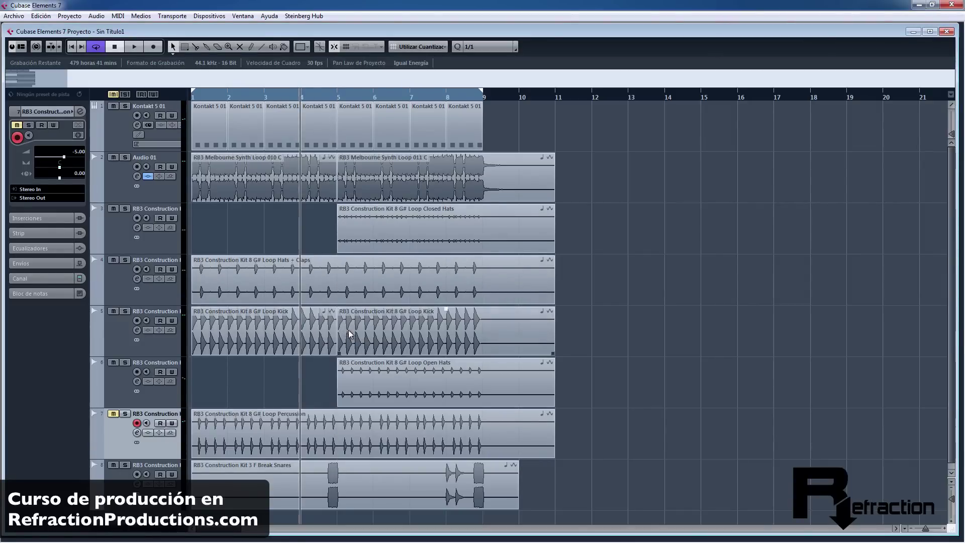
Step: Set the quantize grid to 1/4 and trim the two Kick clips to end at beat 4 of bars 4 and 8
left_click(332, 352)
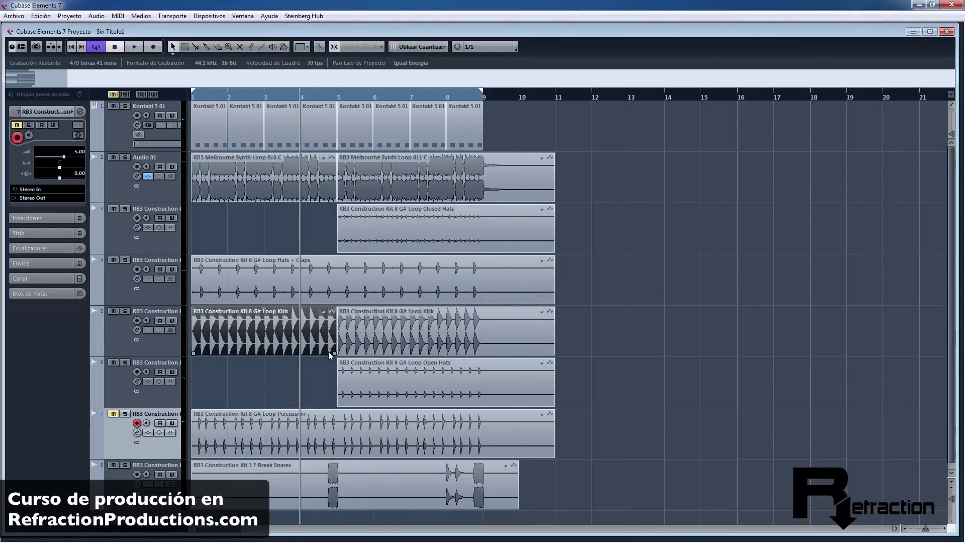
left_click(486, 47)
left_click(486, 82)
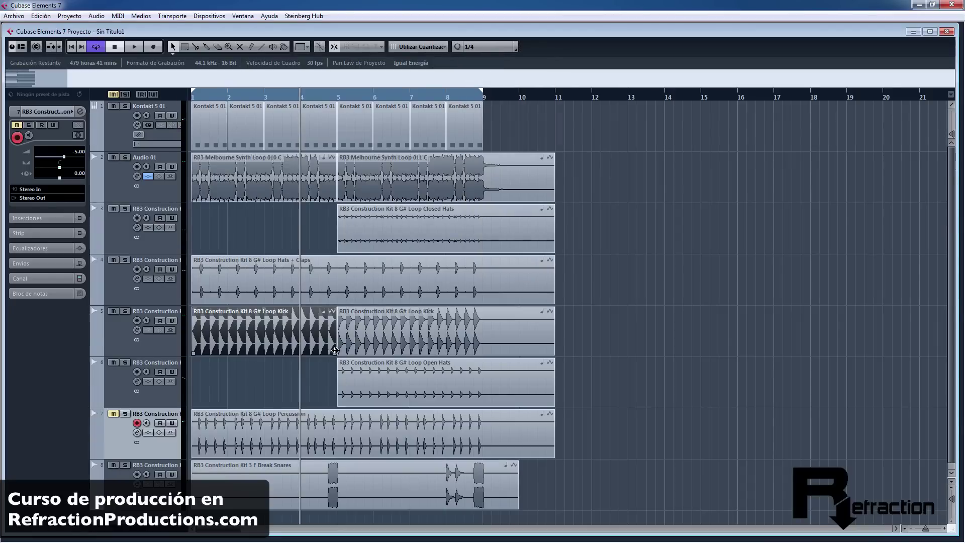
left_click_drag(335, 352, 328, 352)
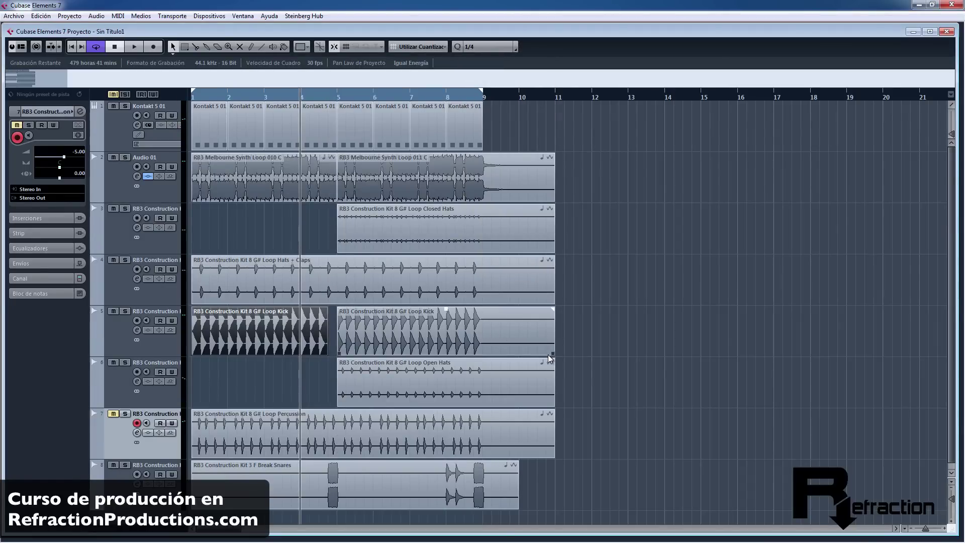
left_click_drag(552, 353, 472, 353)
Step: Split the Break Snares clip at each beat of bar 8 with the Split tool
right_click(720, 353)
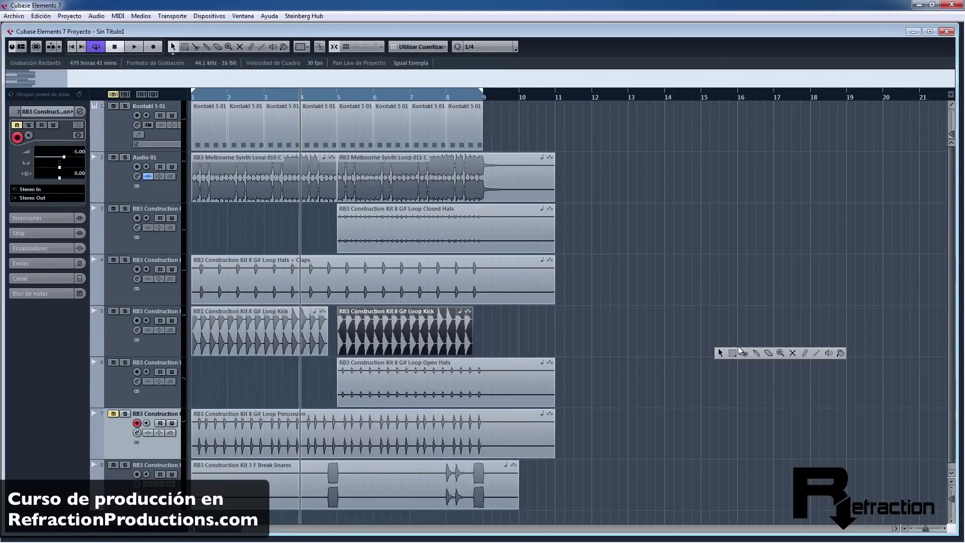
left_click(743, 353)
left_click(446, 490)
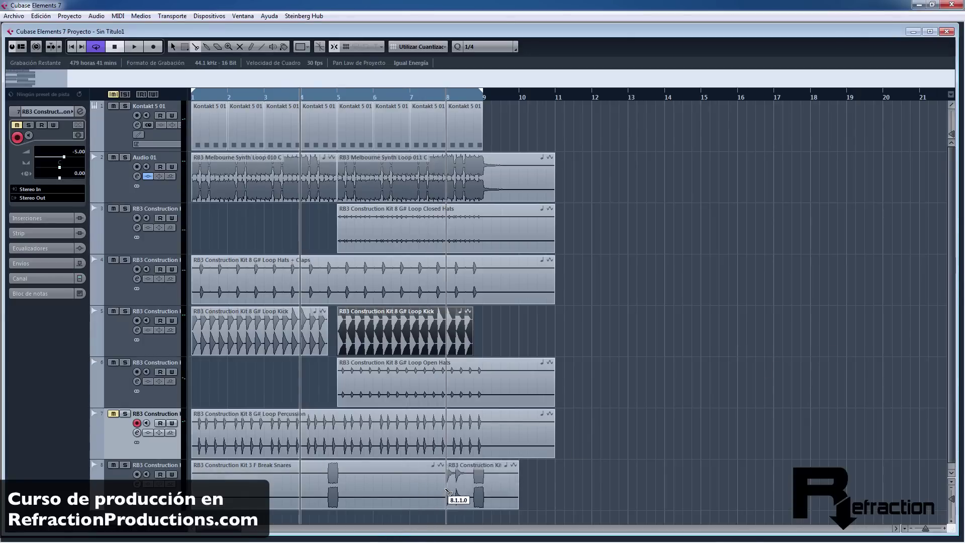
left_click(455, 490)
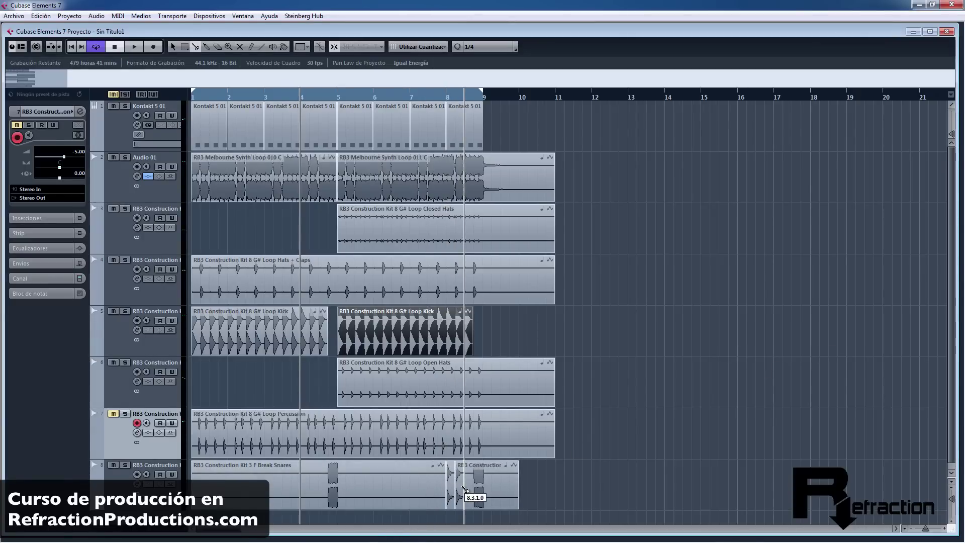
left_click(463, 488)
Step: Delete the Break Snares slice at beat 3 of bar 8 and fill the gap with a copy of the beat 2 snare slice
right_click(656, 412)
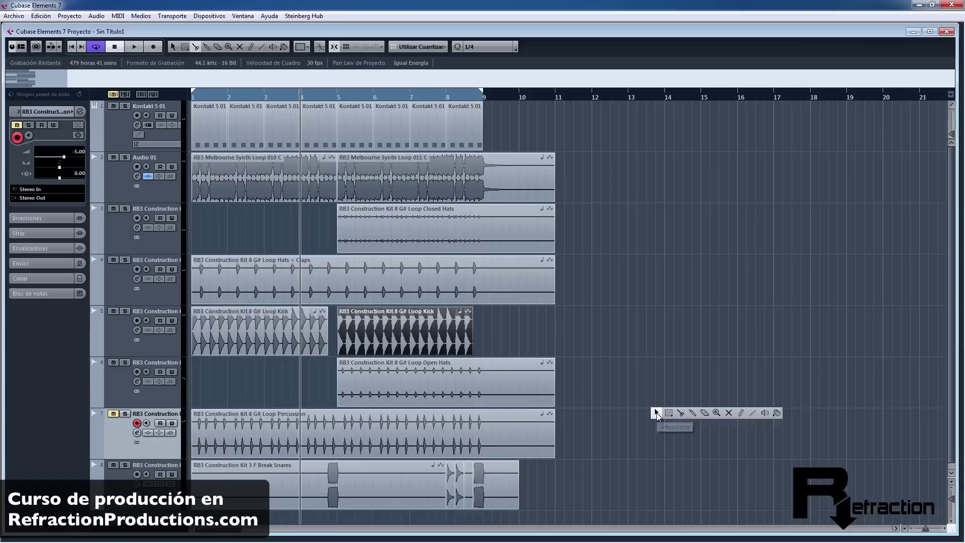
left_click(658, 412)
left_click(469, 483)
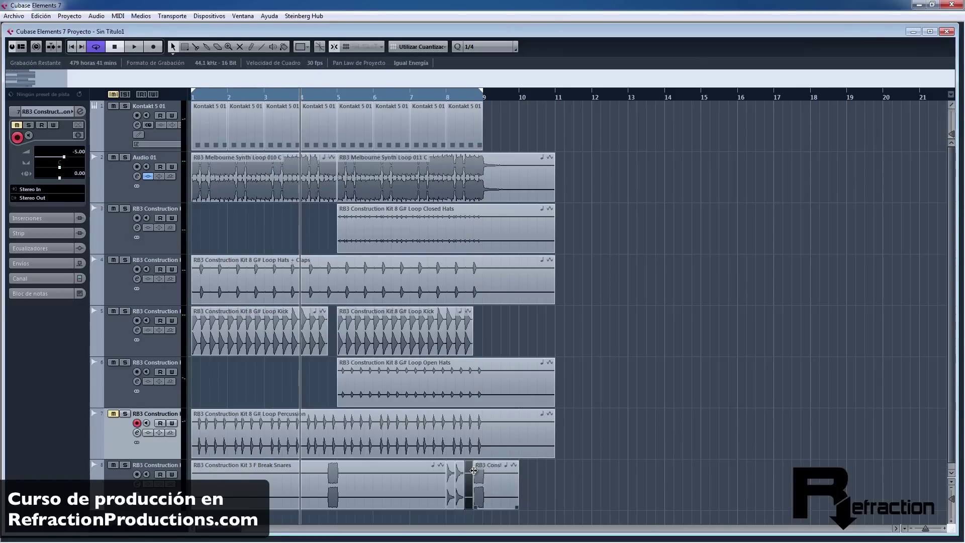
left_click(460, 475)
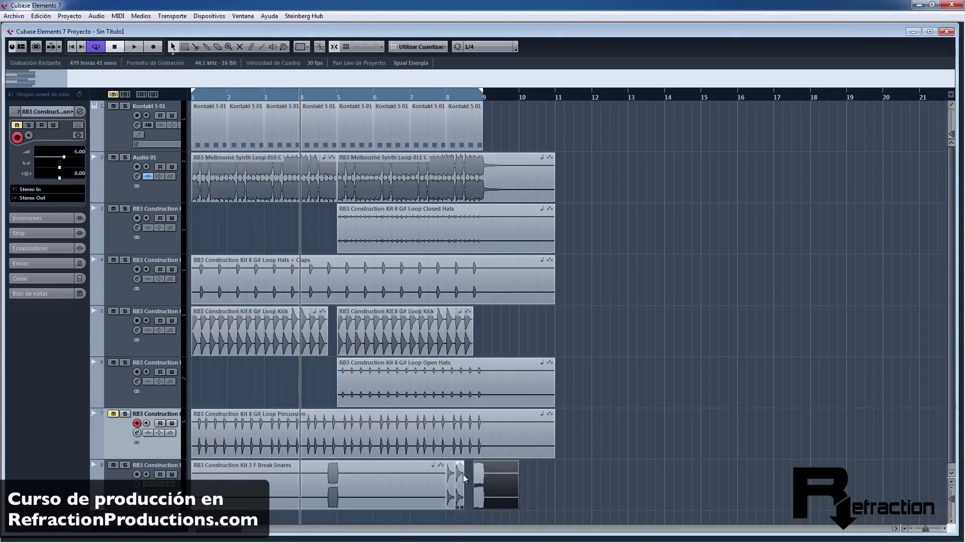
left_click(463, 486)
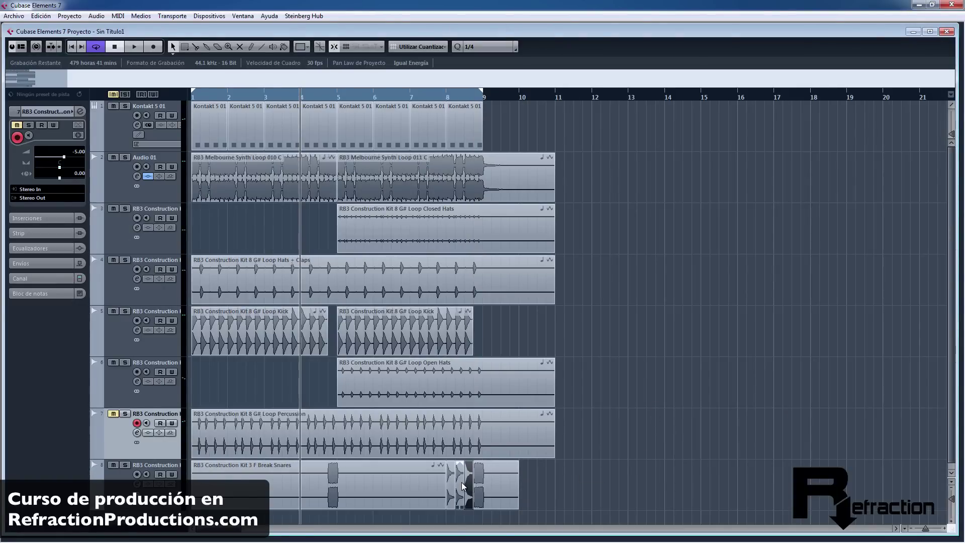
Step: Play from bar 4, lower the event volume of the Break Snares clips during playback, and return to bar 1
key("space")
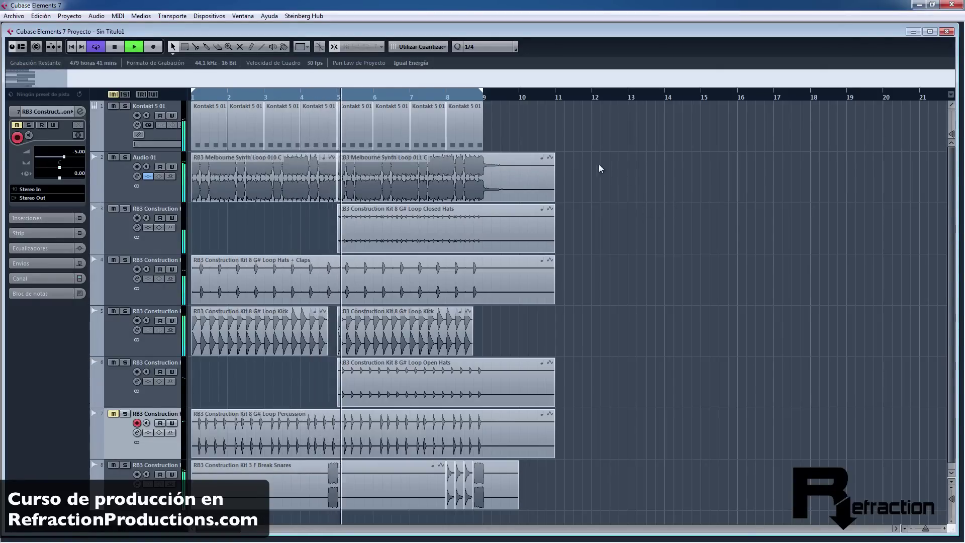
left_click(351, 483)
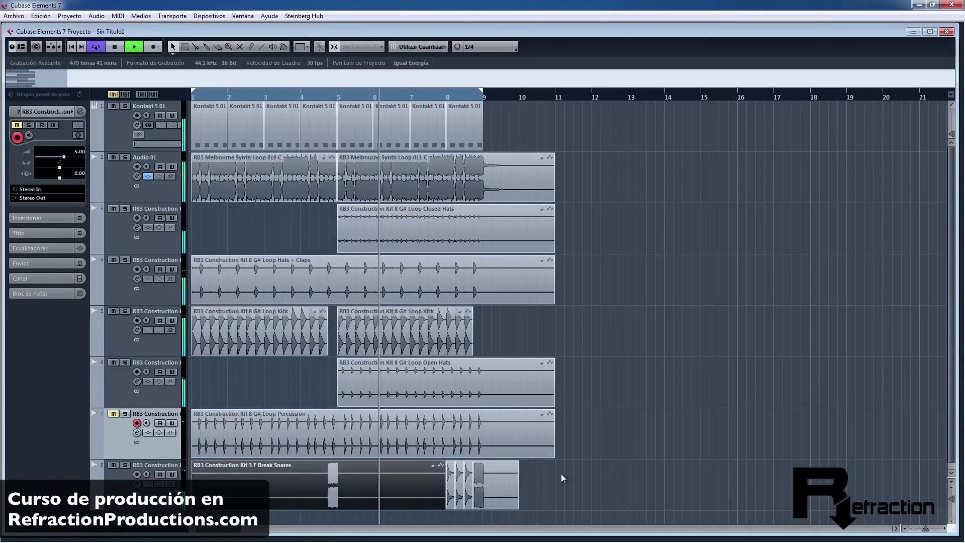
left_click_drag(320, 462, 320, 478)
left_click(698, 437)
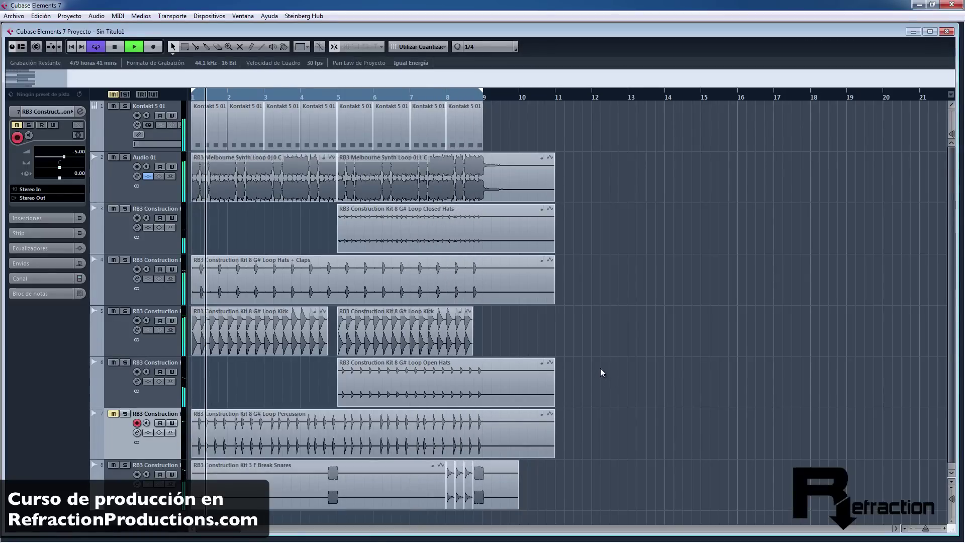
key("space")
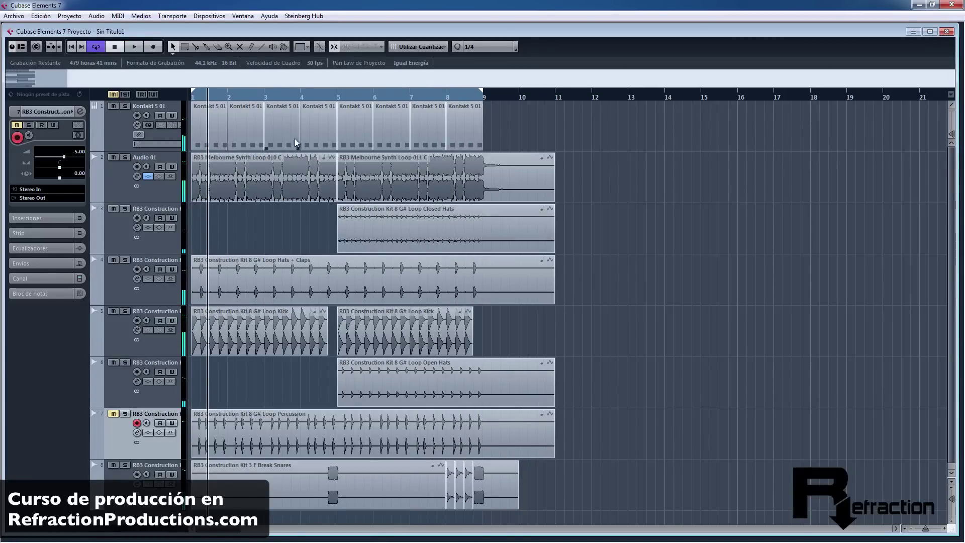
key("Home")
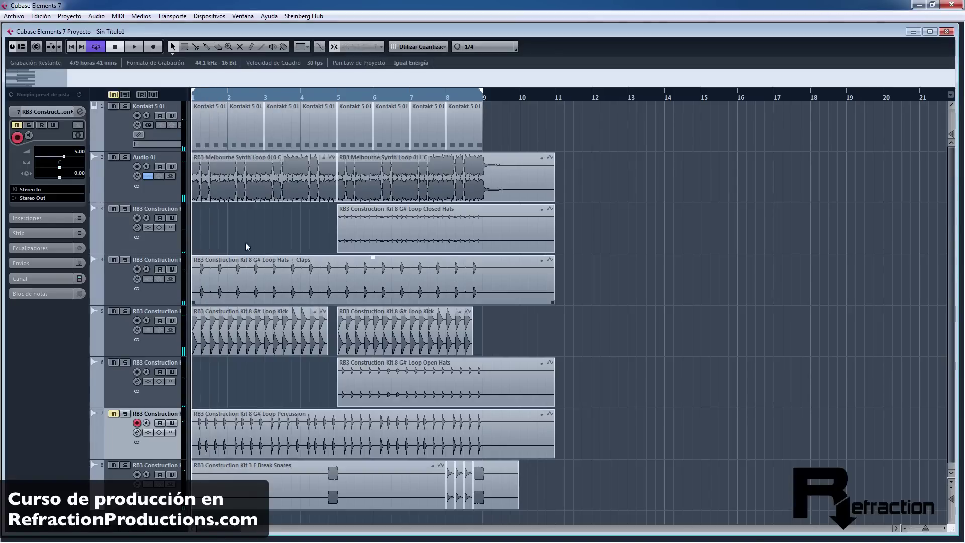
Step: Delete the muted Percussion loop track and play the finished arrangement from bar 1 through bar 8
right_click(184, 457)
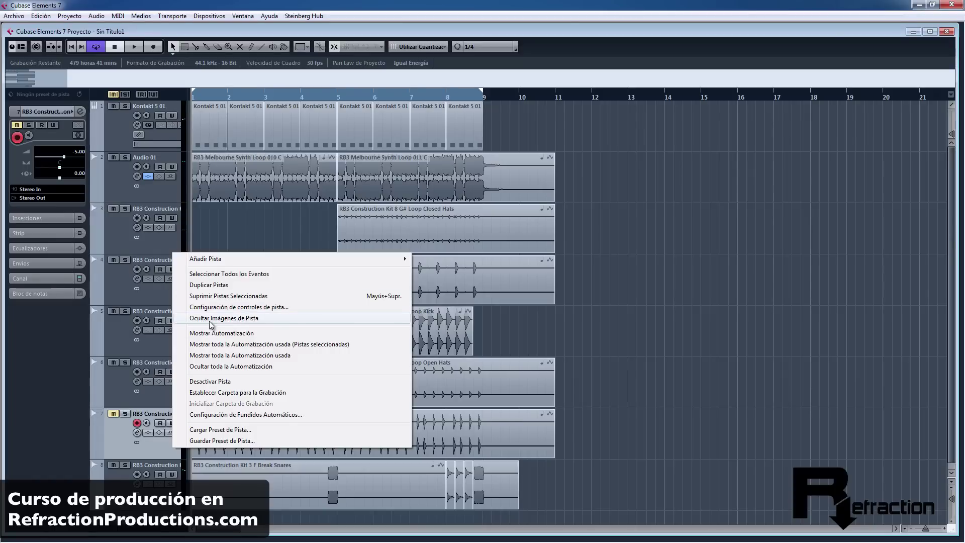
left_click(245, 300)
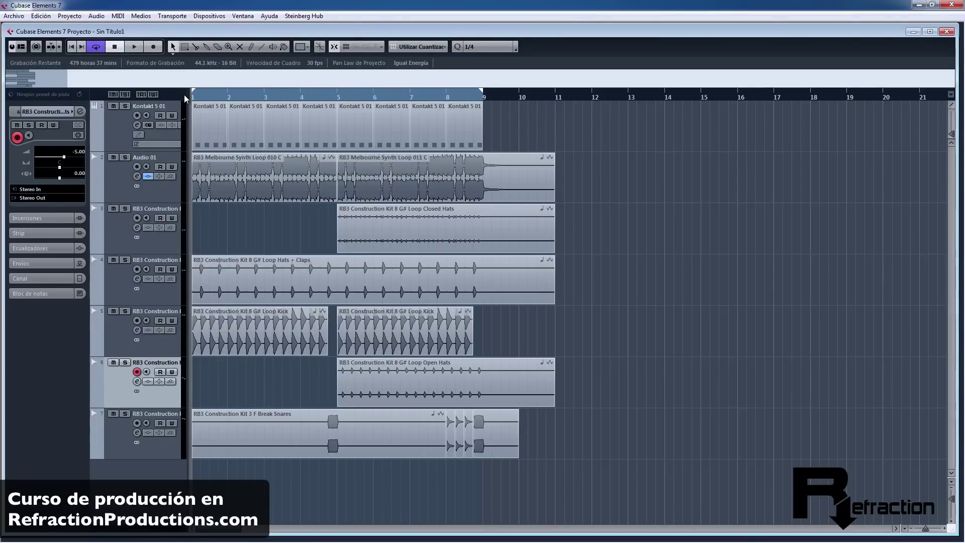
key("space")
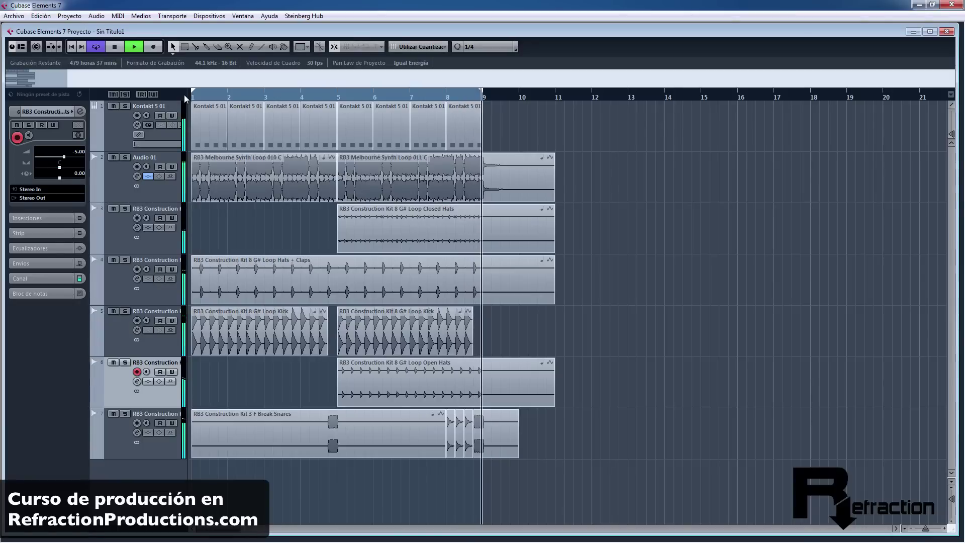
key("space")
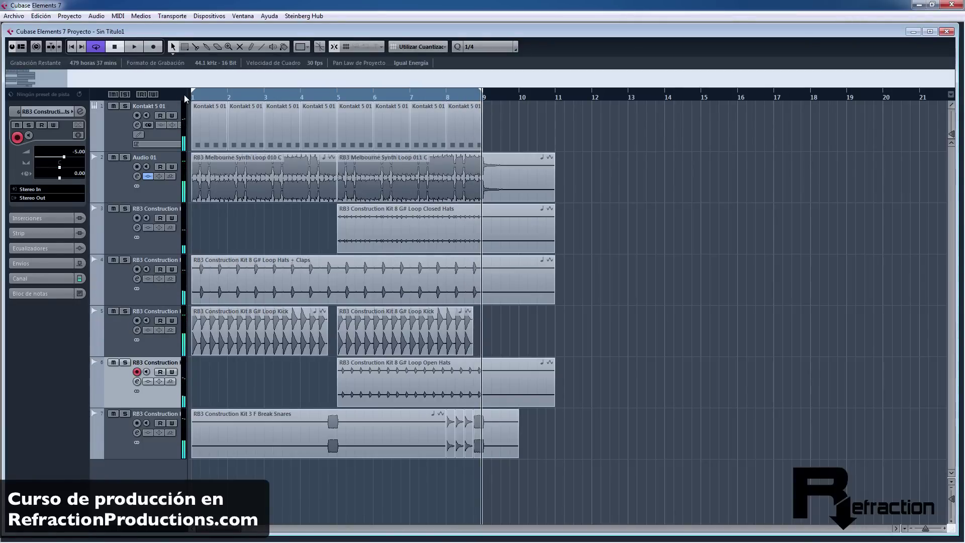